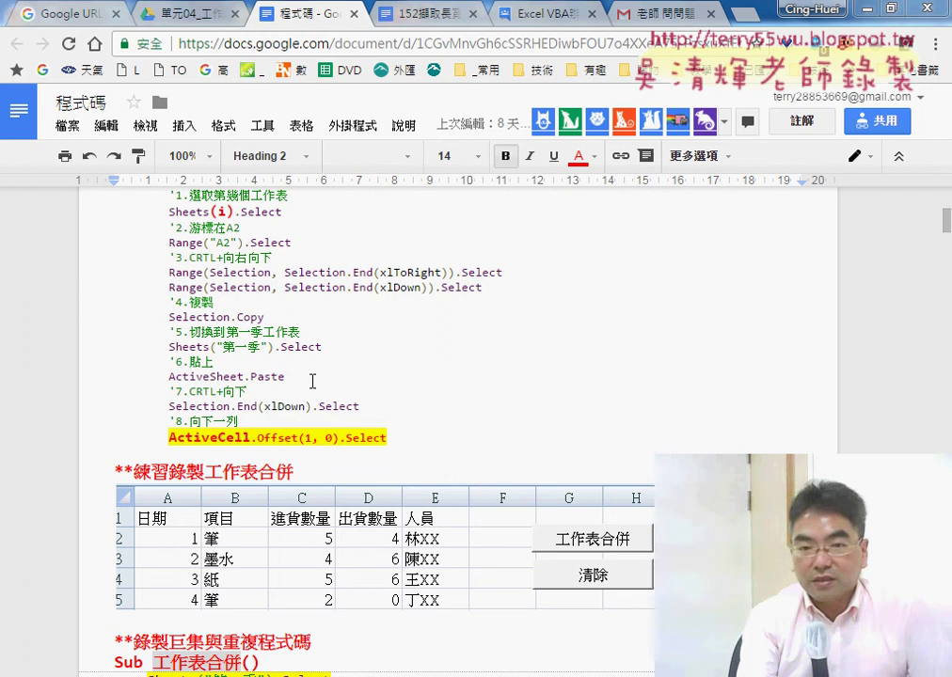
# - Review the notes' step 6, Sheets(i).Select and ActiveCell.Offset(1, 0).Select lines
pyautogui.click(218, 361)
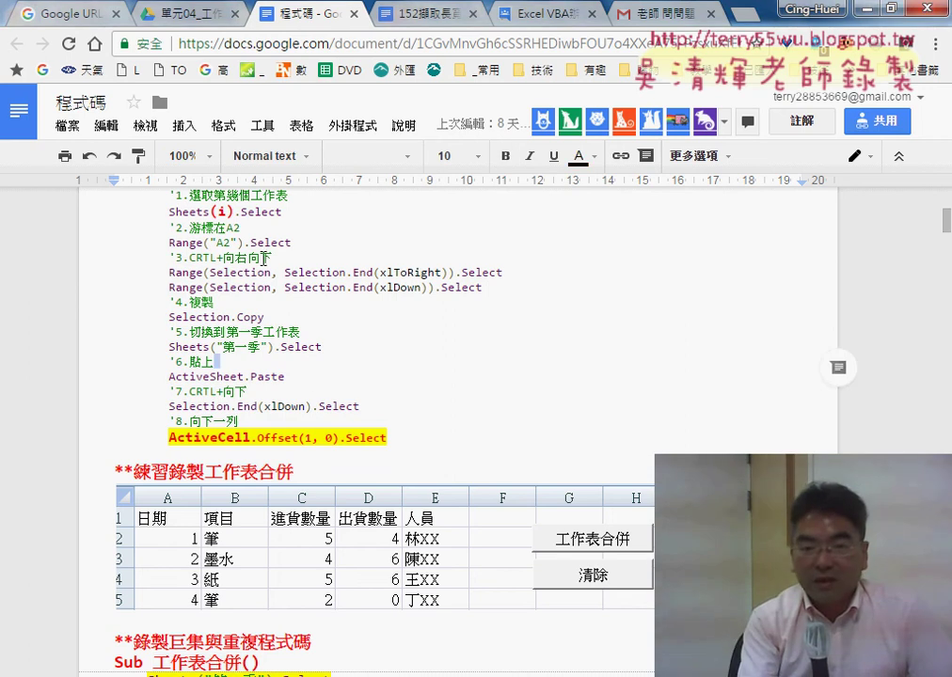
pyautogui.moveTo(235, 211); pyautogui.dragTo(210, 212)
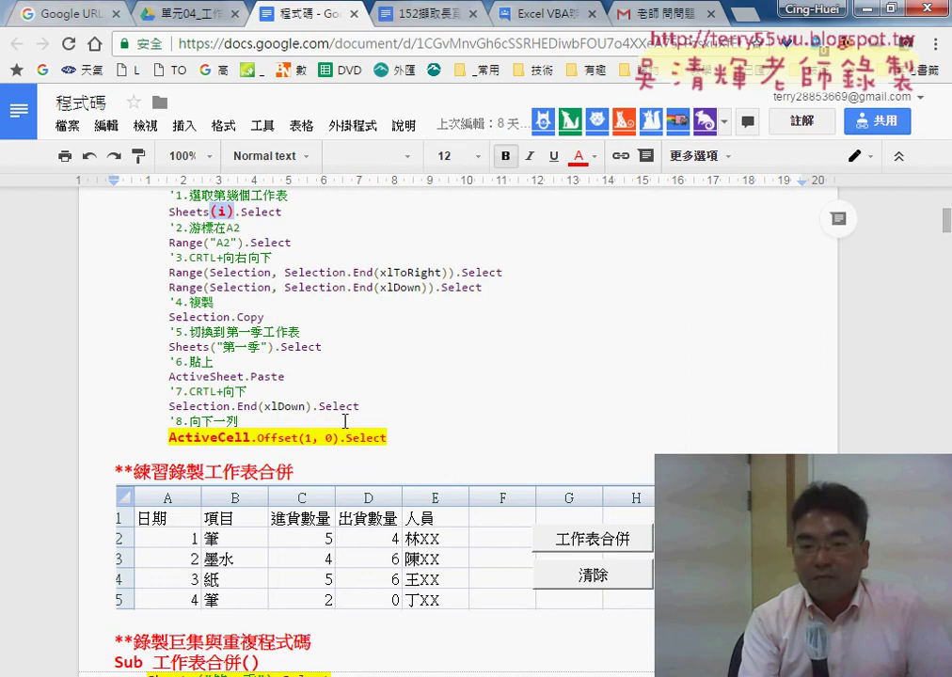
pyautogui.moveTo(386, 438)
pyautogui.mouseDown()
pyautogui.moveTo(189, 440)
pyautogui.moveTo(88, 522)
pyautogui.mouseUp()
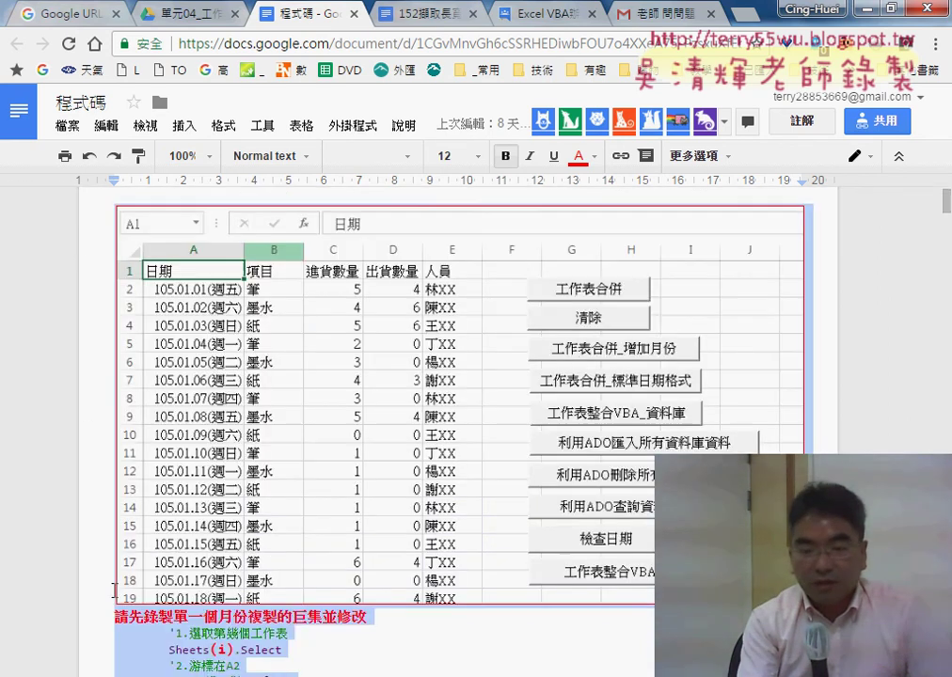
pyautogui.scroll(-4, 282, 527)
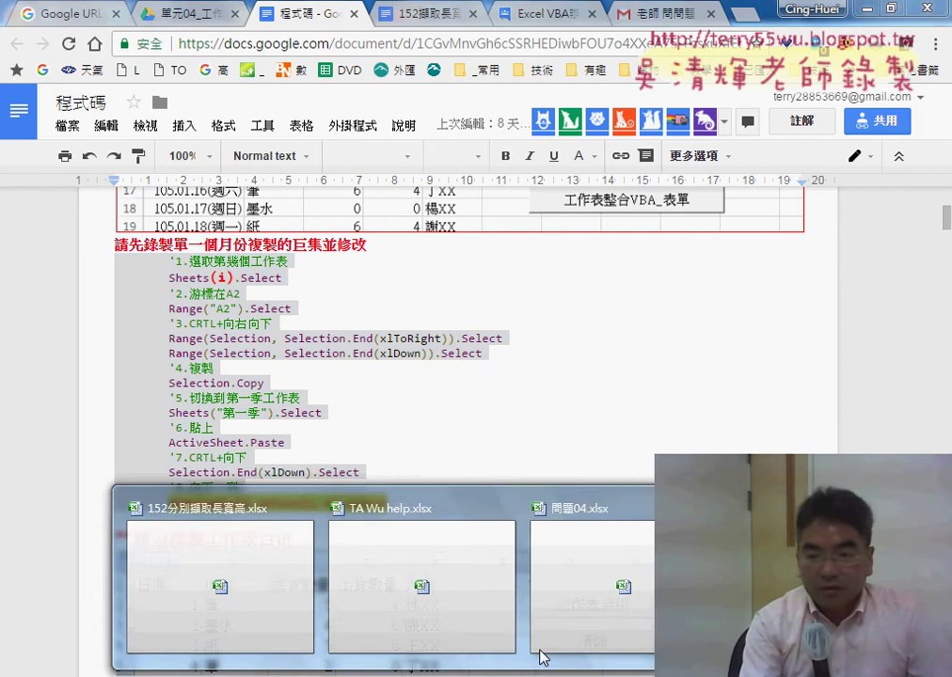
# - Paste the commented step code over the old 工作表合併 macro body in 問題04.xlsx
pyautogui.click(626, 611)
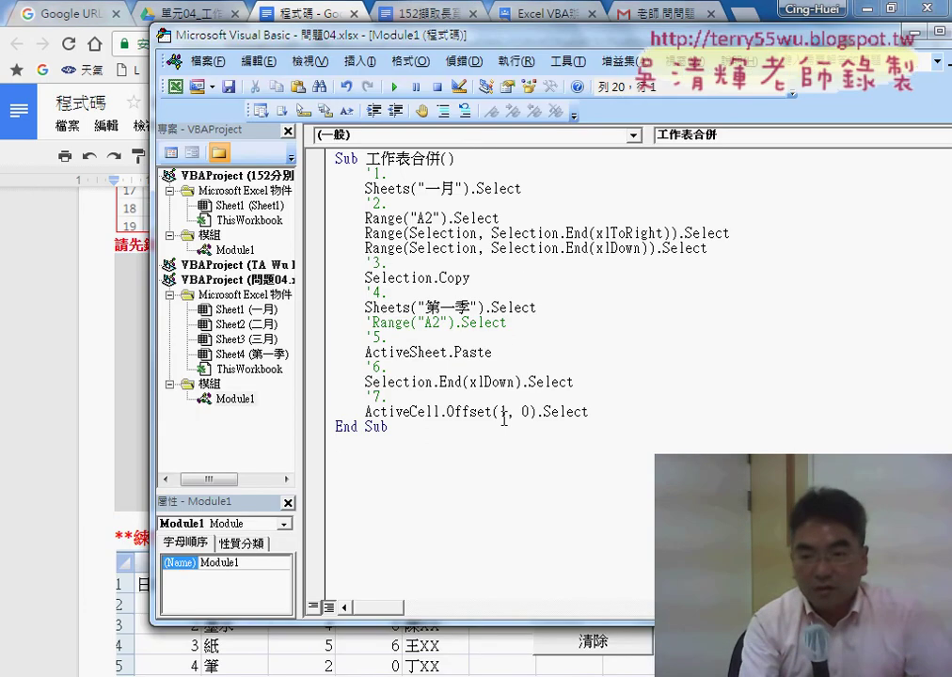
pyautogui.moveTo(591, 413); pyautogui.dragTo(331, 175)
pyautogui.rightClick(375, 202)
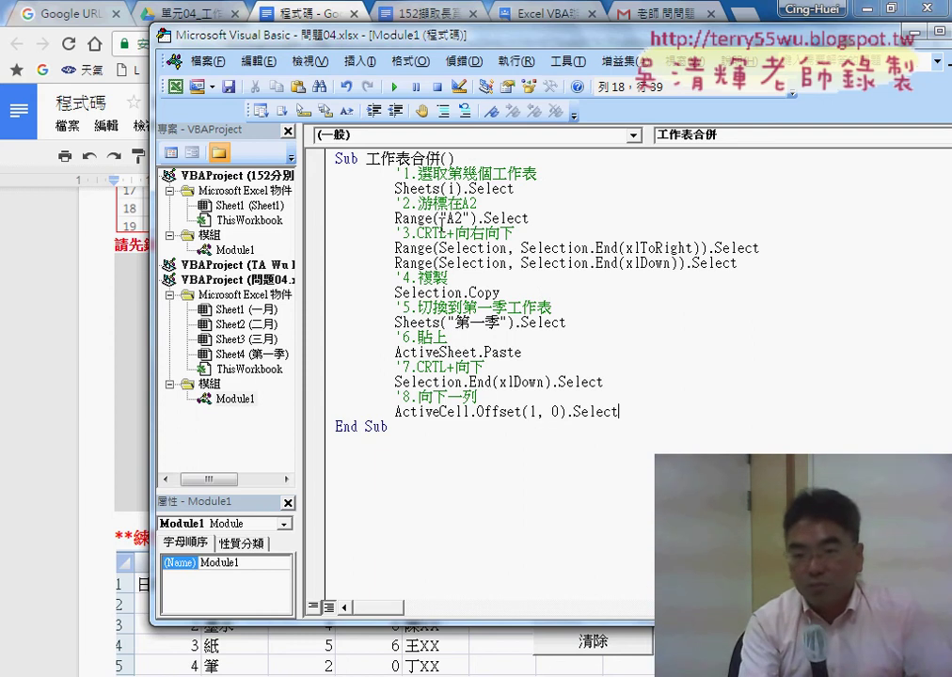
pyautogui.moveTo(536, 173); pyautogui.dragTo(410, 173)
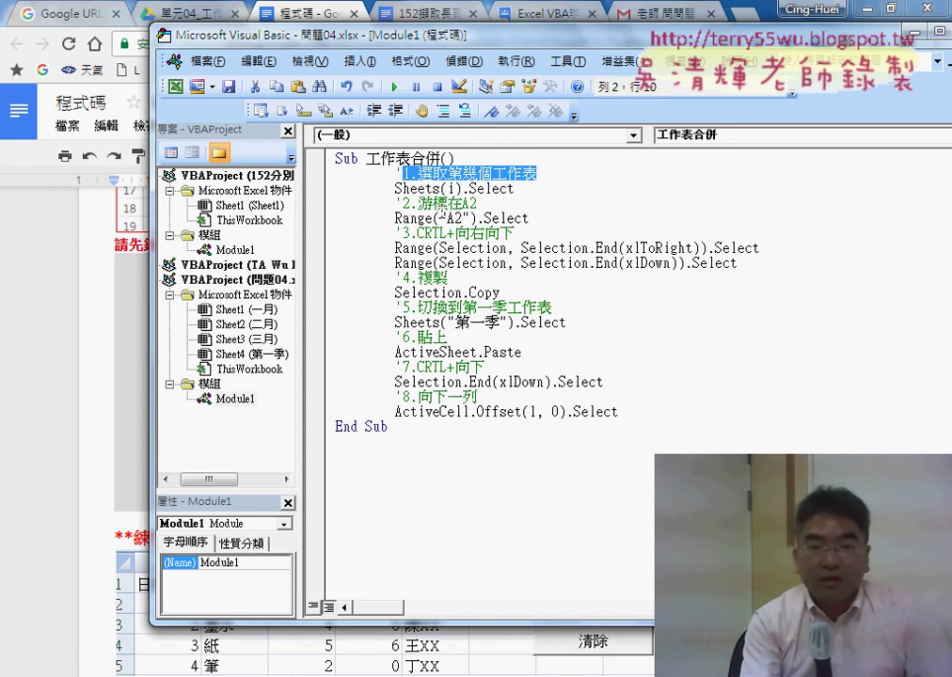
# - Review the A2 and Sheets(i) comments, then open blank lines under Sub 工作表合併()
pyautogui.moveTo(490, 203); pyautogui.dragTo(406, 203)
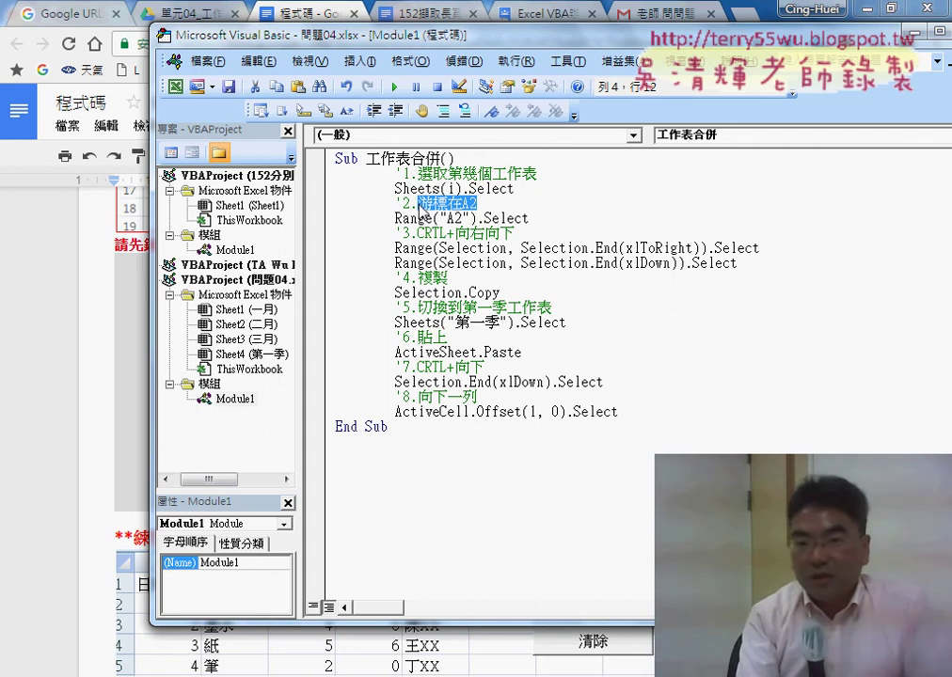
pyautogui.click(501, 197)
pyautogui.moveTo(463, 188); pyautogui.dragTo(439, 189)
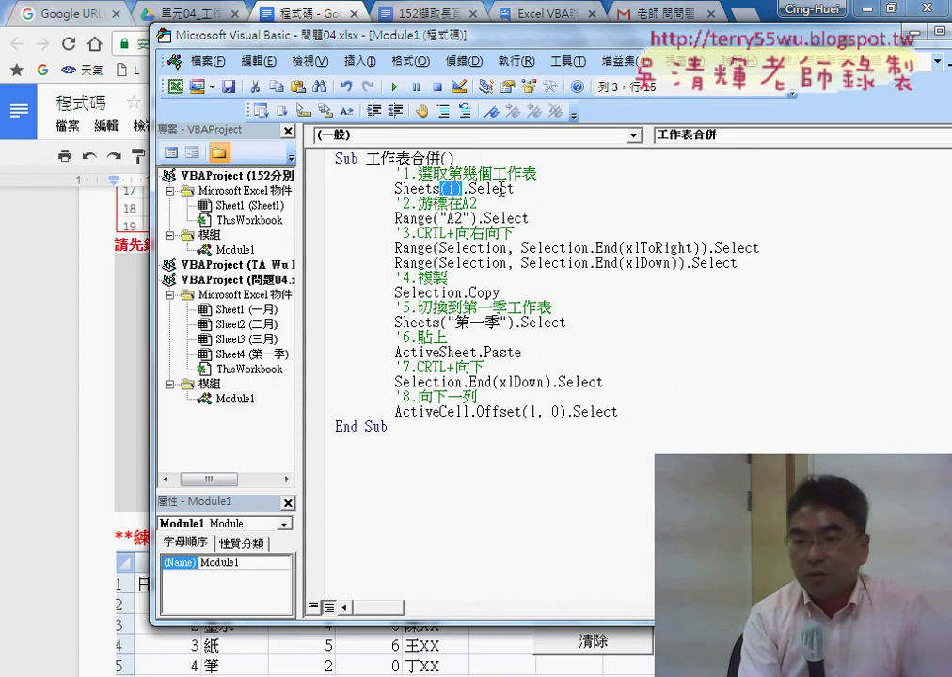
pyautogui.click(489, 157)
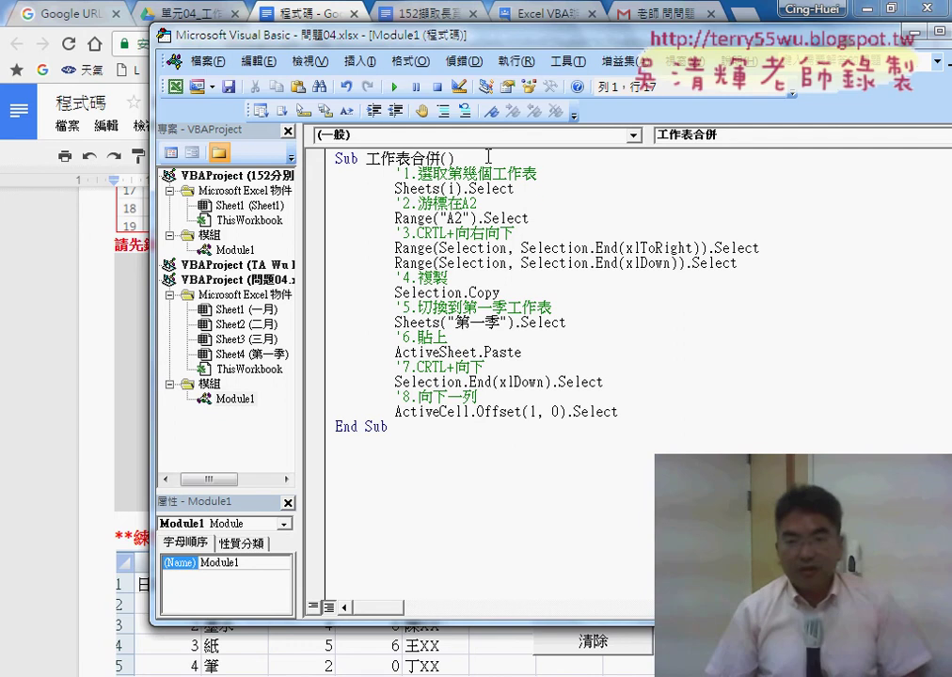
pyautogui.press('Return')
pyautogui.press('Return')
pyautogui.press('Up')
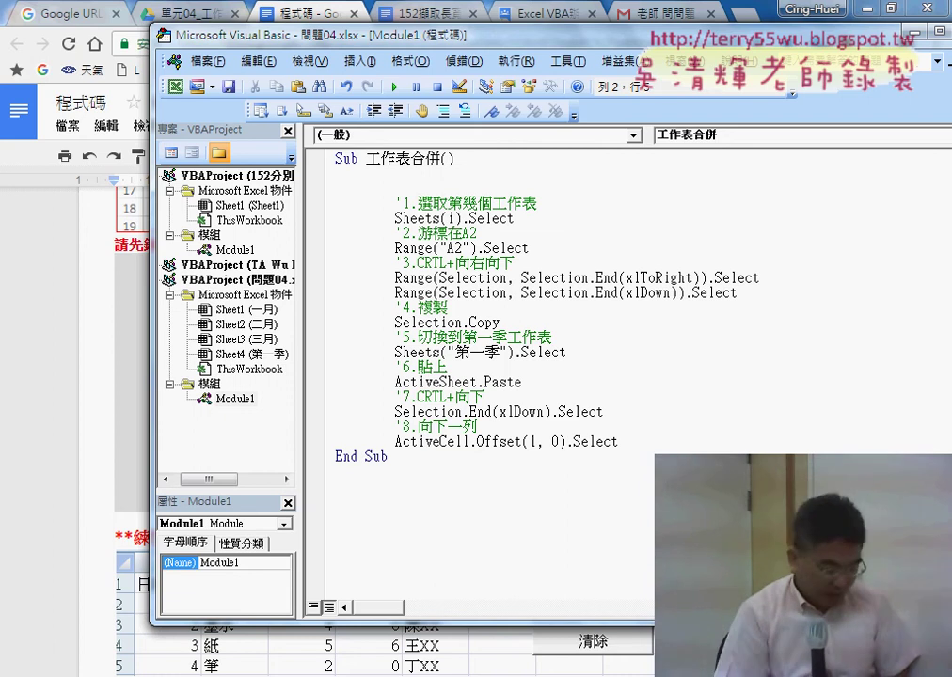
# - Add an indented For i = 1 To 3 line and a matching Next line, checking the sheets
pyautogui.press('Tab')
pyautogui.write('for i=')
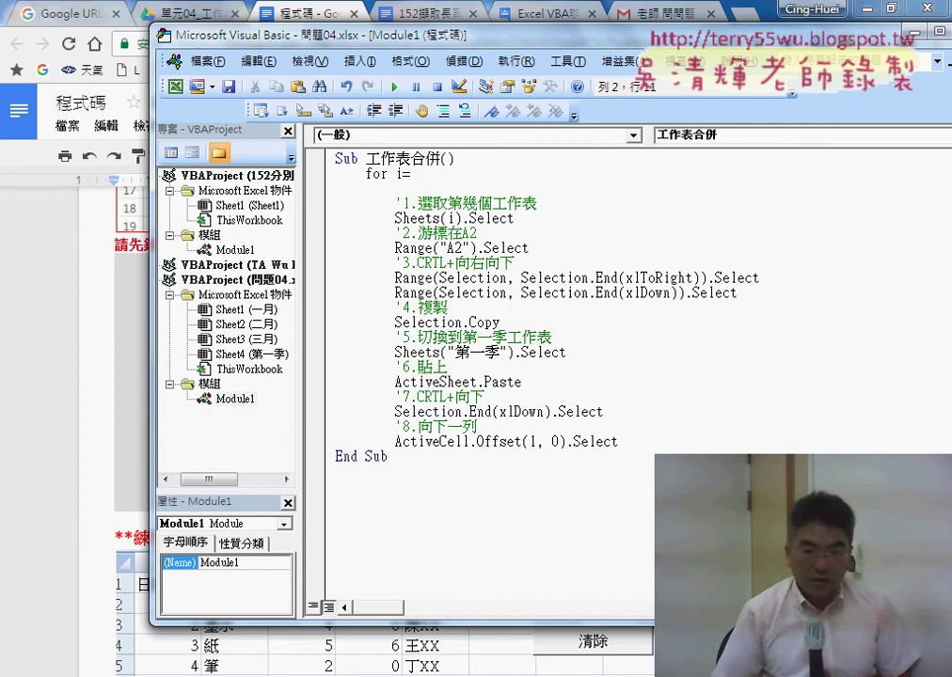
pyautogui.write('1')
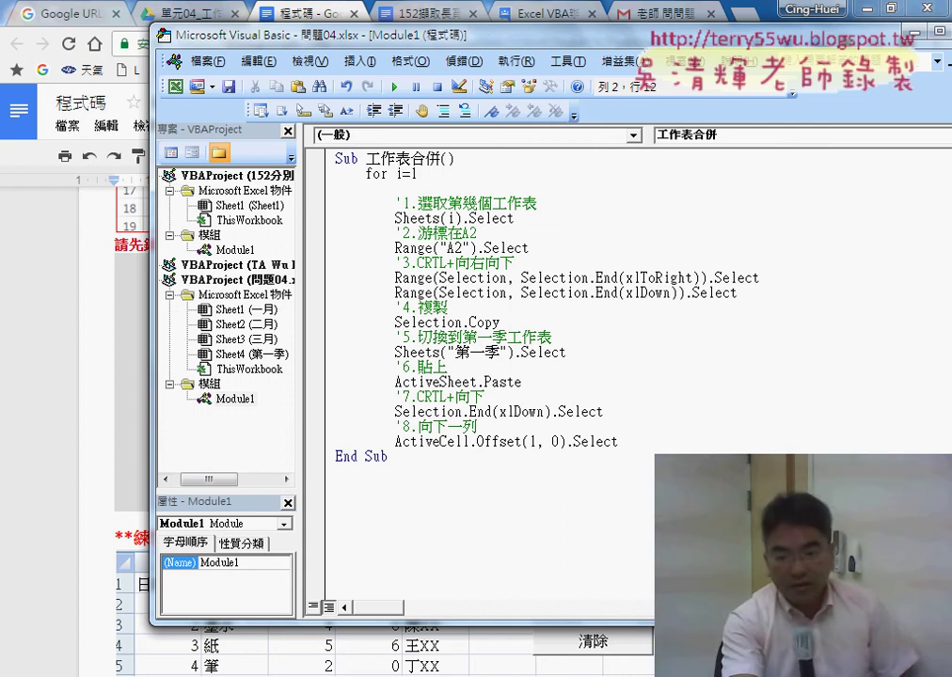
pyautogui.click(623, 601)
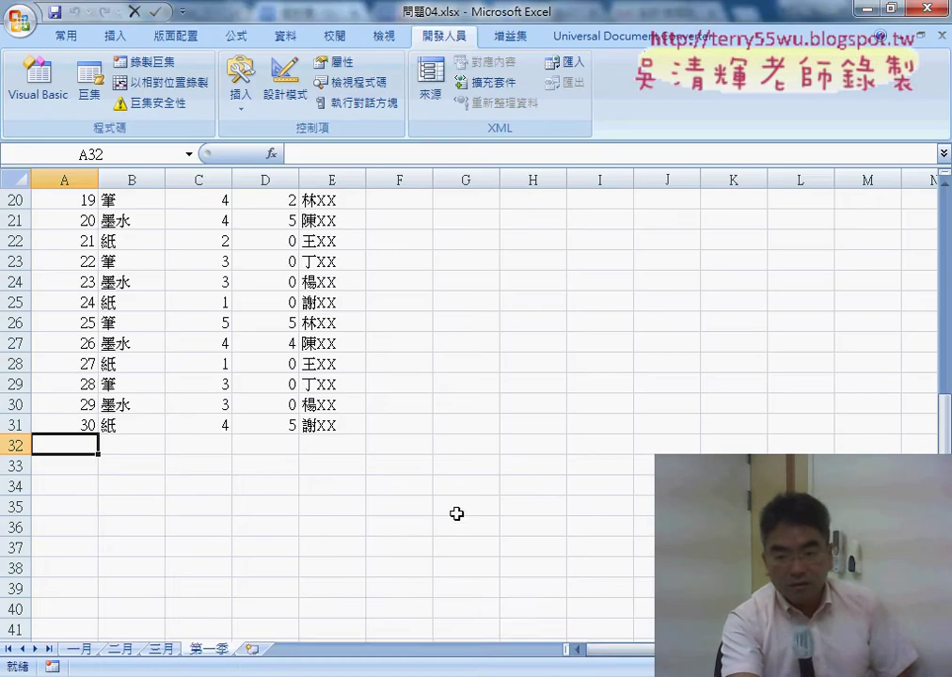
pyautogui.hotkey('alt', 'F11')
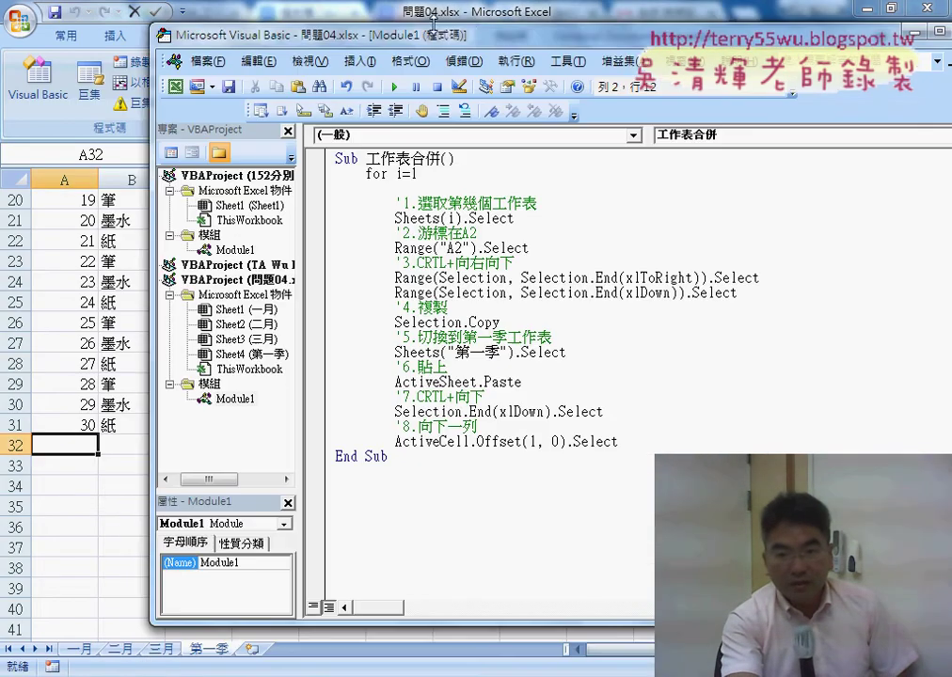
pyautogui.moveTo(453, 24); pyautogui.dragTo(472, 34)
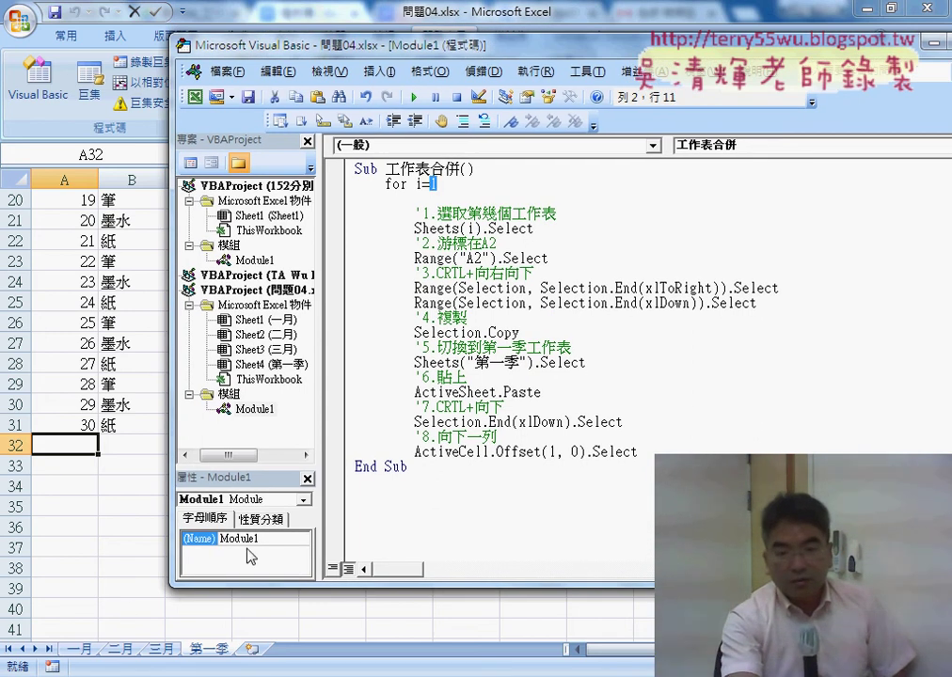
pyautogui.write('1')
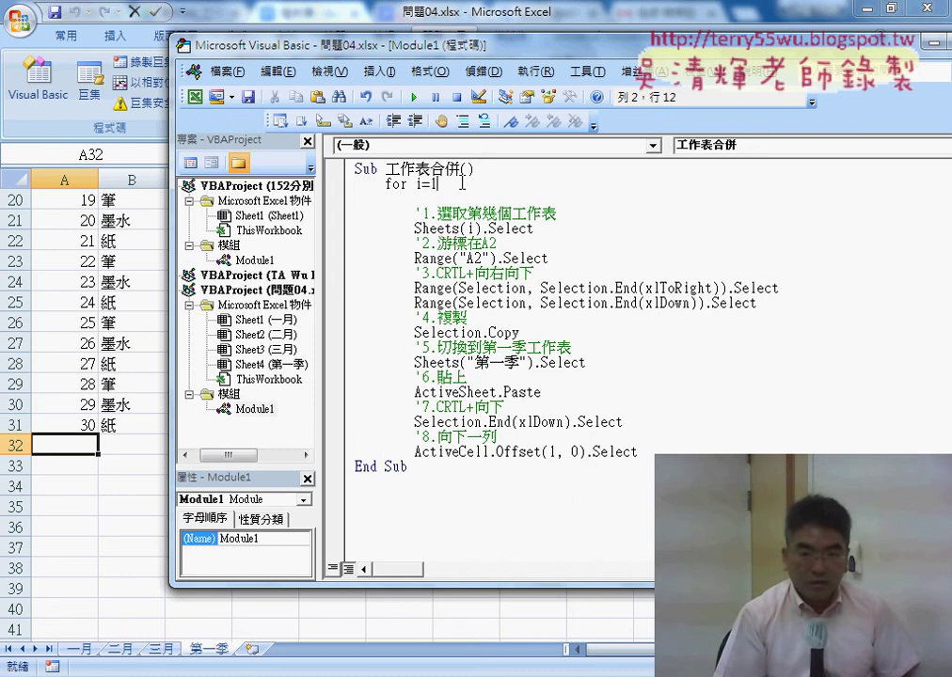
pyautogui.write(' t')
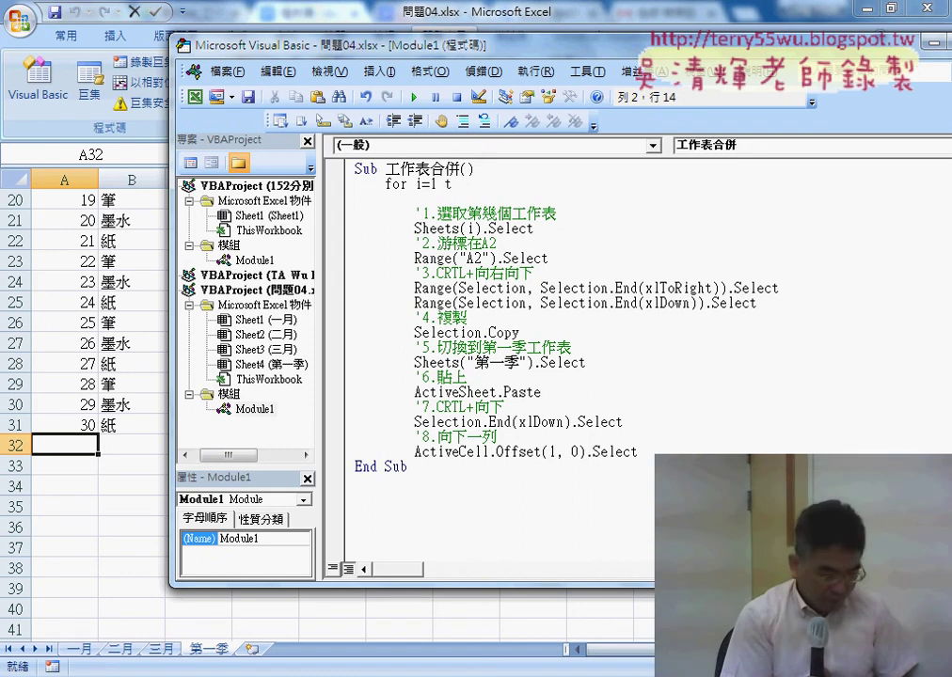
pyautogui.write('o 3')
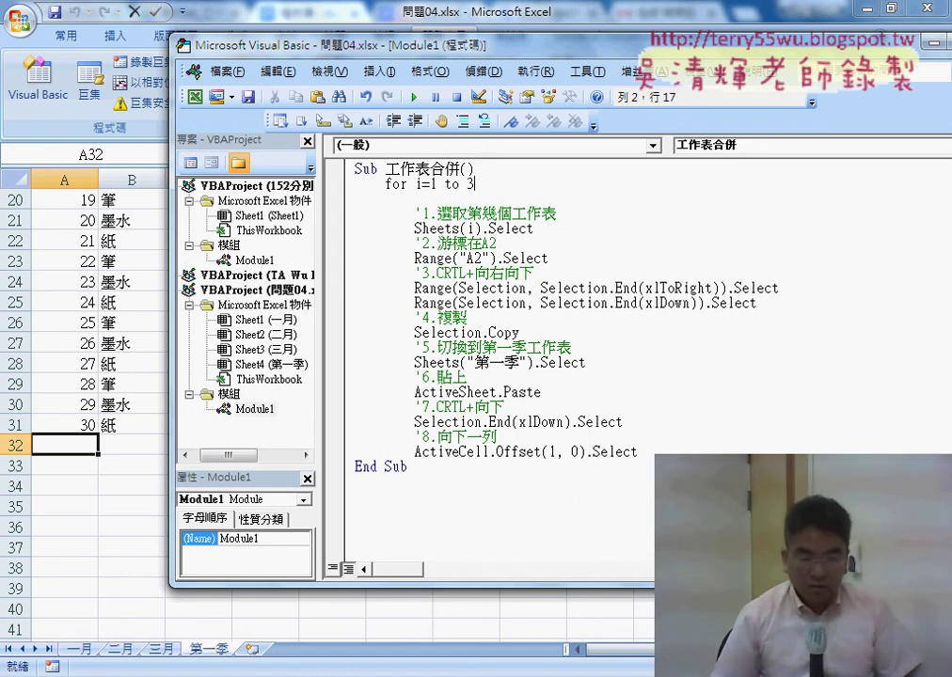
pyautogui.press('Return')
pyautogui.press('Return')
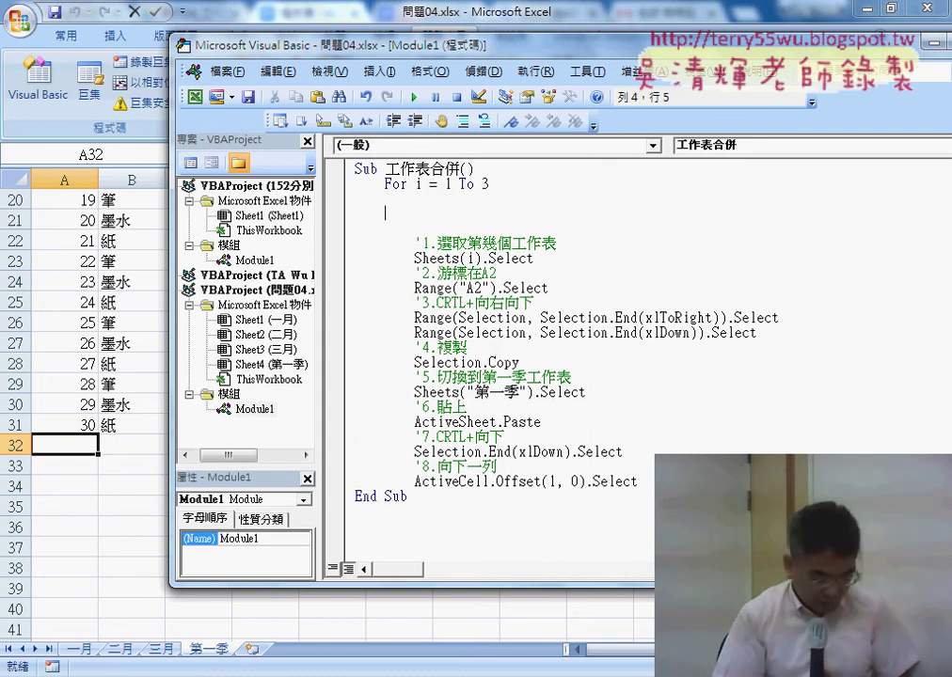
pyautogui.write('next')
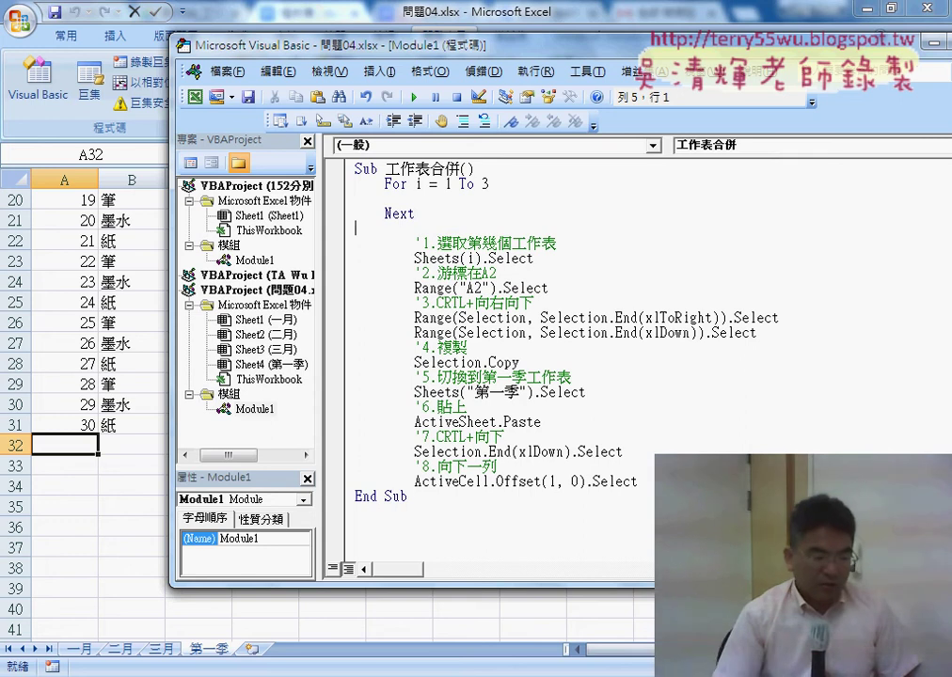
# - Select the 3 in the loop limit and annotate Sheets(i) and the 第一季 sheet with the pen
pyautogui.doubleClick(487, 185)
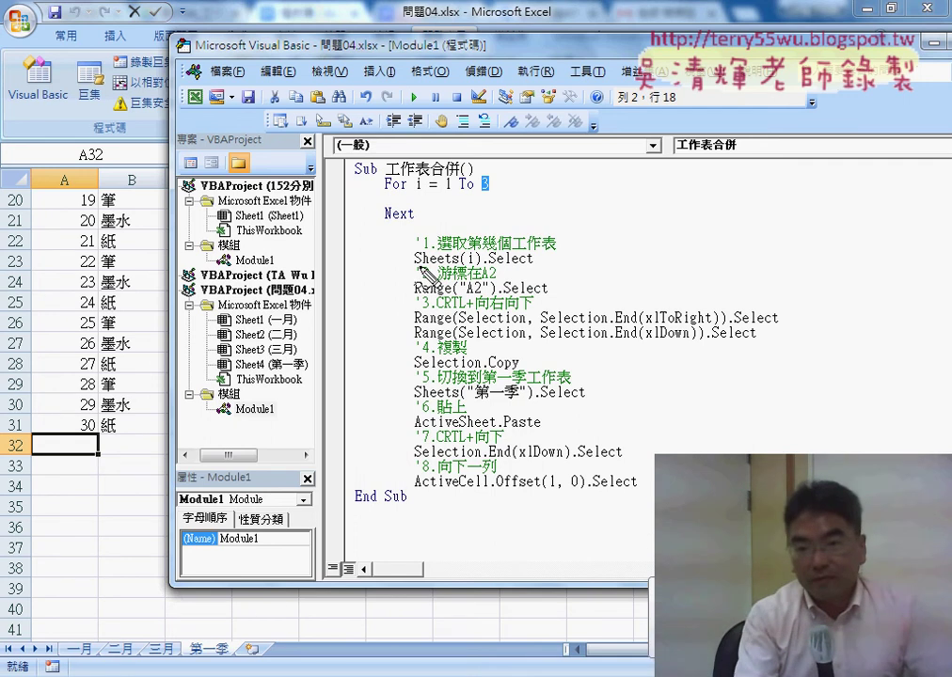
pyautogui.moveTo(414, 271); pyautogui.dragTo(464, 270)
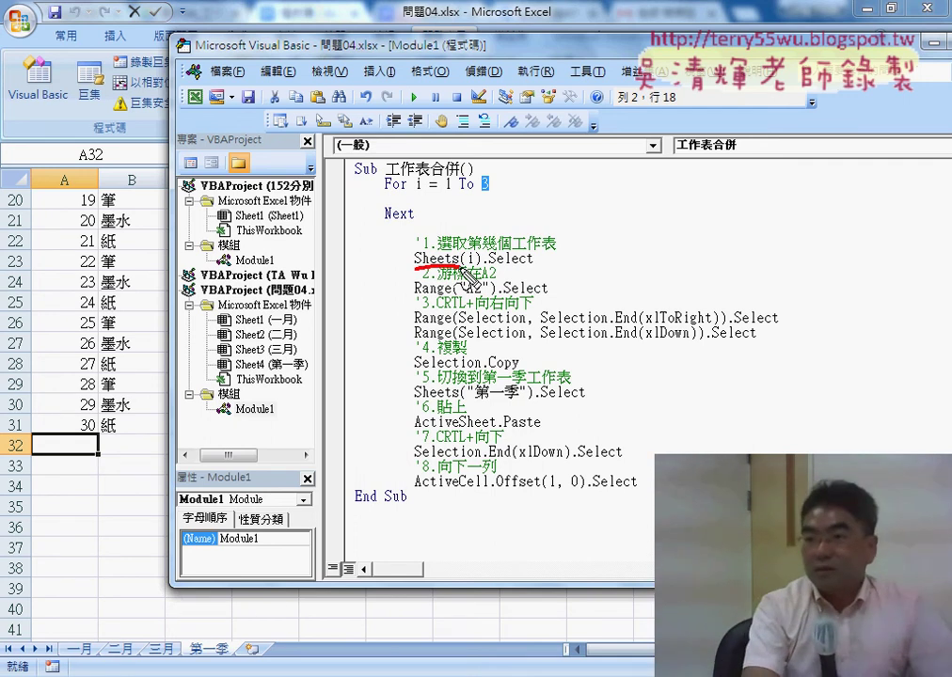
pyautogui.moveTo(458, 254); pyautogui.dragTo(466, 269)
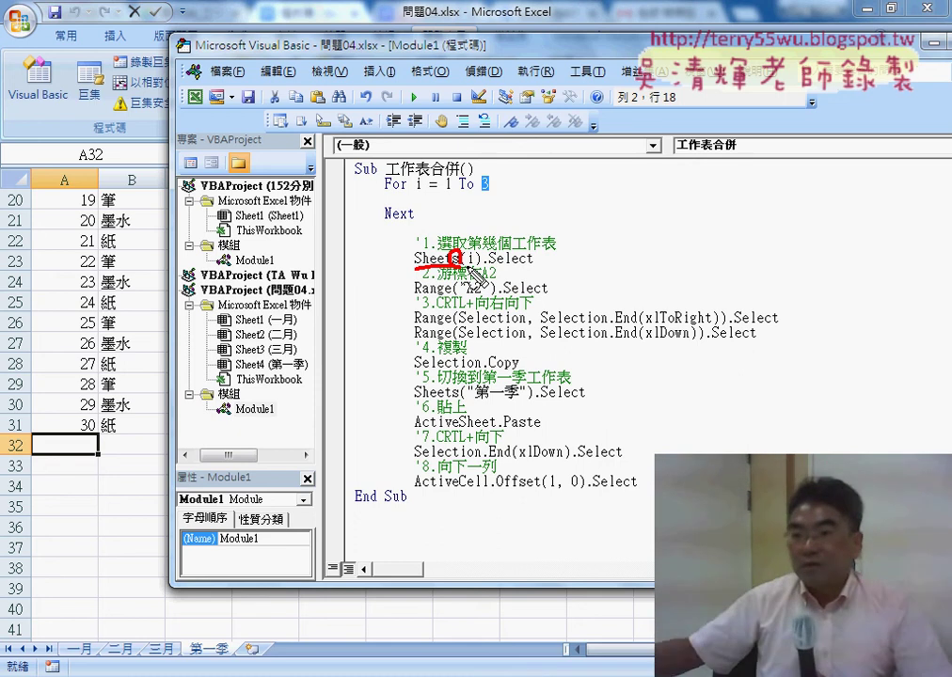
pyautogui.moveTo(210, 638)
pyautogui.mouseDown()
pyautogui.moveTo(202, 664)
pyautogui.moveTo(221, 668)
pyautogui.mouseUp()
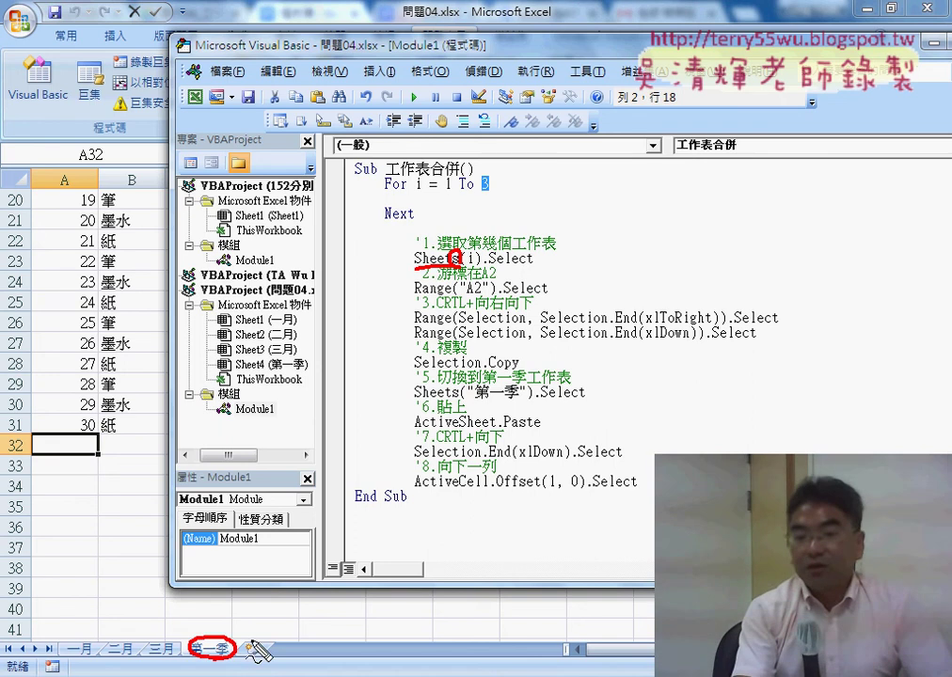
pyautogui.moveTo(220, 613)
pyautogui.mouseDown()
pyautogui.moveTo(238, 614)
pyautogui.moveTo(246, 630)
pyautogui.mouseUp()
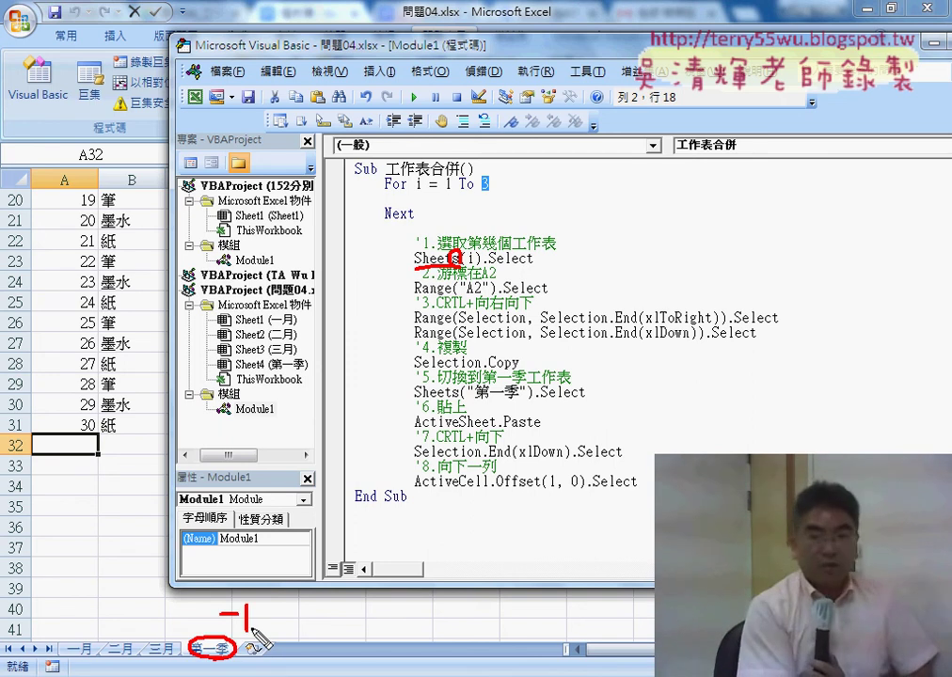
pyautogui.press('Escape')
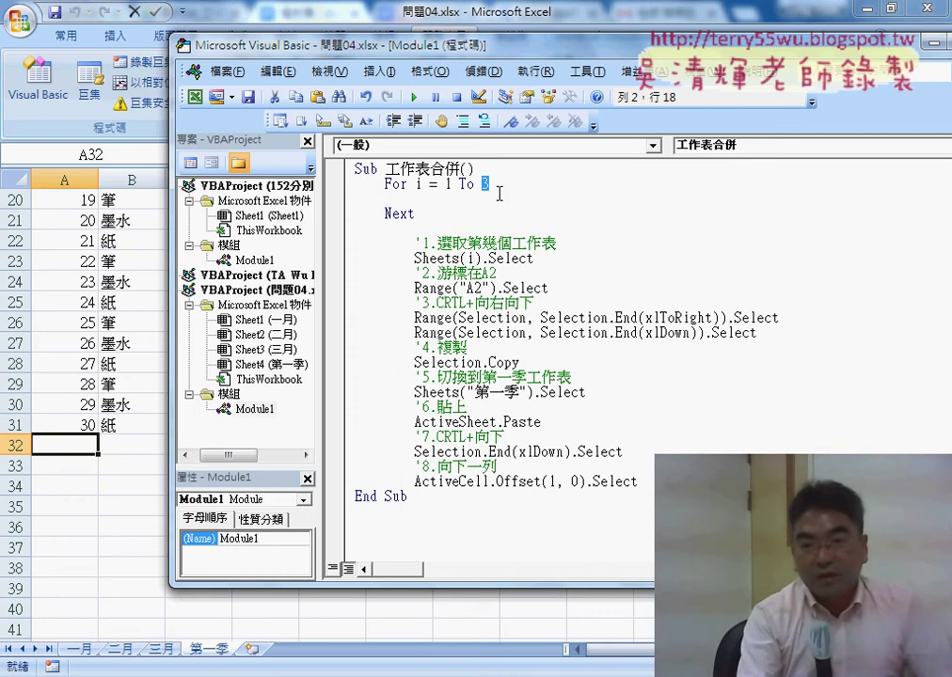
# - Type sheets. and review the Sheets members Add, Copy, Count, Delete, FillAcrossSheets and Move
pyautogui.write('s')
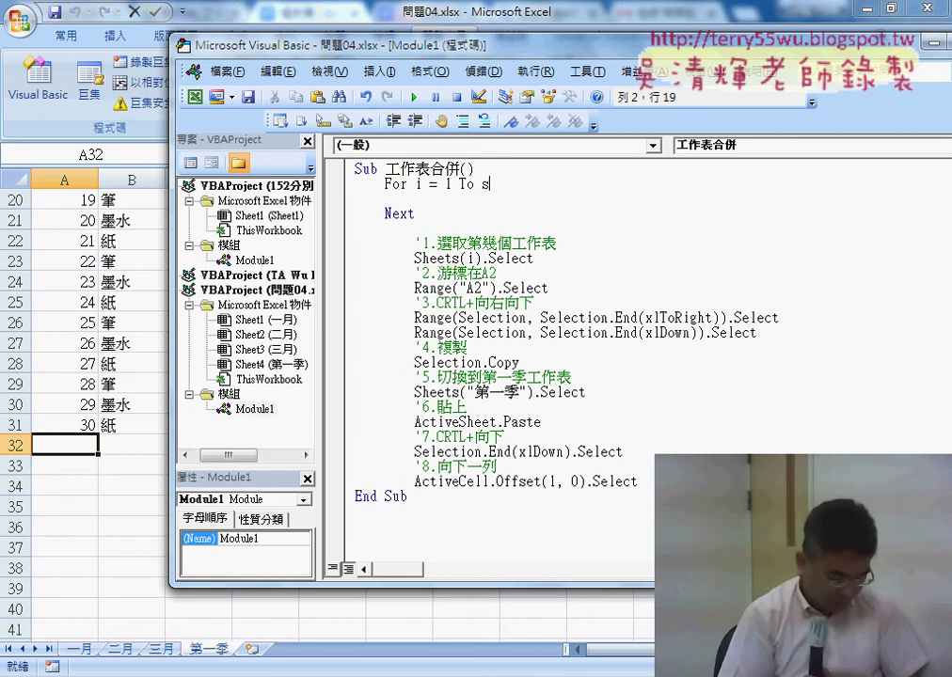
pyautogui.write('heets')
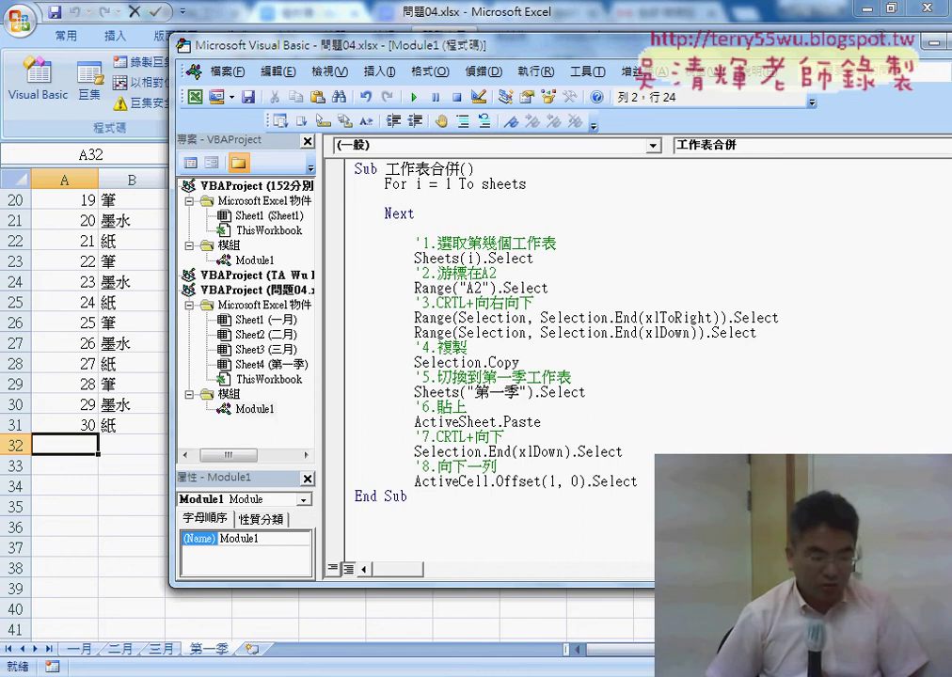
pyautogui.write('.')
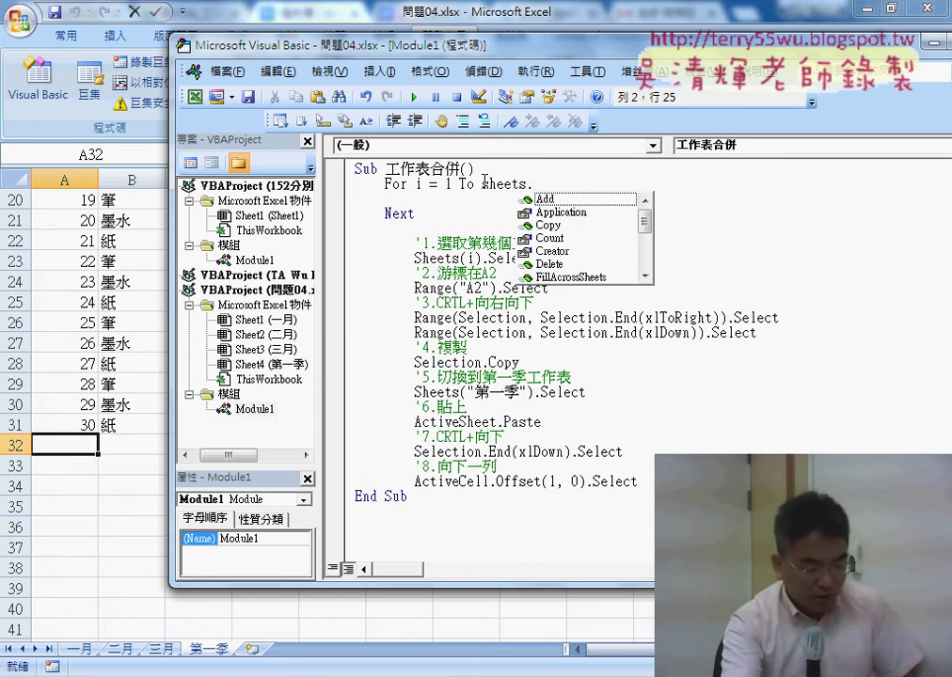
pyautogui.click(546, 238)
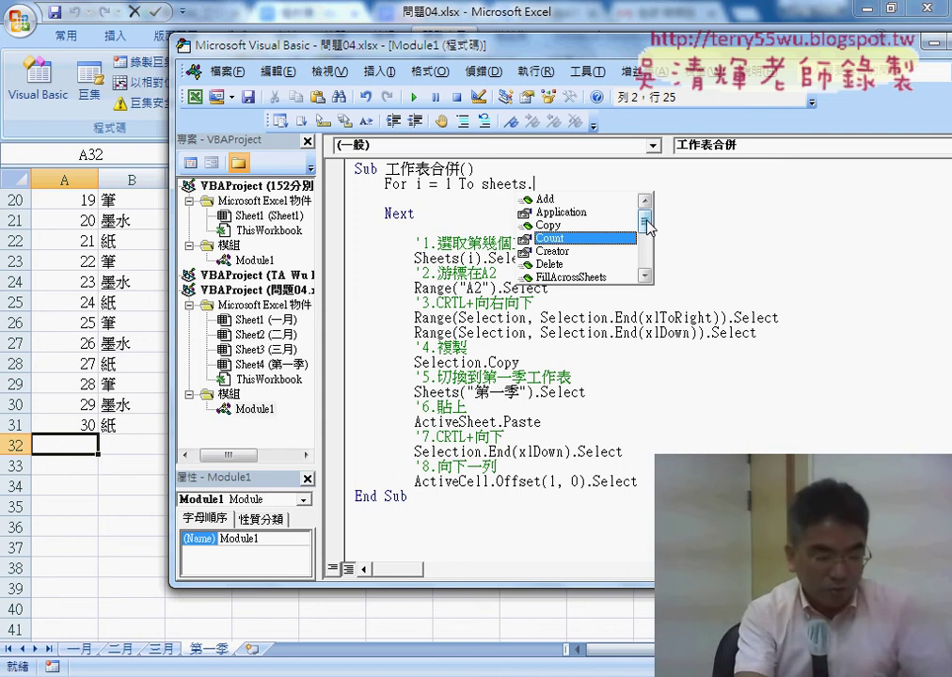
pyautogui.click(546, 201)
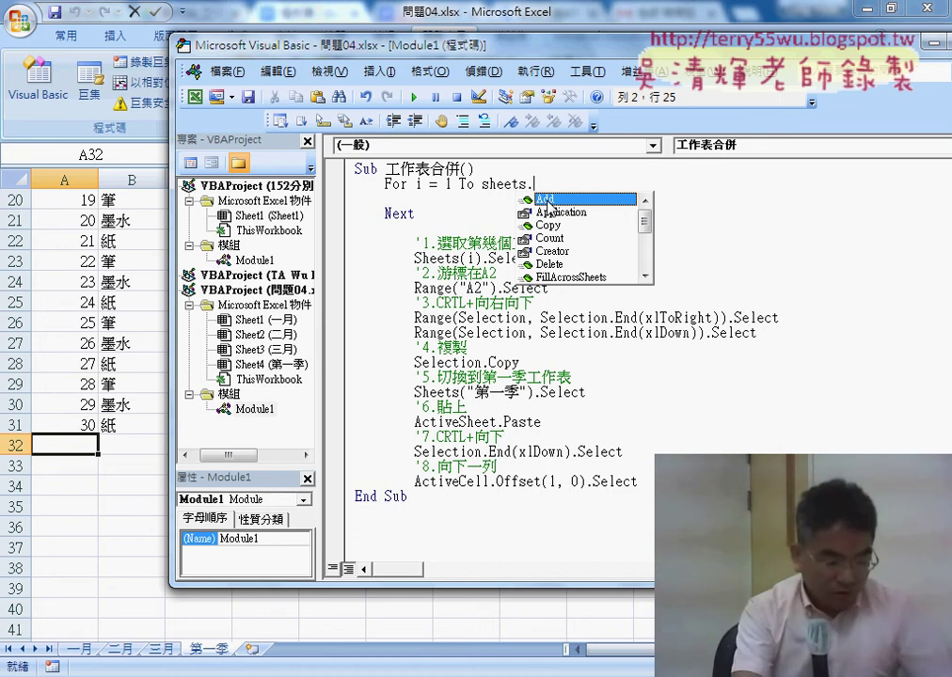
pyautogui.click(555, 227)
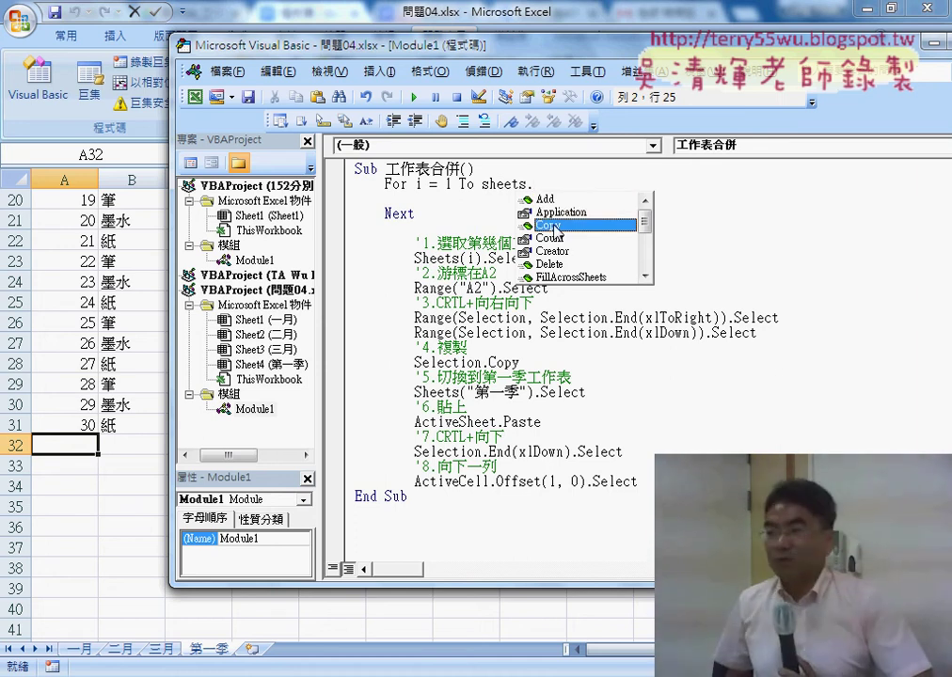
pyautogui.click(578, 238)
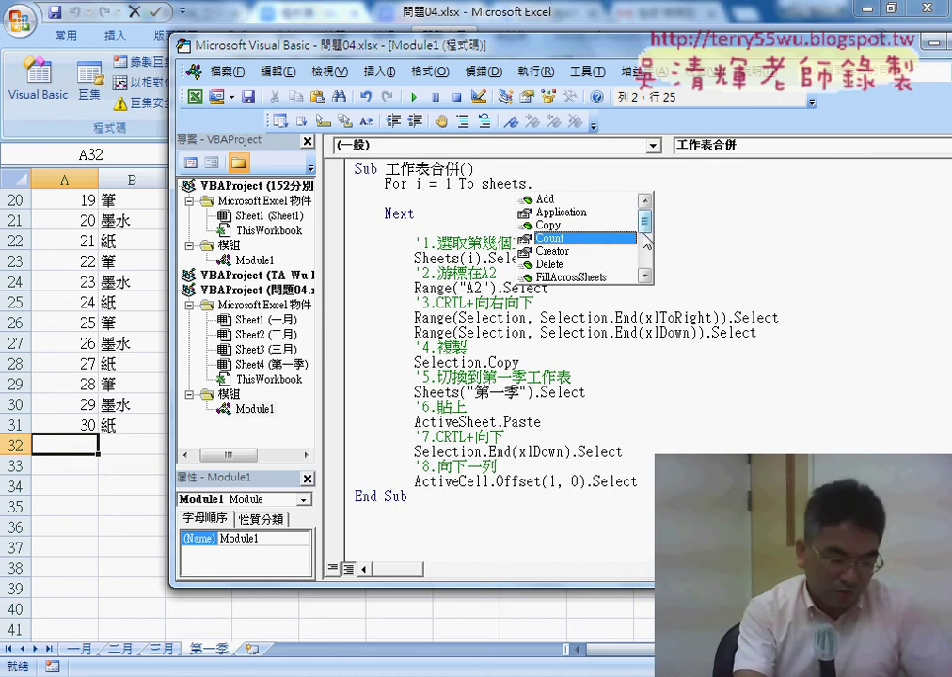
pyautogui.moveTo(647, 224); pyautogui.dragTo(648, 235)
pyautogui.click(559, 226)
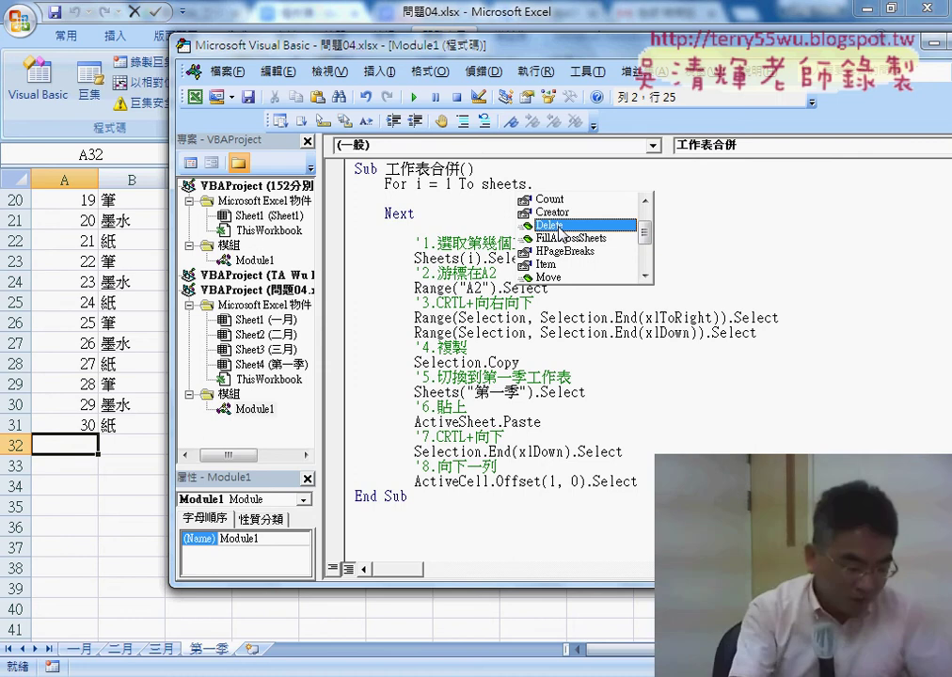
pyautogui.click(567, 238)
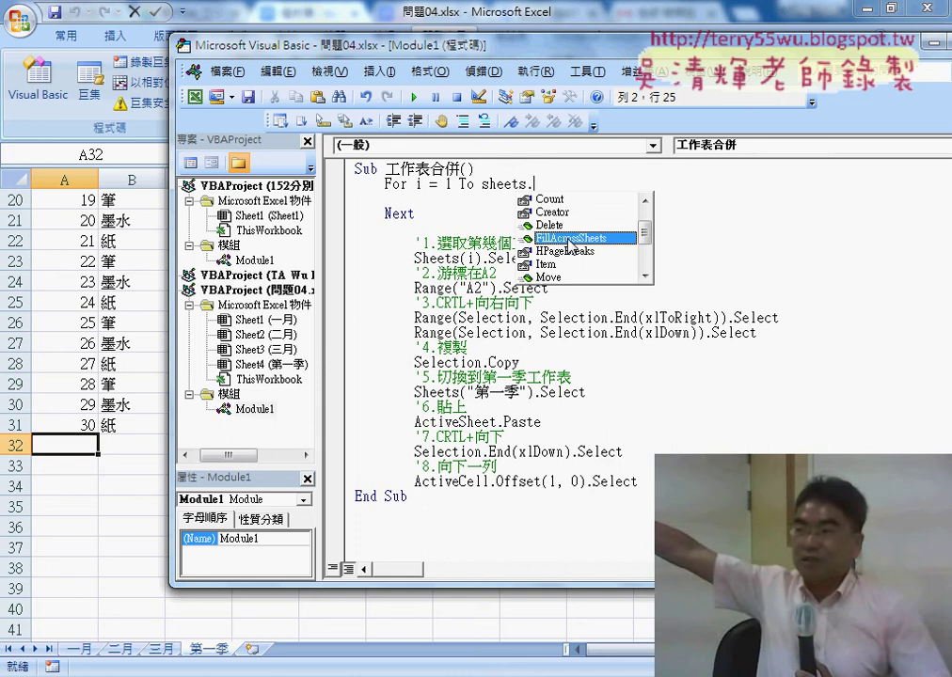
pyautogui.click(562, 278)
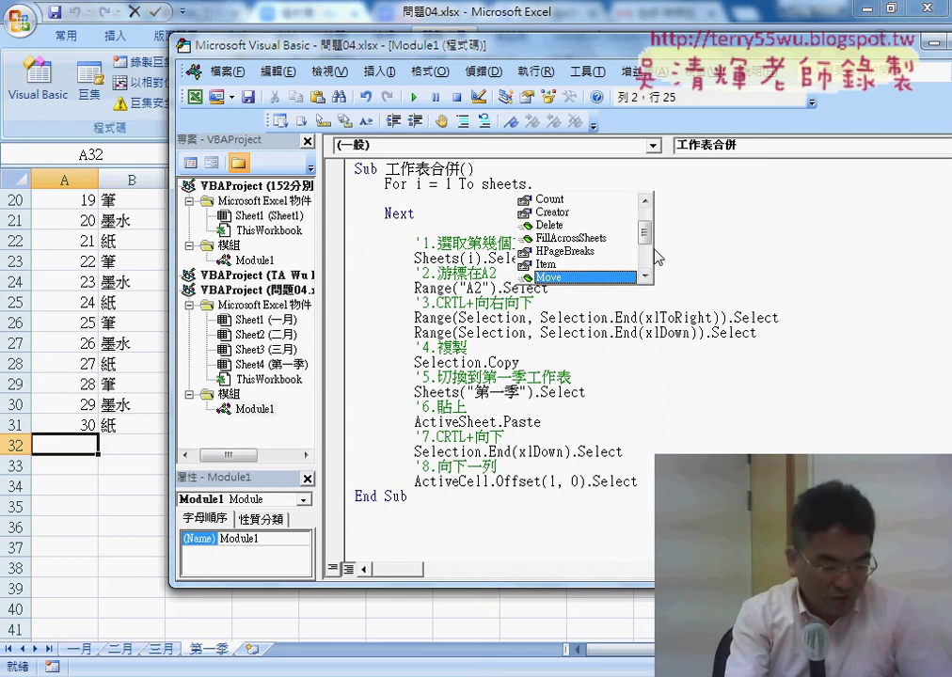
# - Scroll the member list to review PrintOut, PrintPreview, Select, Visible and VPageBreaks
pyautogui.scroll(-1, 654, 254)
pyautogui.scroll(-1, 649, 261)
pyautogui.scroll(-1, 646, 266)
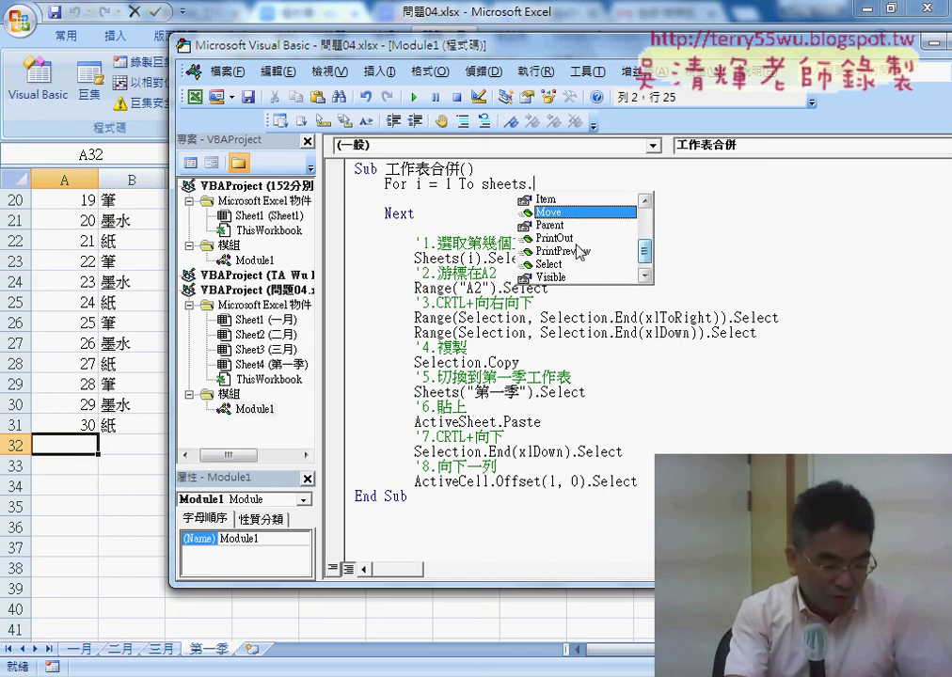
pyautogui.click(569, 239)
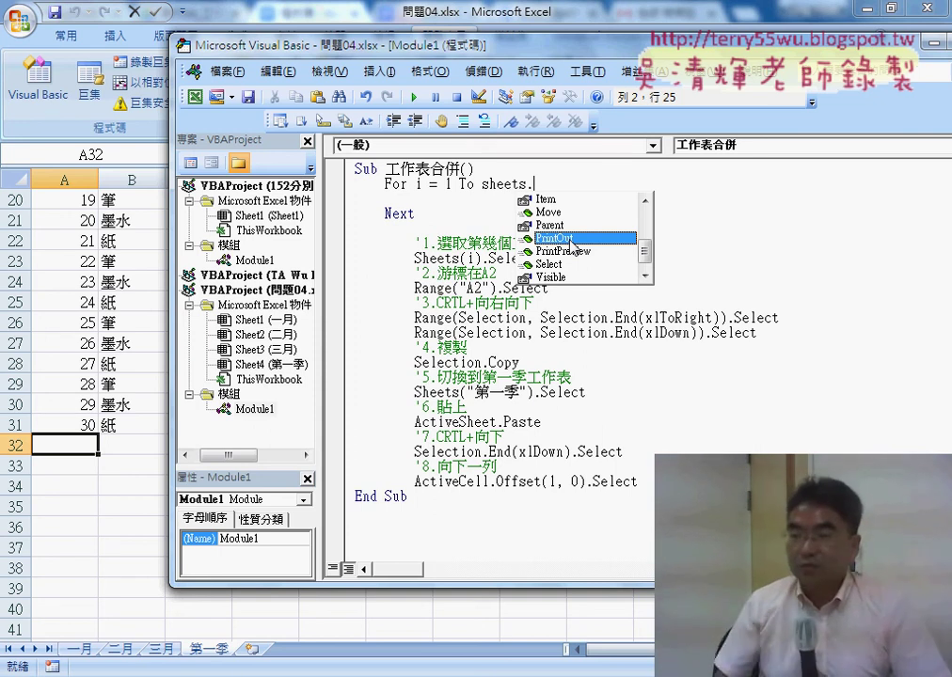
pyautogui.click(572, 252)
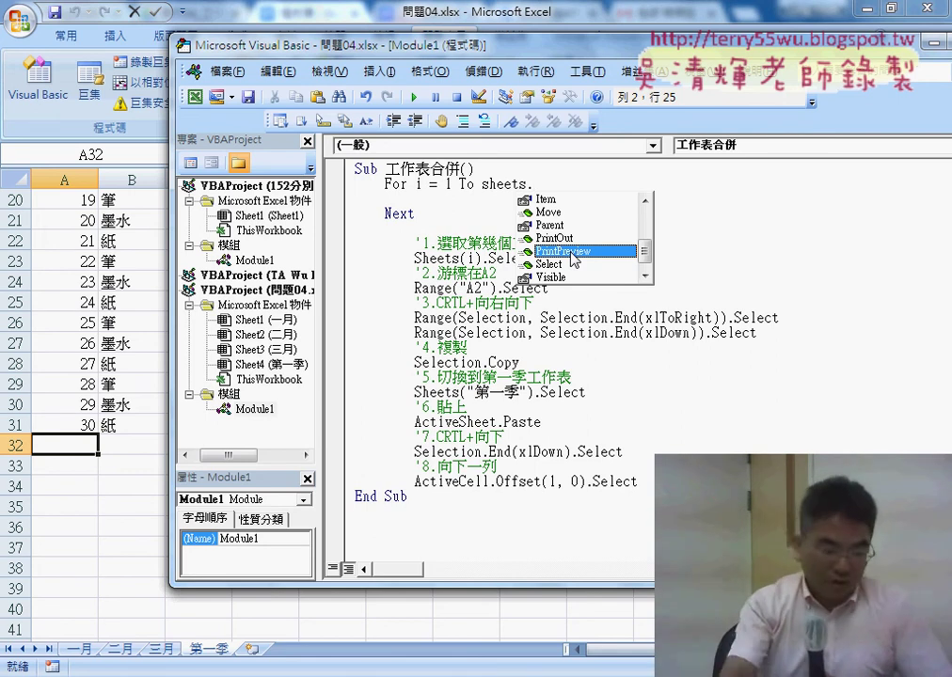
pyautogui.scroll(-1, 648, 261)
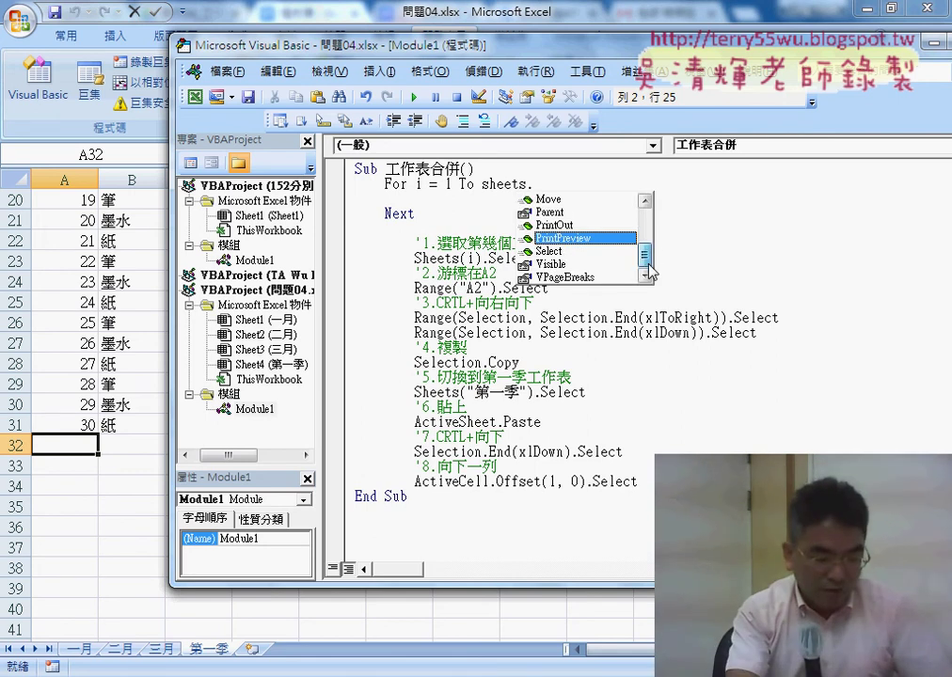
pyautogui.click(591, 265)
pyautogui.click(584, 266)
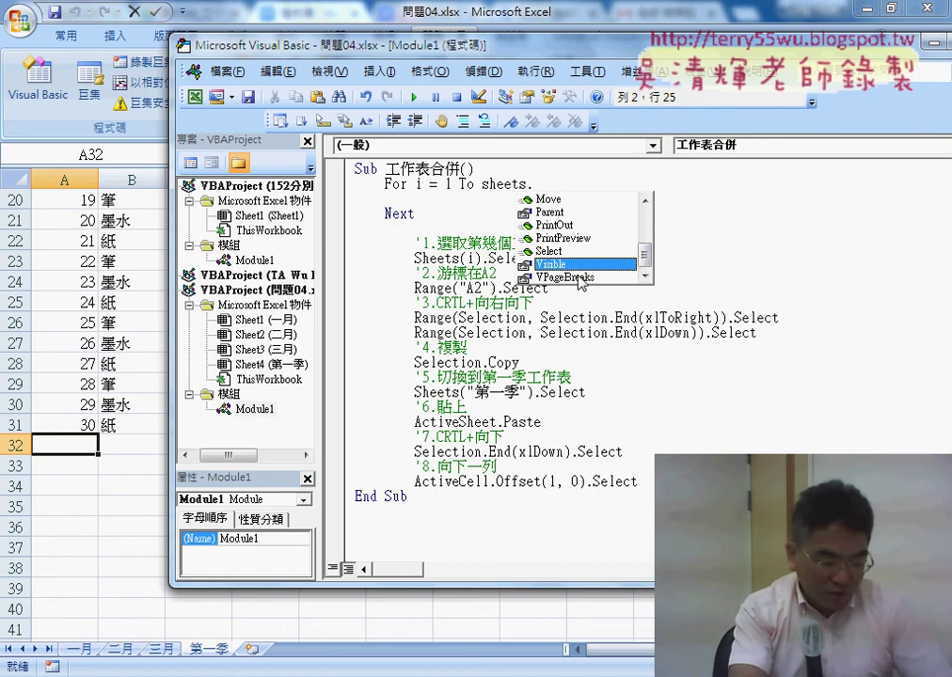
pyautogui.click(579, 279)
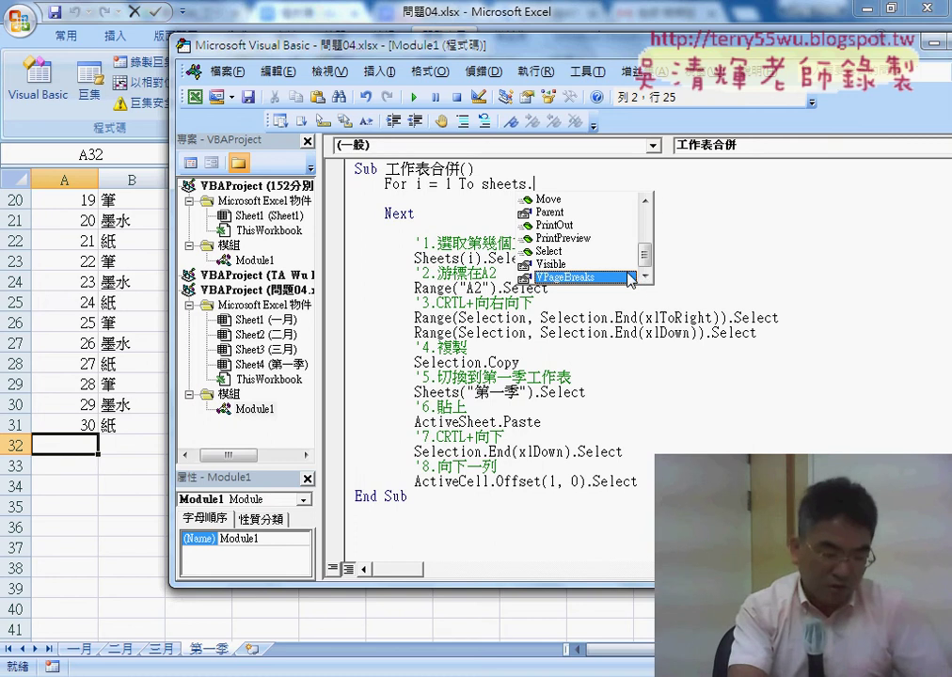
pyautogui.scroll(2, 649, 260)
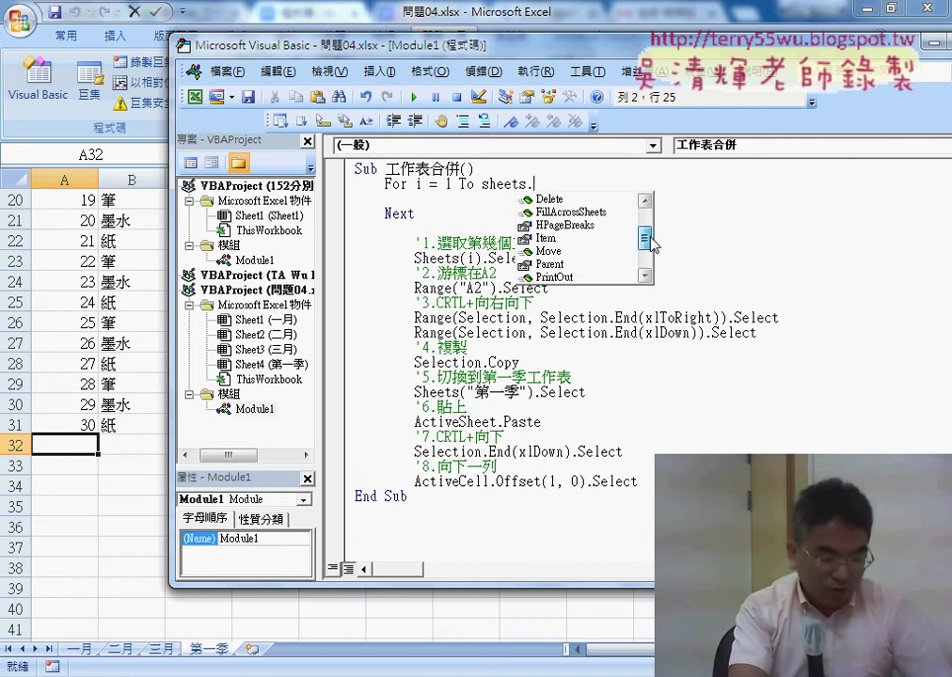
pyautogui.scroll(1, 648, 240)
pyautogui.scroll(1, 648, 233)
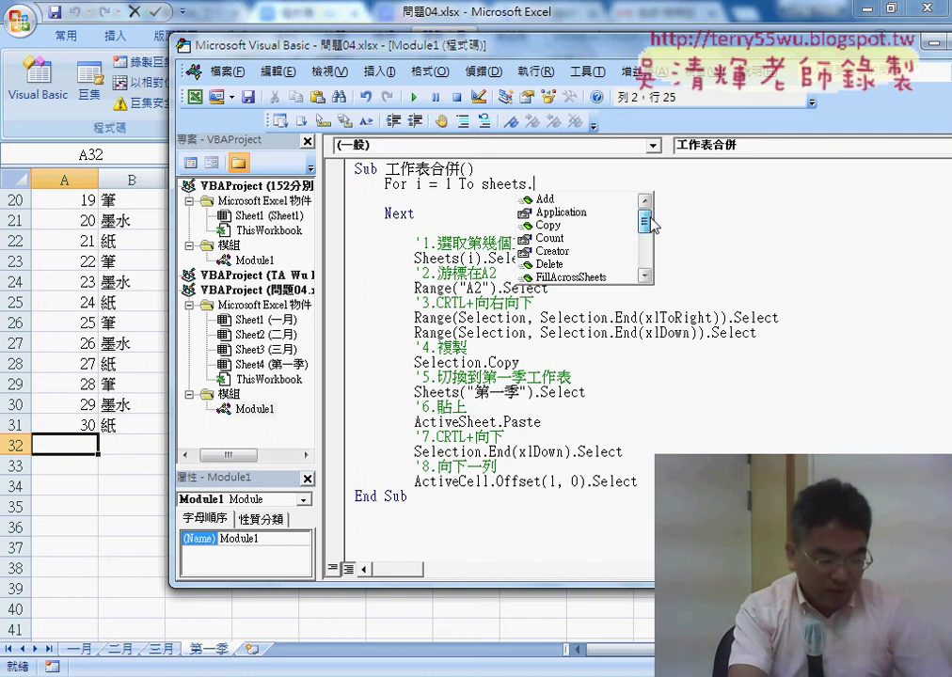
# - Insert Count and append -1 so the loop limit reads Sheets.Count - 1
pyautogui.doubleClick(585, 239)
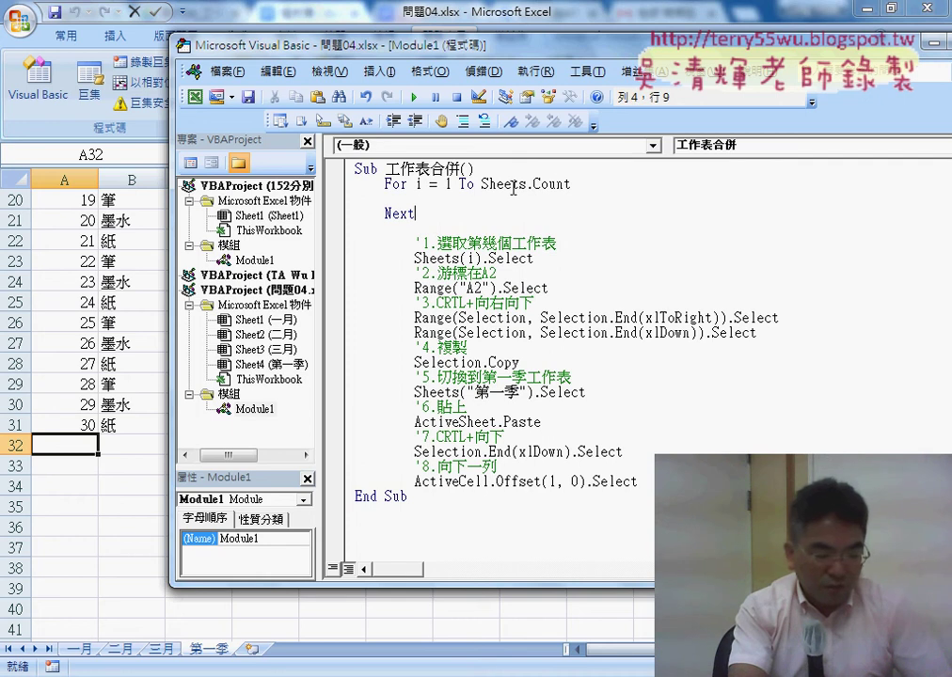
pyautogui.moveTo(482, 184); pyautogui.dragTo(571, 184)
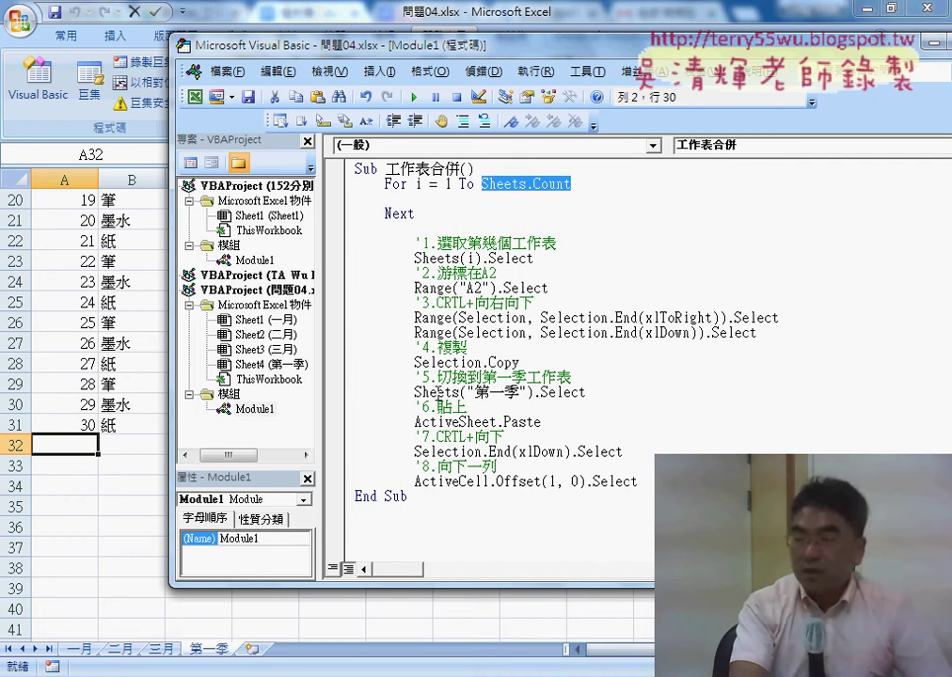
pyautogui.click(581, 187)
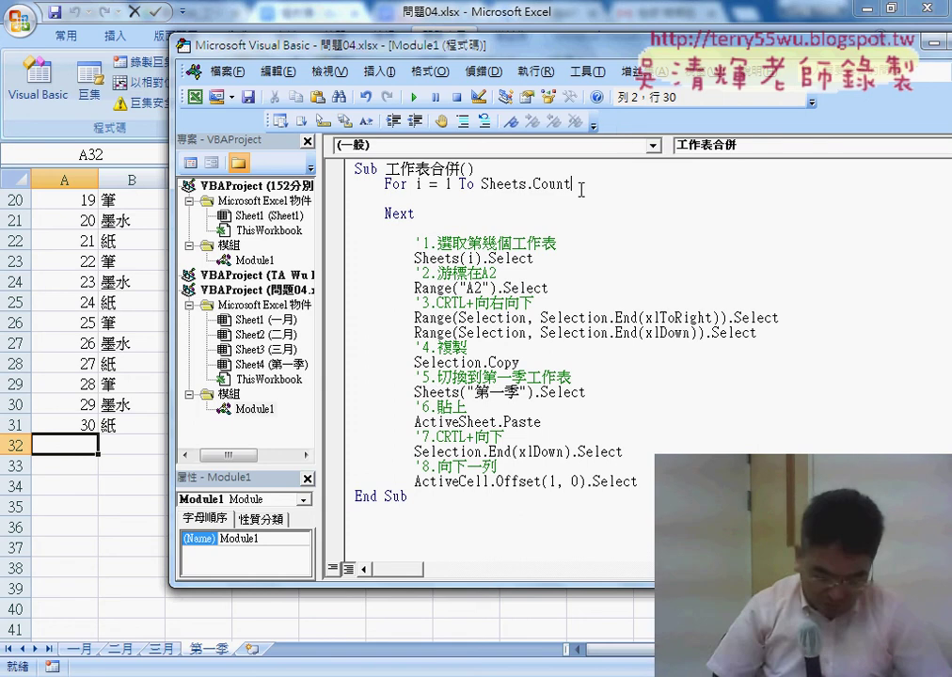
pyautogui.write('-1')
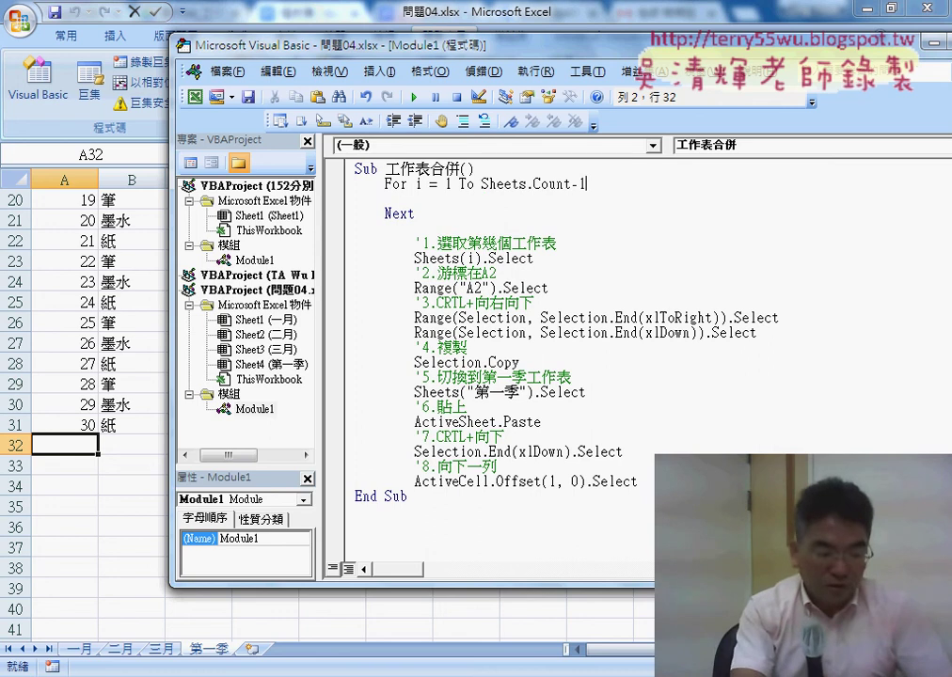
pyautogui.click(630, 288)
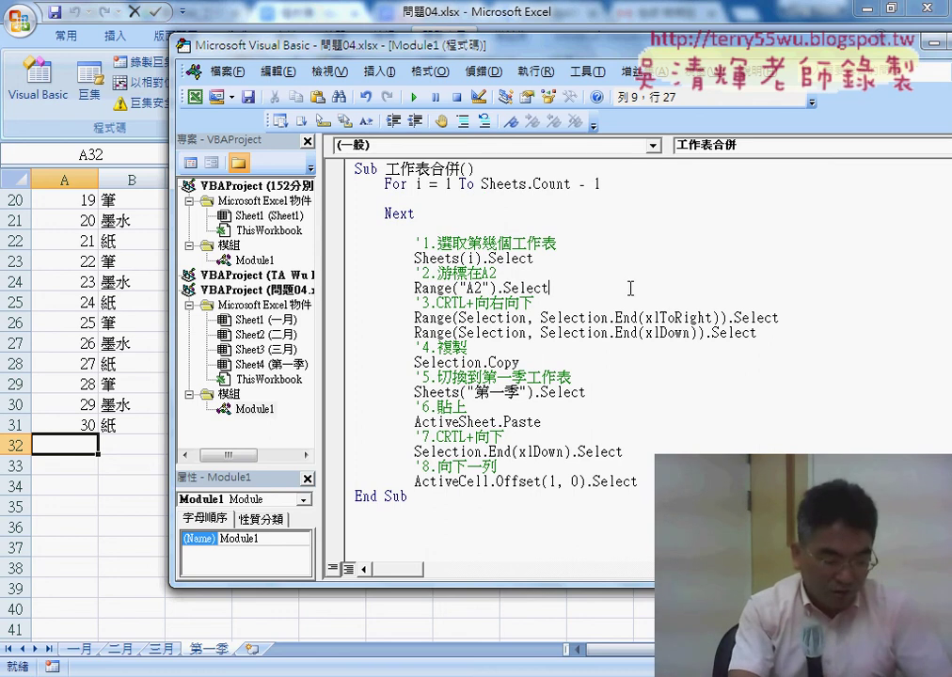
pyautogui.hotkey('alt', 'F11')
pyautogui.click(253, 649)
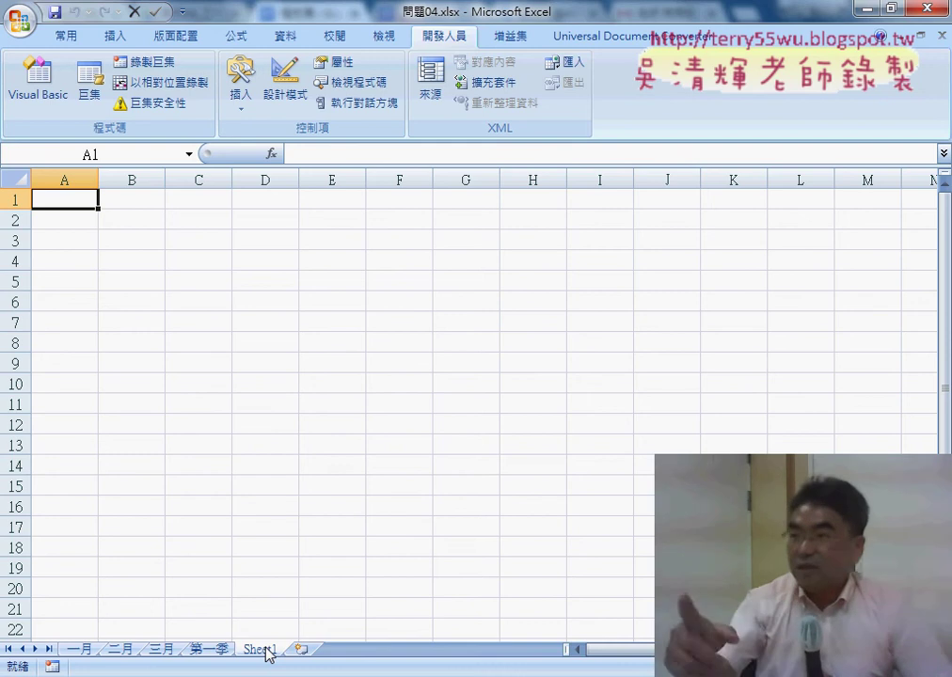
pyautogui.rightClick(267, 651)
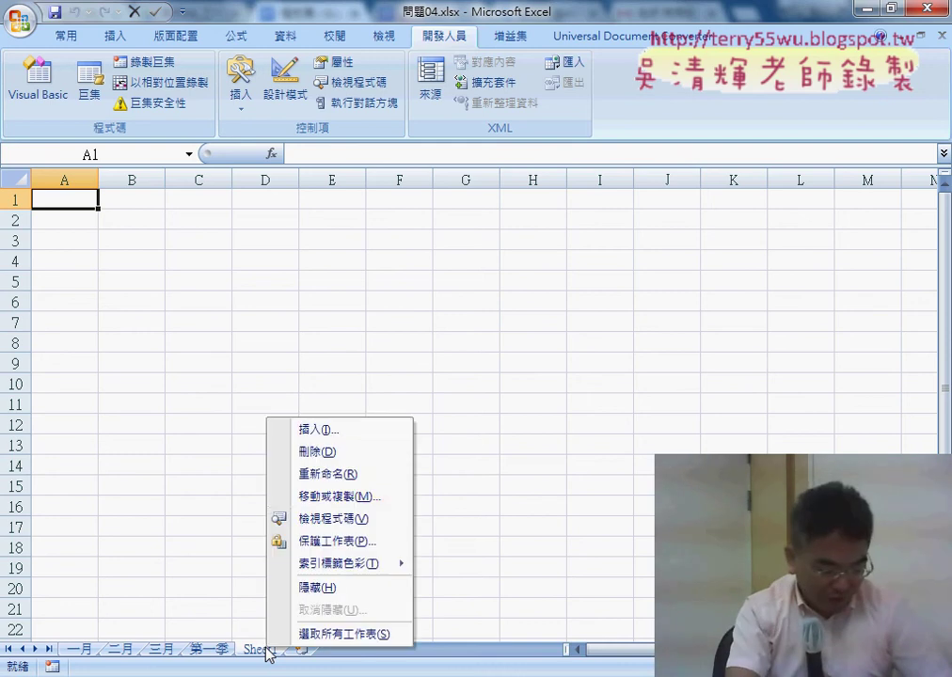
pyautogui.click(351, 453)
pyautogui.click(444, 333)
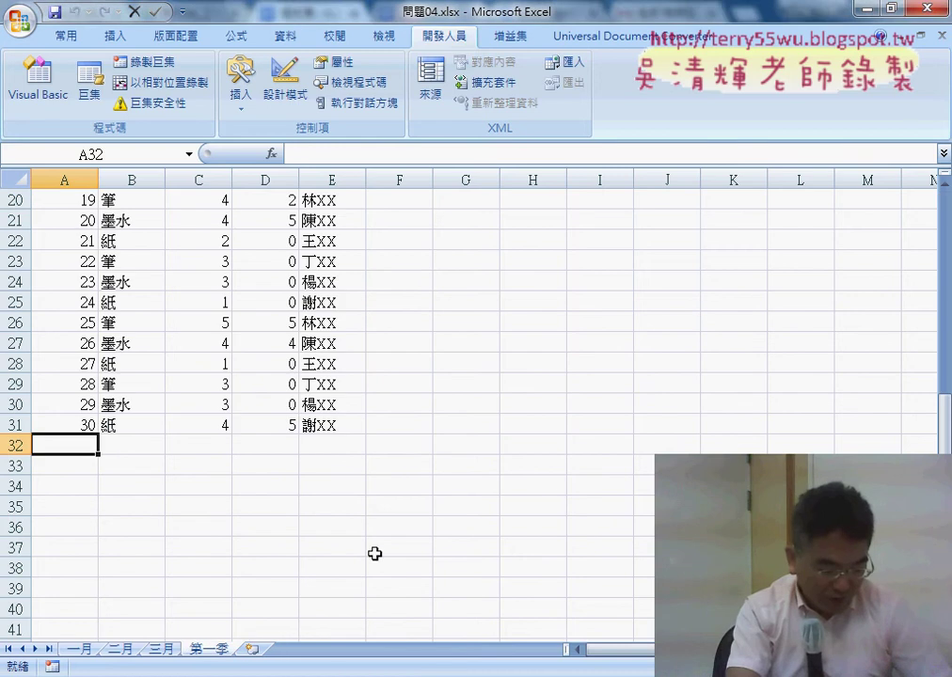
# - Move the eight commented steps between For and Next and delete the blank lines before End Sub
pyautogui.click(752, 583)
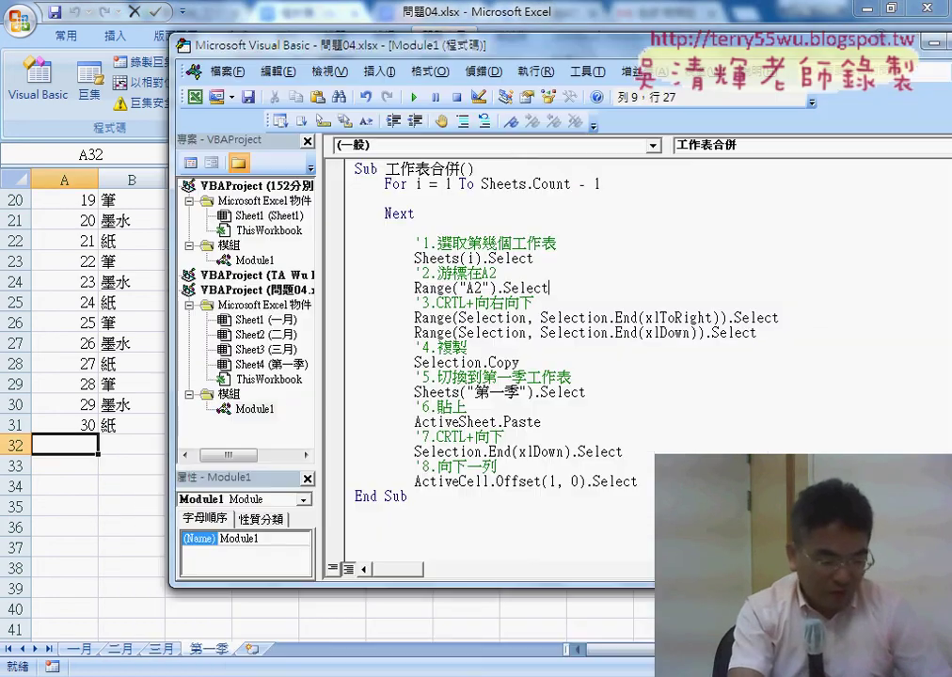
pyautogui.moveTo(639, 482); pyautogui.dragTo(339, 252)
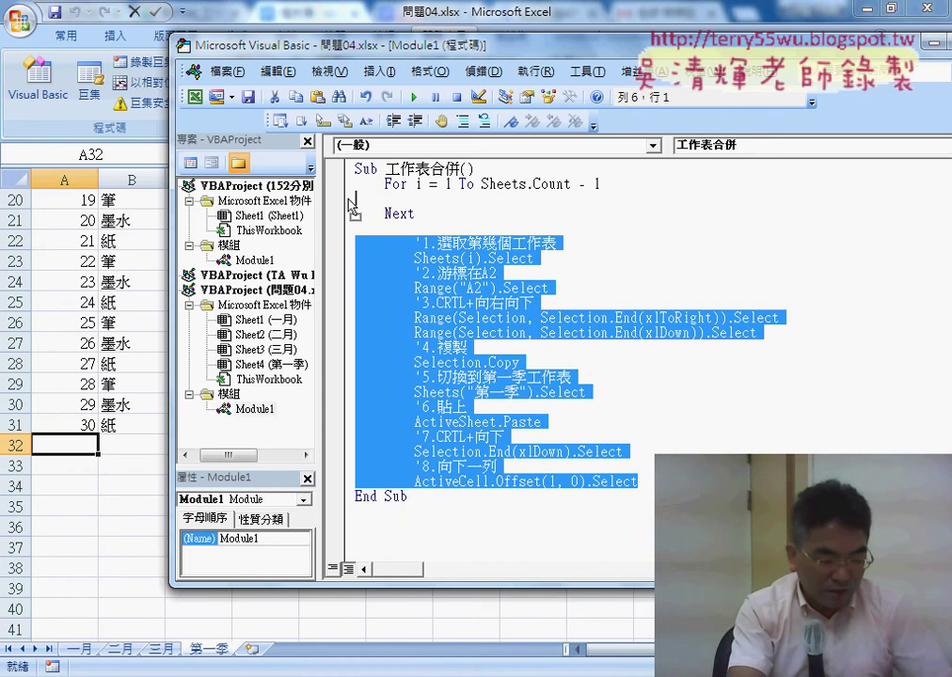
pyautogui.moveTo(349, 201); pyautogui.dragTo(340, 203)
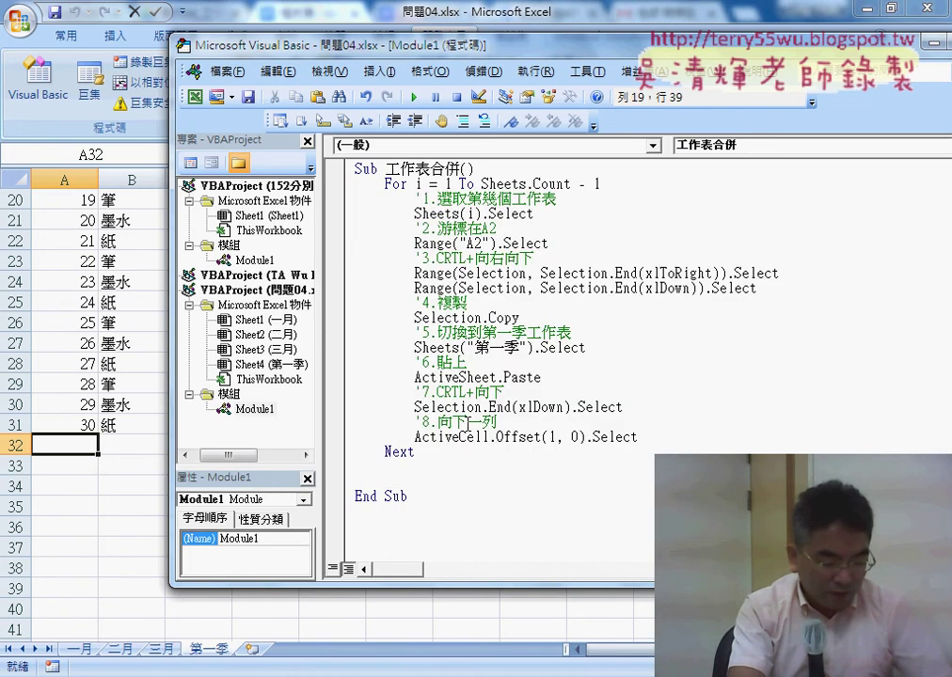
pyautogui.click(438, 462)
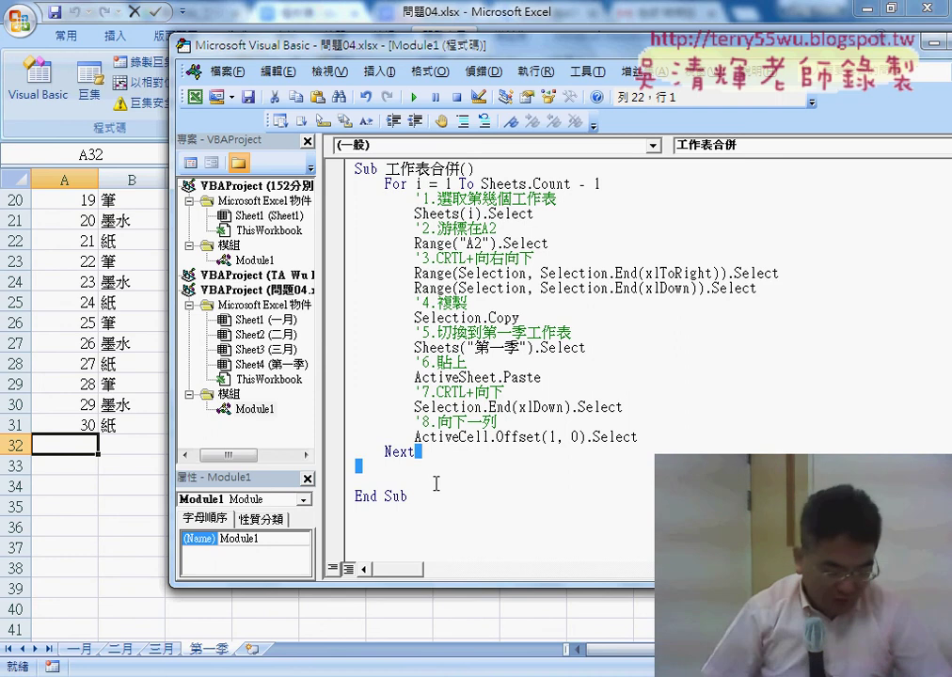
pyautogui.press('BackSpace')
pyautogui.press('Delete')
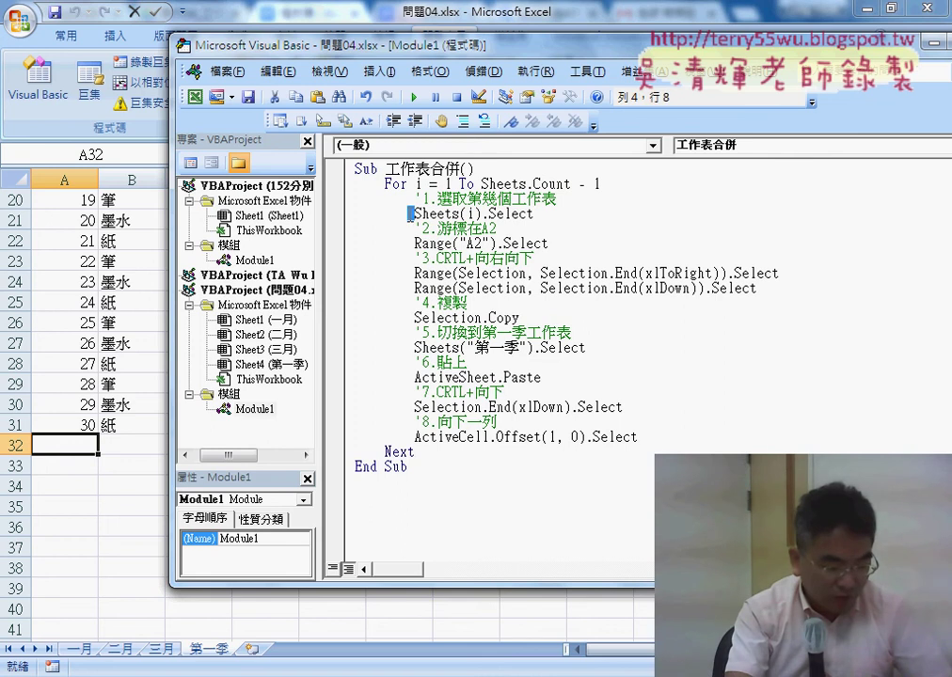
pyautogui.moveTo(389, 198); pyautogui.dragTo(414, 198)
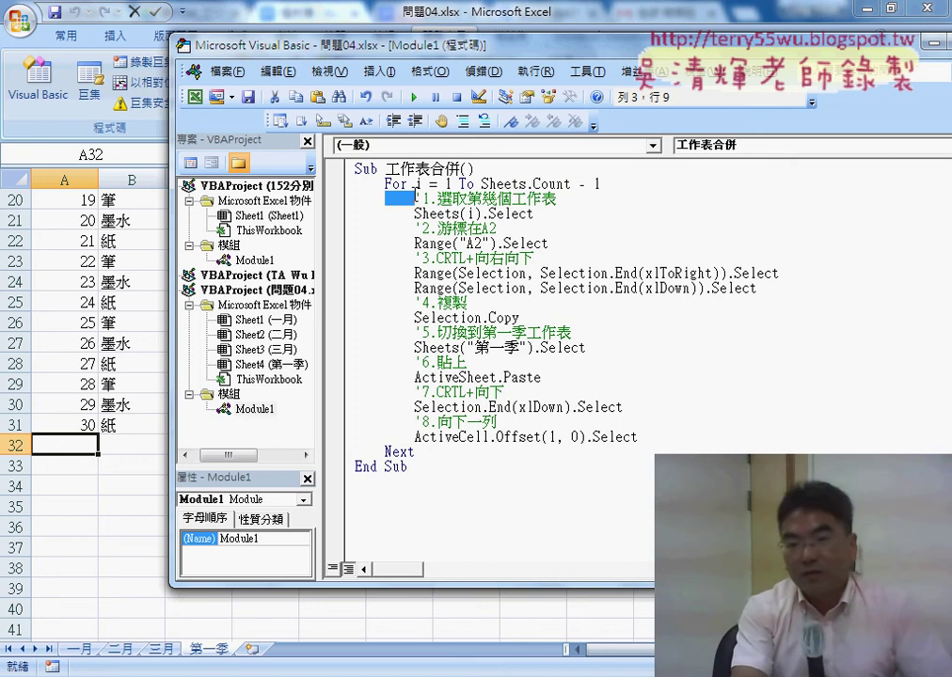
pyautogui.click(395, 185)
pyautogui.click(385, 452)
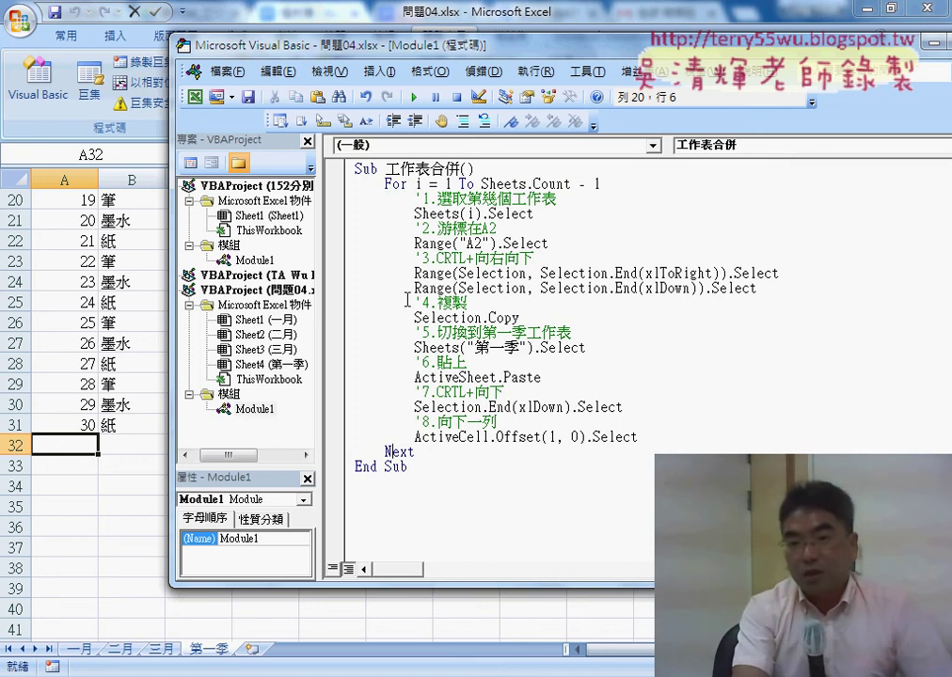
pyautogui.click(391, 187)
pyautogui.click(400, 453)
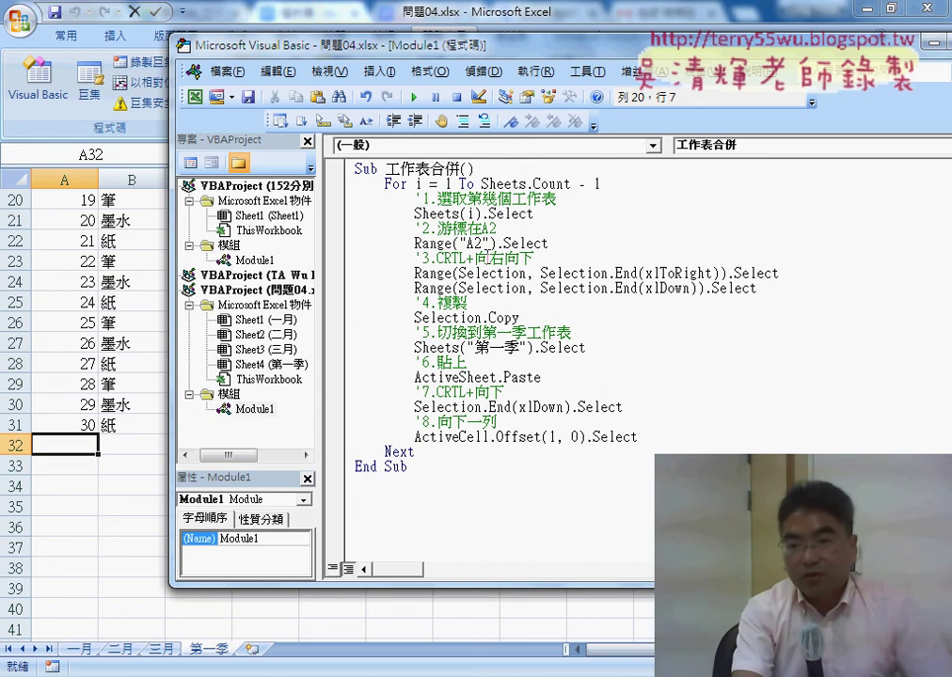
pyautogui.moveTo(461, 215); pyautogui.dragTo(482, 216)
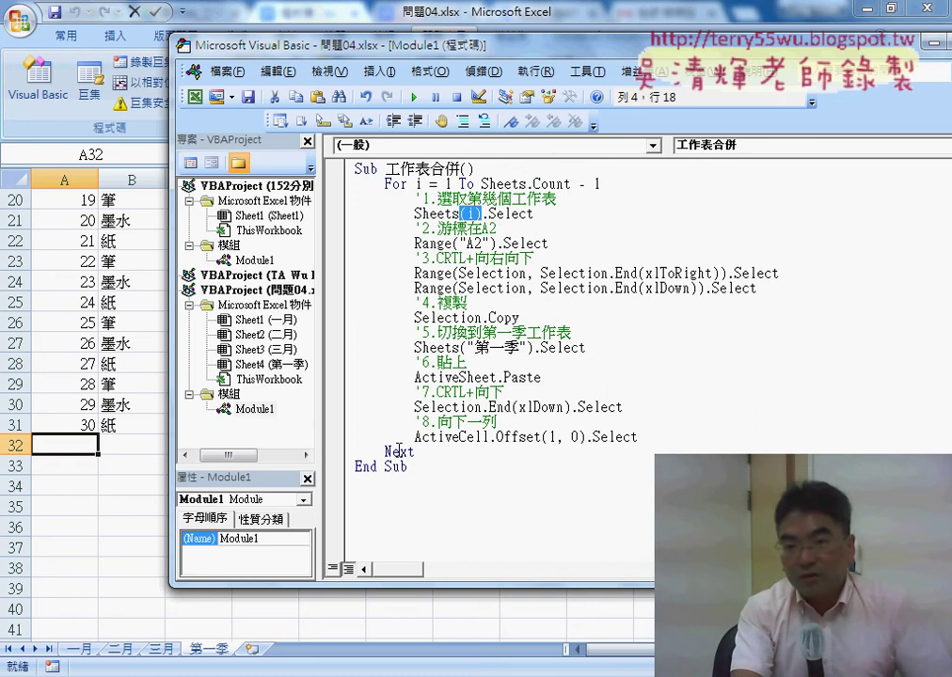
pyautogui.doubleClick(418, 184)
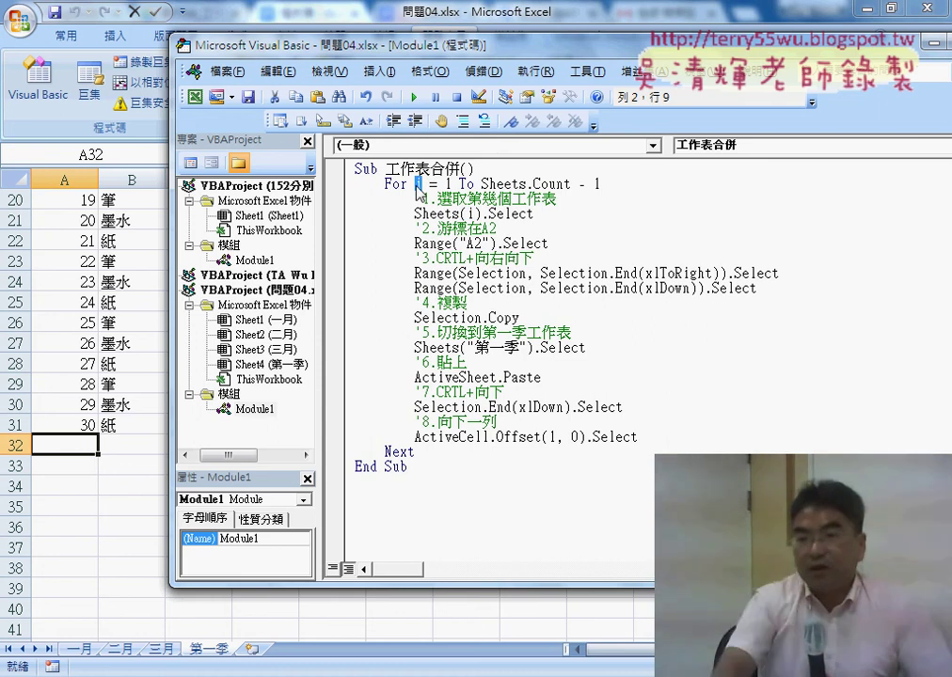
pyautogui.doubleClick(470, 214)
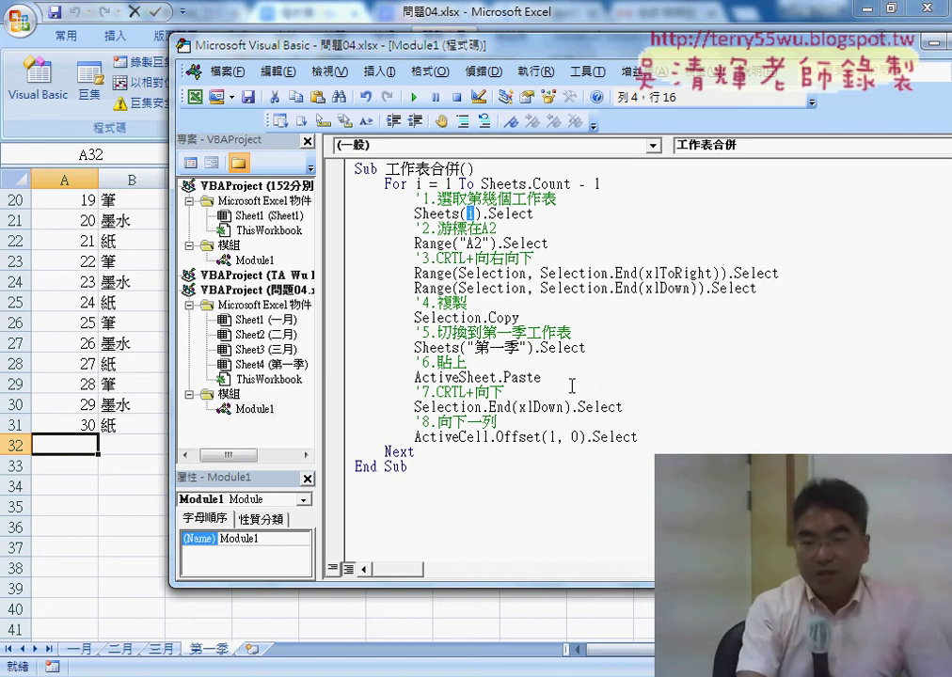
pyautogui.click(566, 270)
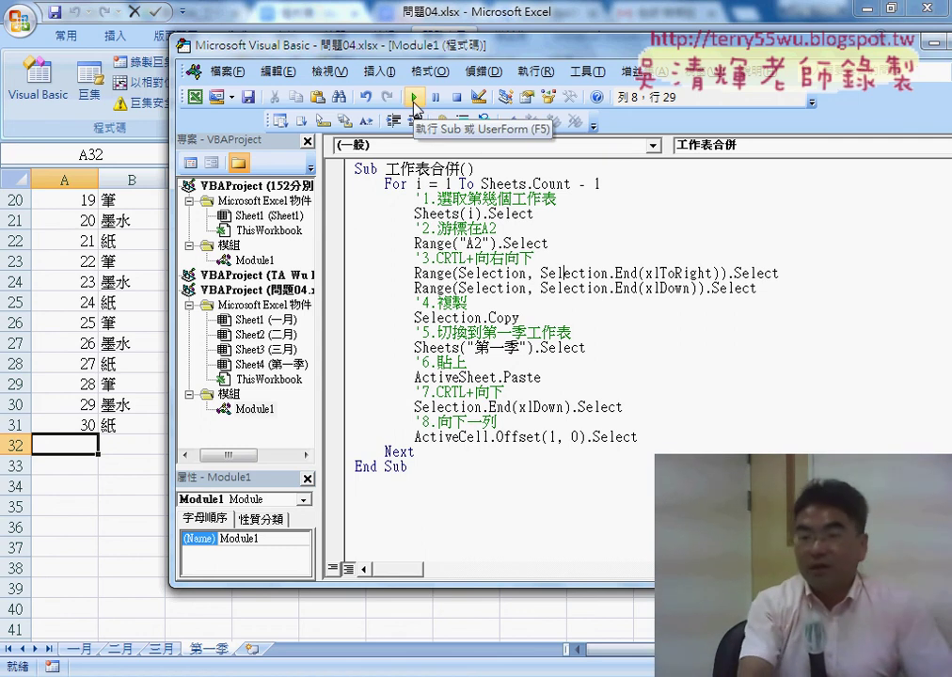
# - Step through 工作表合併 with F8 past the Sheets(i) and A2 selection lines
pyautogui.click(434, 183)
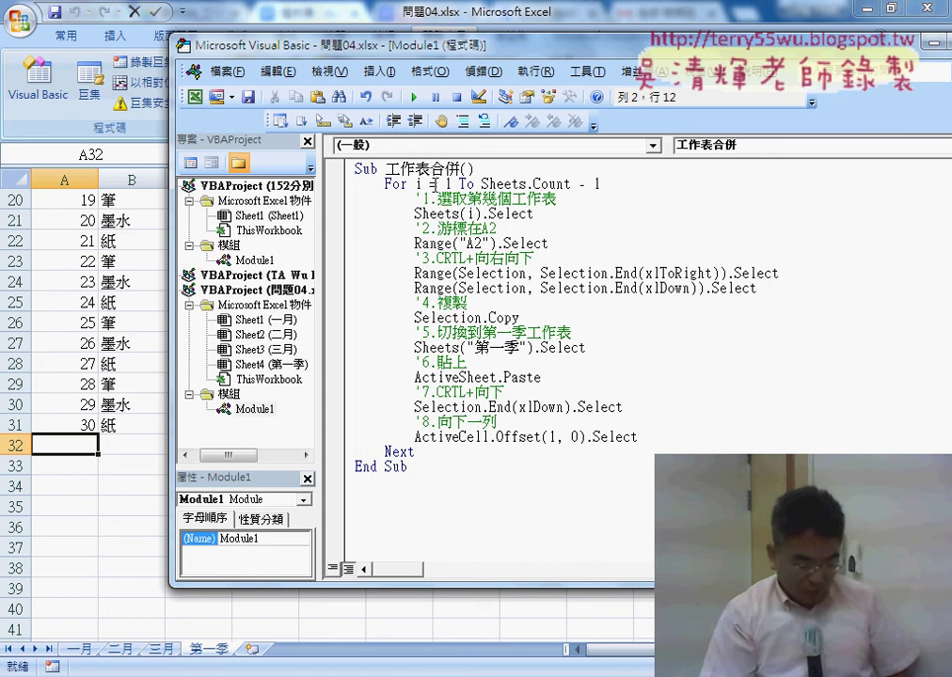
pyautogui.hotkey('ctrl', 'F8')
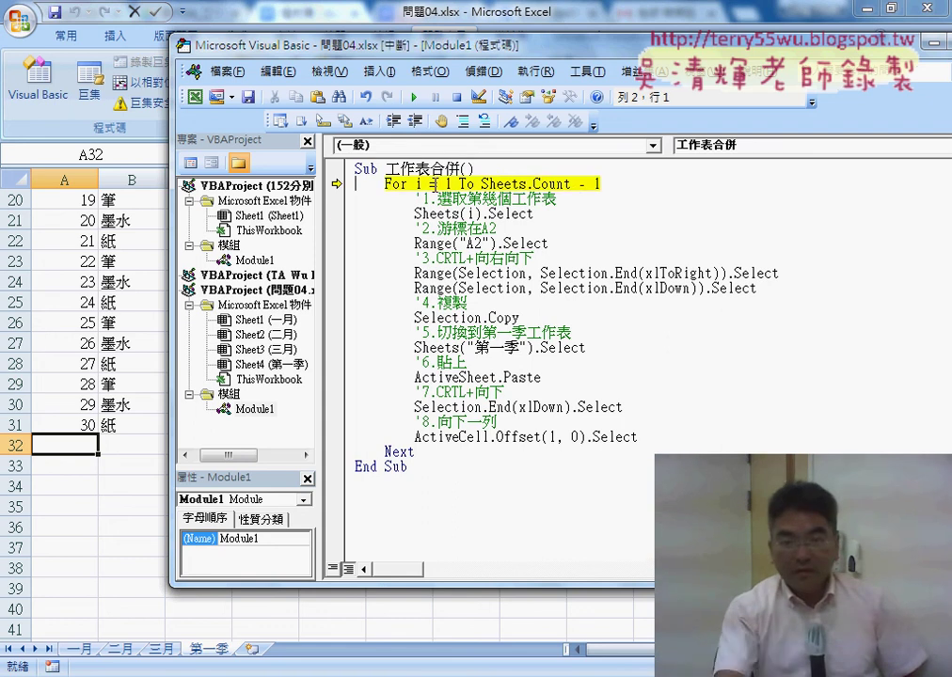
pyautogui.press('F8')
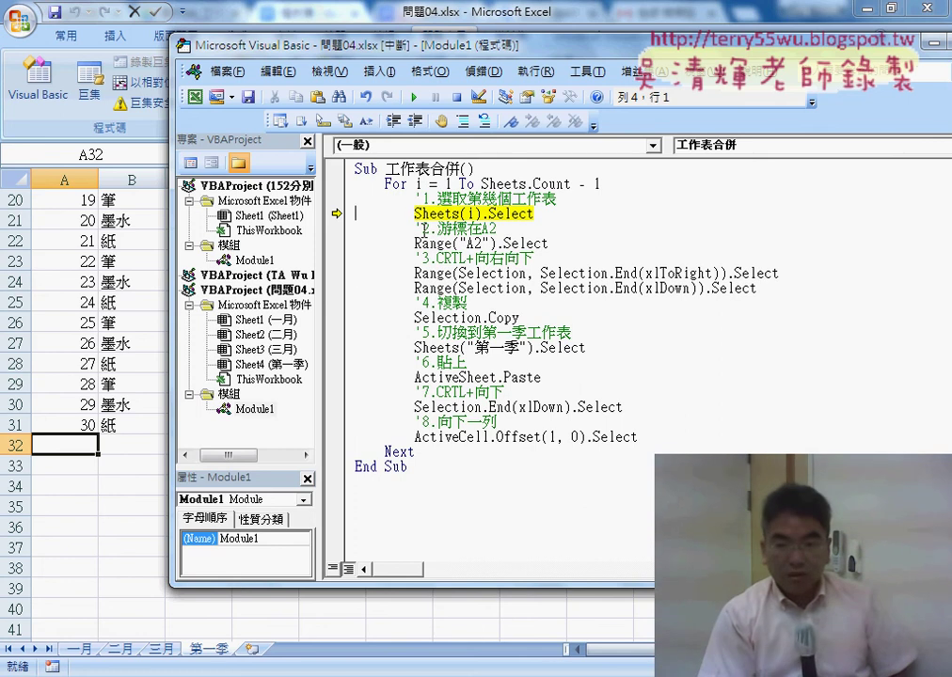
pyautogui.press('F8')
pyautogui.press('F8')
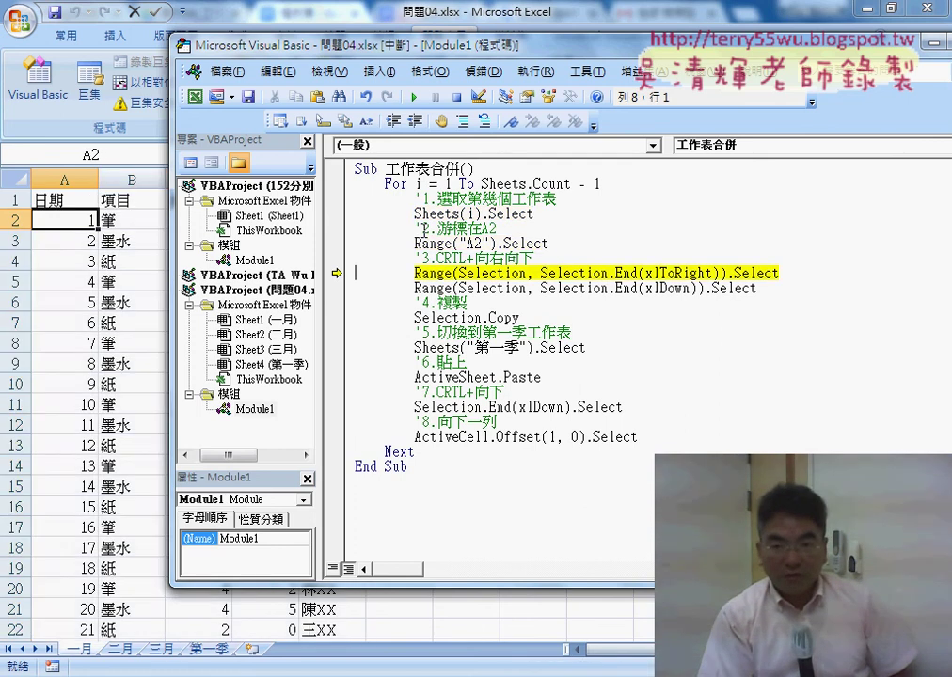
pyautogui.press('F8')
pyautogui.press('F8')
pyautogui.press('F8')
pyautogui.press('F8')
pyautogui.press('F8')
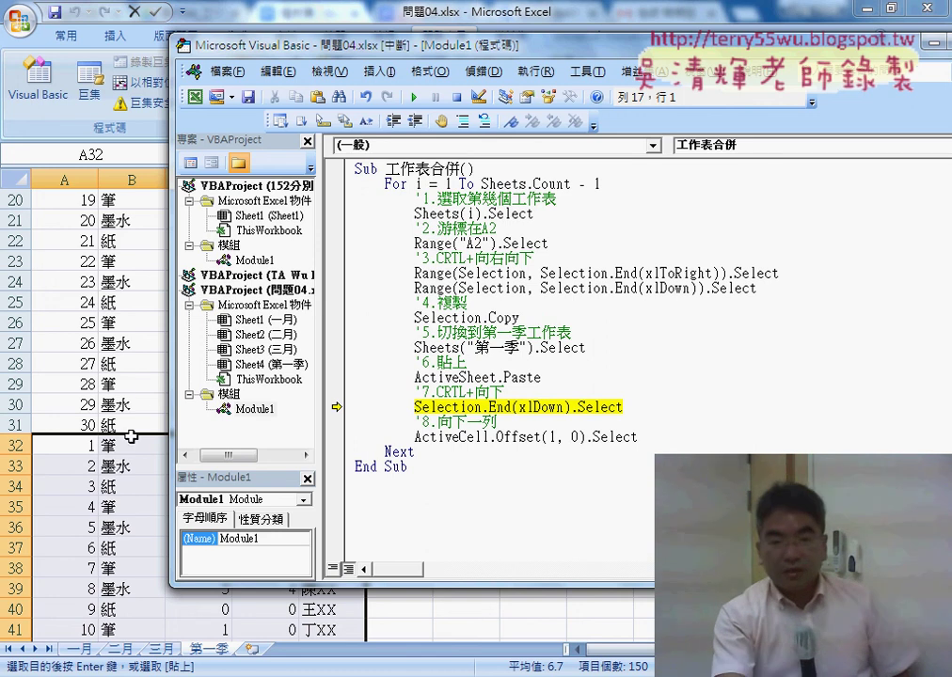
# - Clear all 第一季 data from A2 down, leaving the header row, then return to the editor
pyautogui.click(146, 395)
pyautogui.scroll(4, 131, 403)
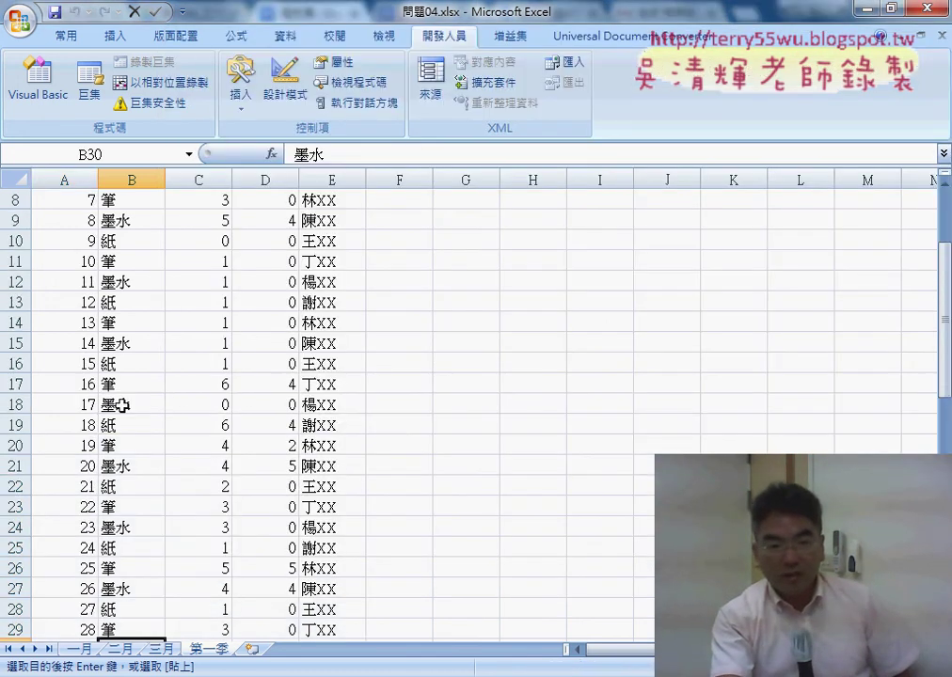
pyautogui.scroll(3, 127, 403)
pyautogui.click(76, 219)
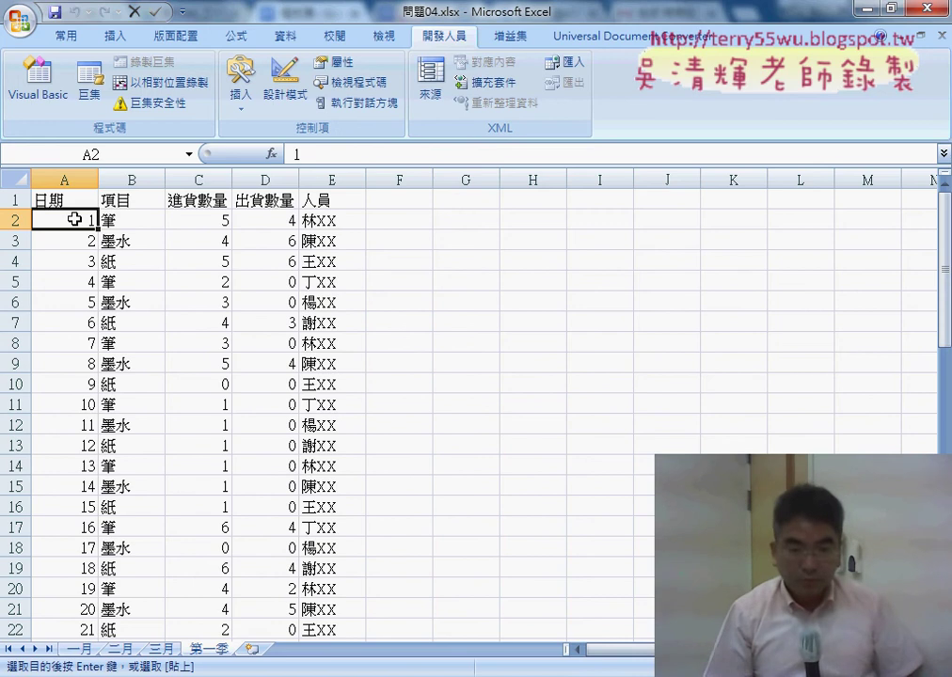
pyautogui.hotkey('ctrl', 'shift', 'Right')
pyautogui.hotkey('ctrl', 'shift', 'Down')
pyautogui.press('Delete')
pyautogui.scroll(13, 74, 219)
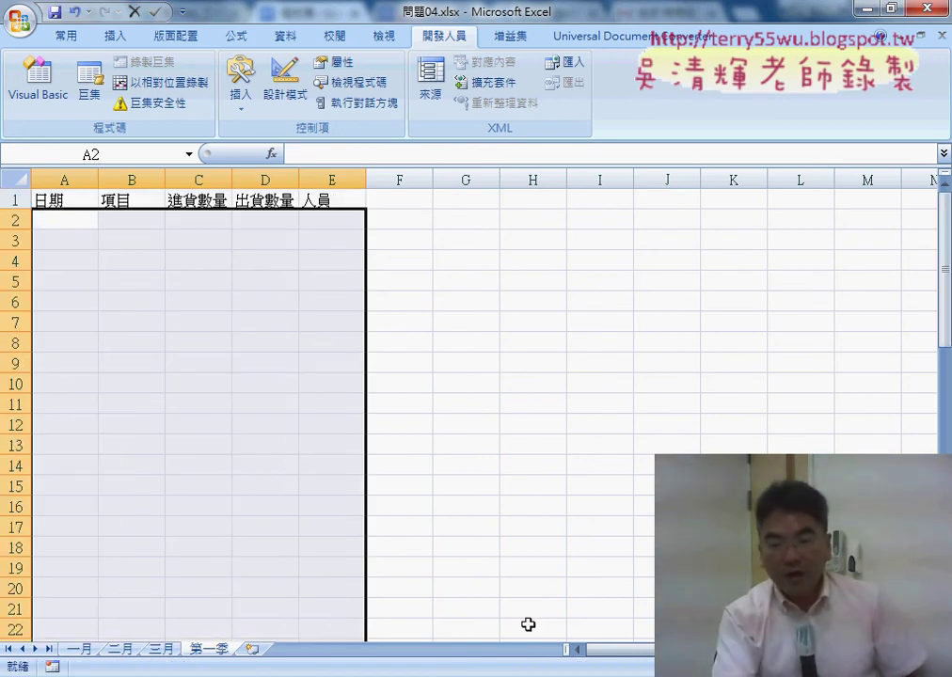
pyautogui.hotkey('alt', 'F11')
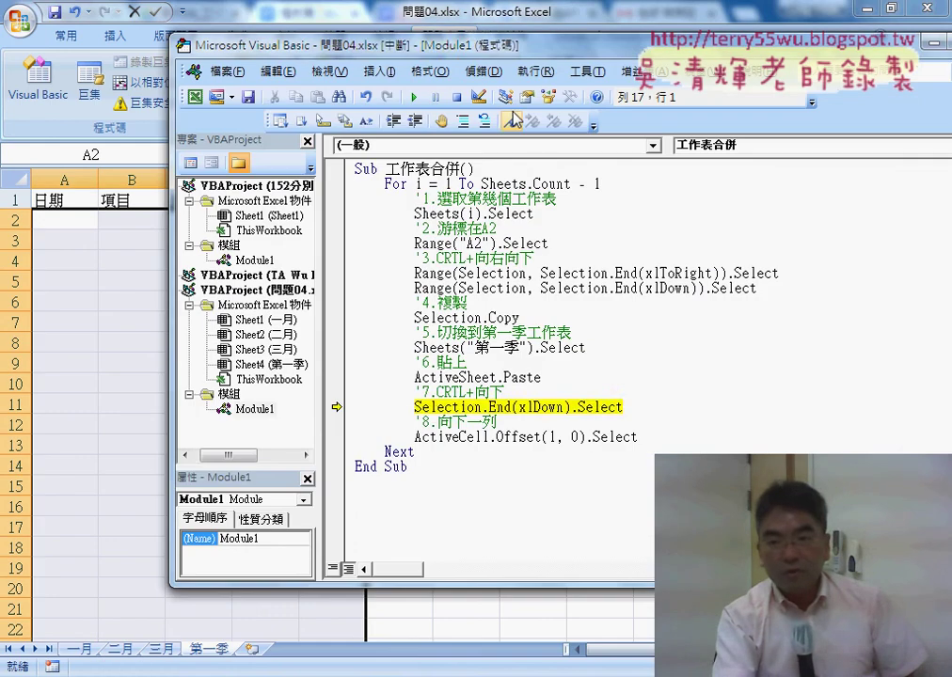
# - Stop the run and copy Sheets(i).Select onto a new indented line above the For loop
pyautogui.click(456, 97)
pyautogui.click(562, 166)
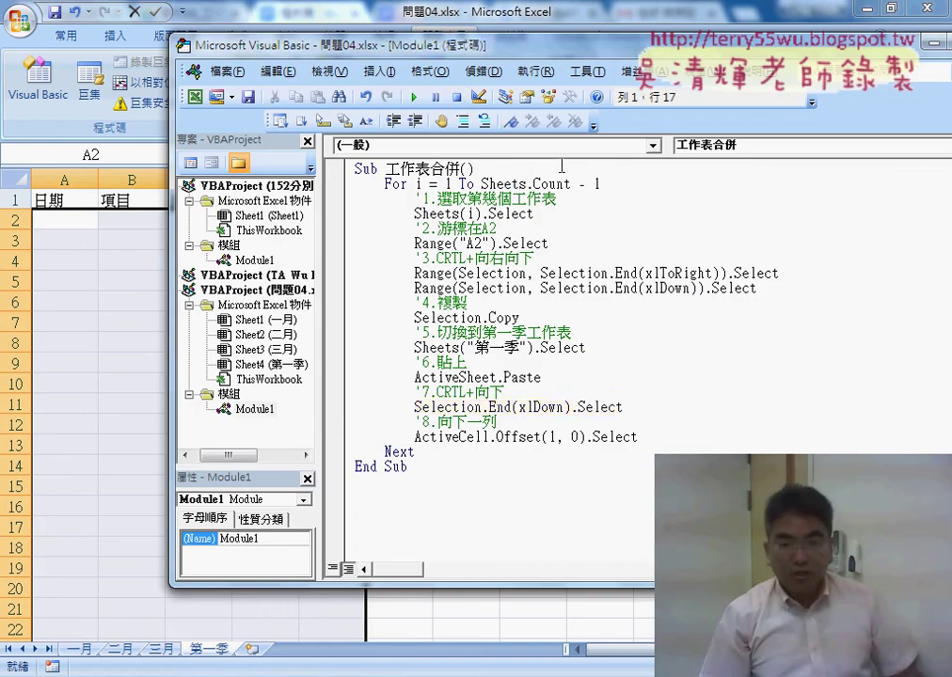
pyautogui.press('Return')
pyautogui.press('Return')
pyautogui.press('Up')
pyautogui.press('Tab')
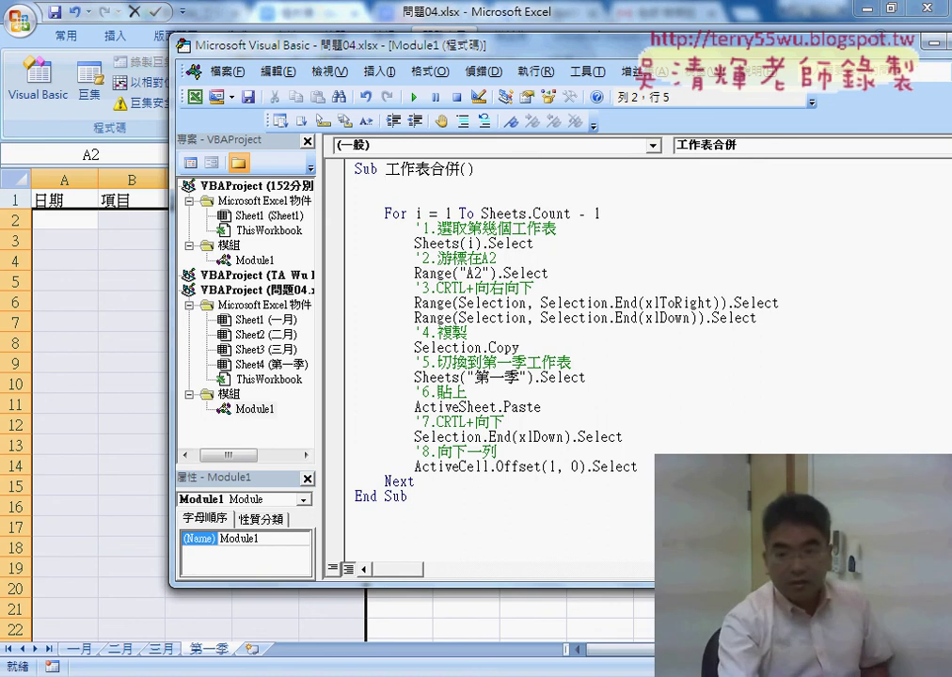
pyautogui.moveTo(547, 241); pyautogui.dragTo(445, 243)
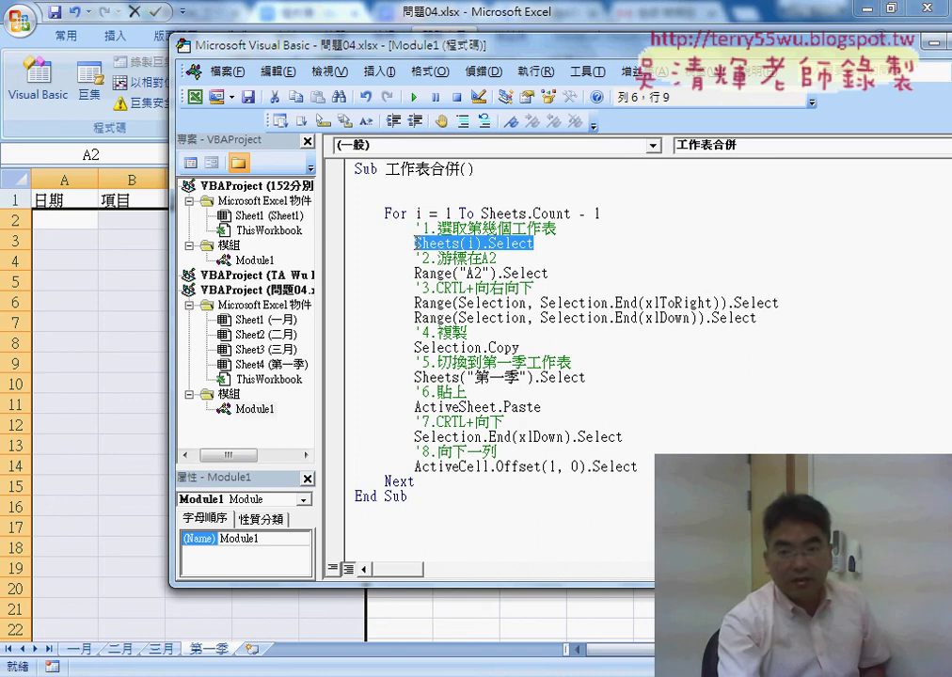
pyautogui.hotkey('ctrl', 'c')
pyautogui.click(536, 185)
pyautogui.hotkey('ctrl', 'v')
# - Change the copied statement to Sheets("第一季").Select
pyautogui.doubleClick(440, 185)
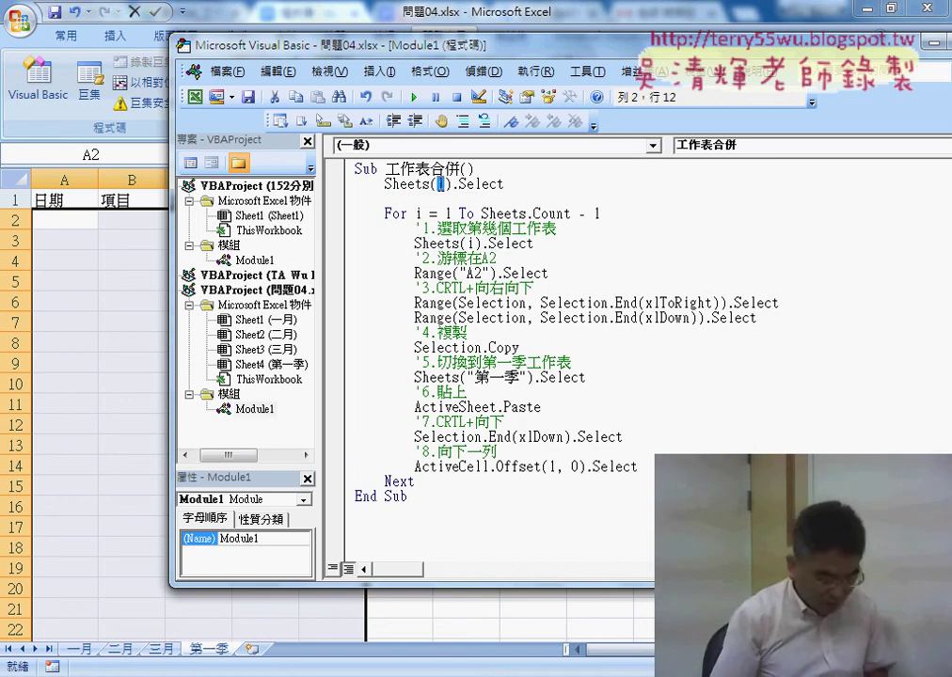
pyautogui.write('""')
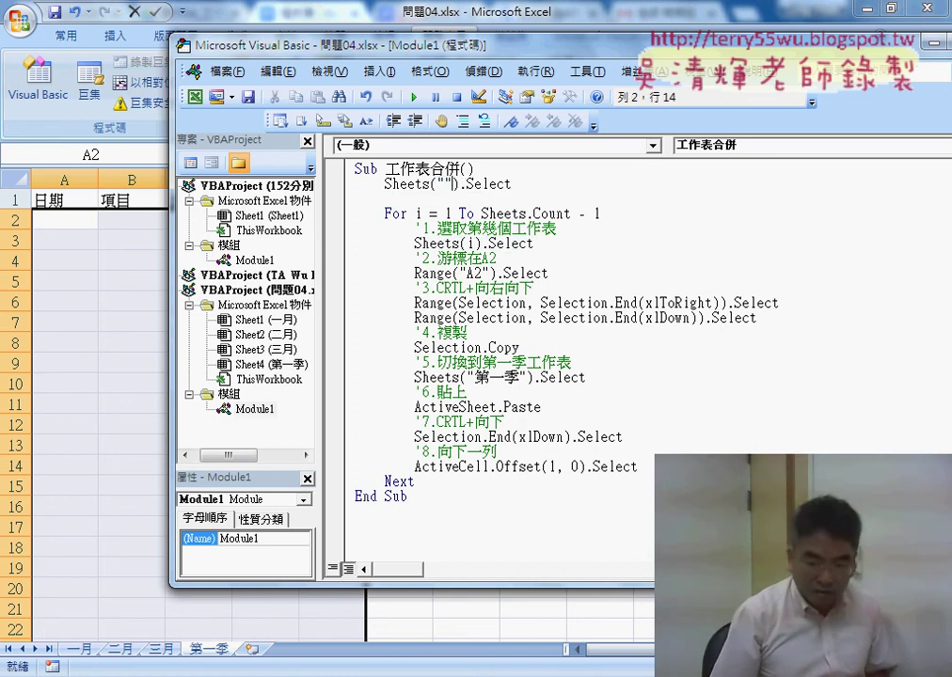
pyautogui.press('Left')
pyautogui.write('第')
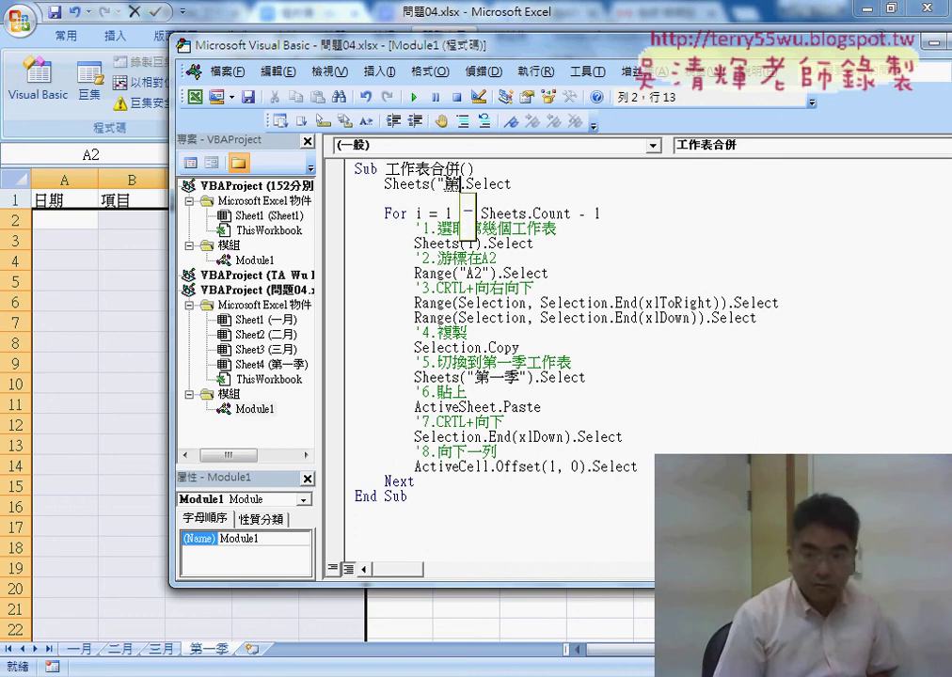
pyautogui.write('一季')
pyautogui.press('Return')
pyautogui.press('Down')
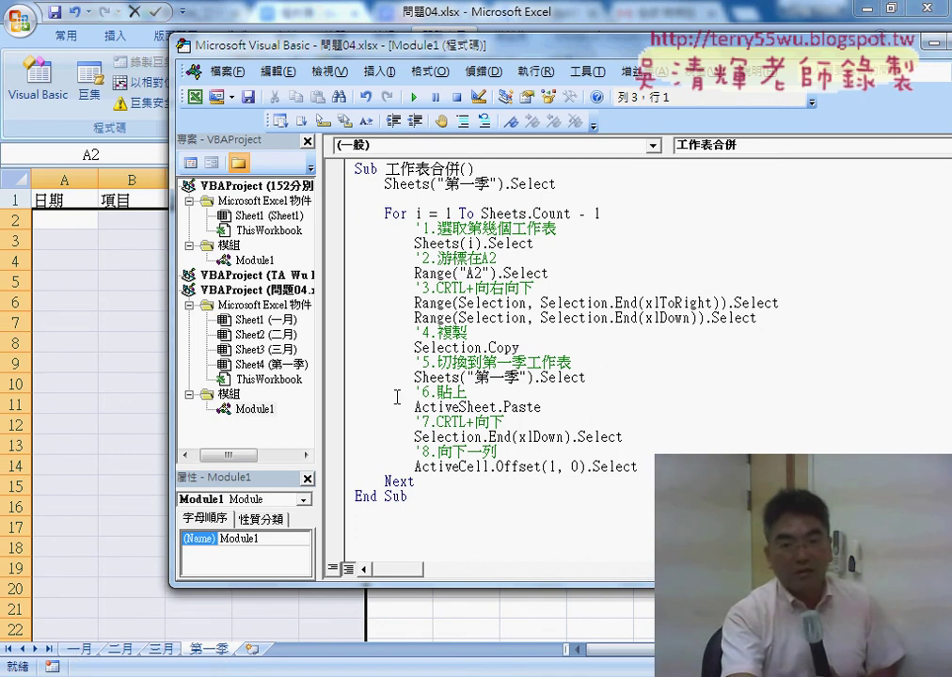
# - Add Range("A2").Select below it and start stepping the macro from its first statement
pyautogui.click(584, 185)
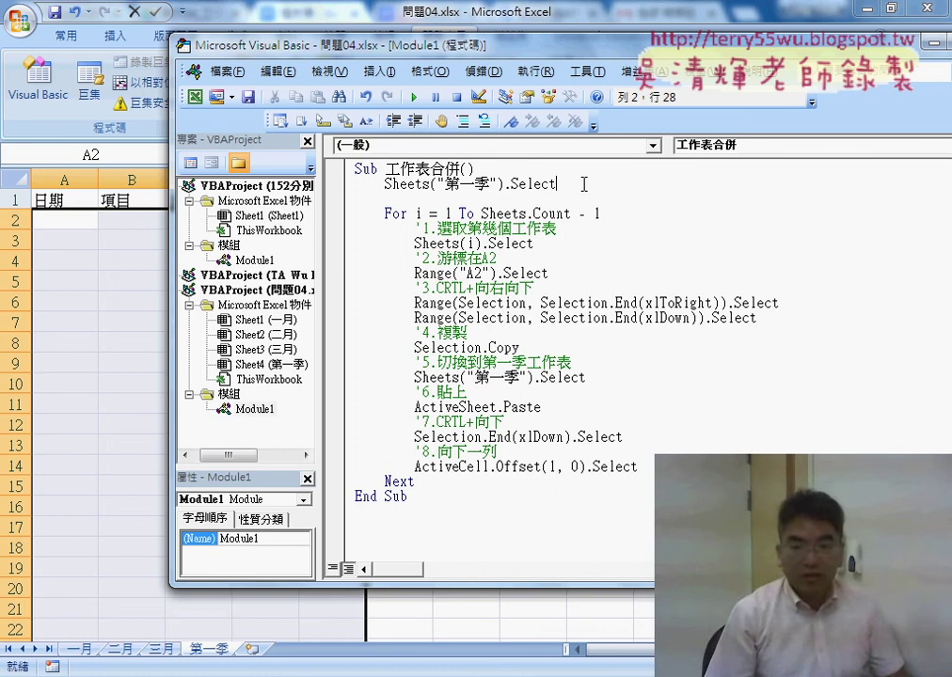
pyautogui.press('Return')
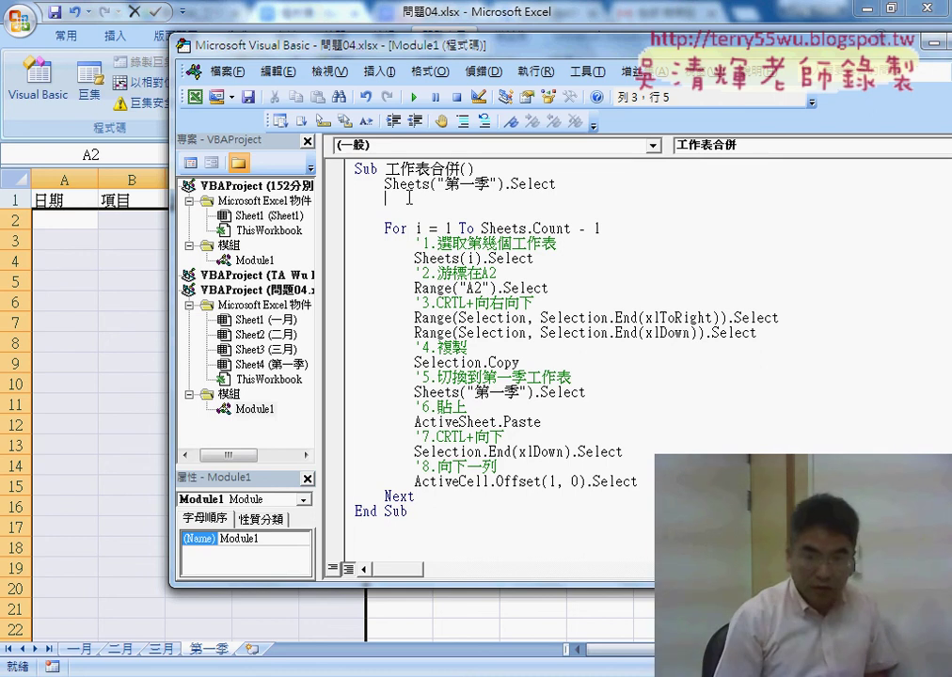
pyautogui.write('ran')
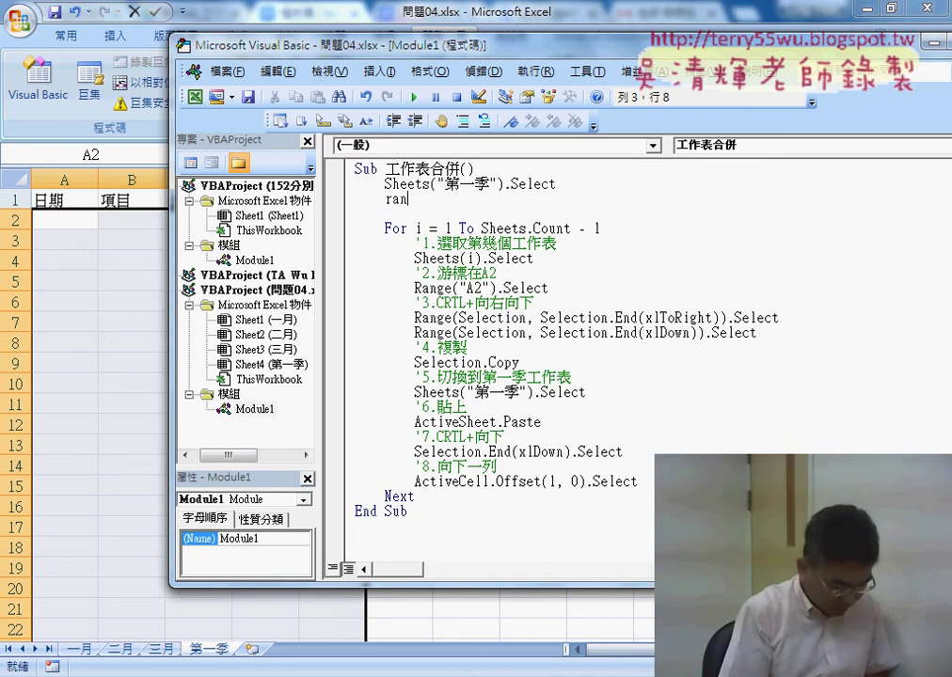
pyautogui.write('ge("A')
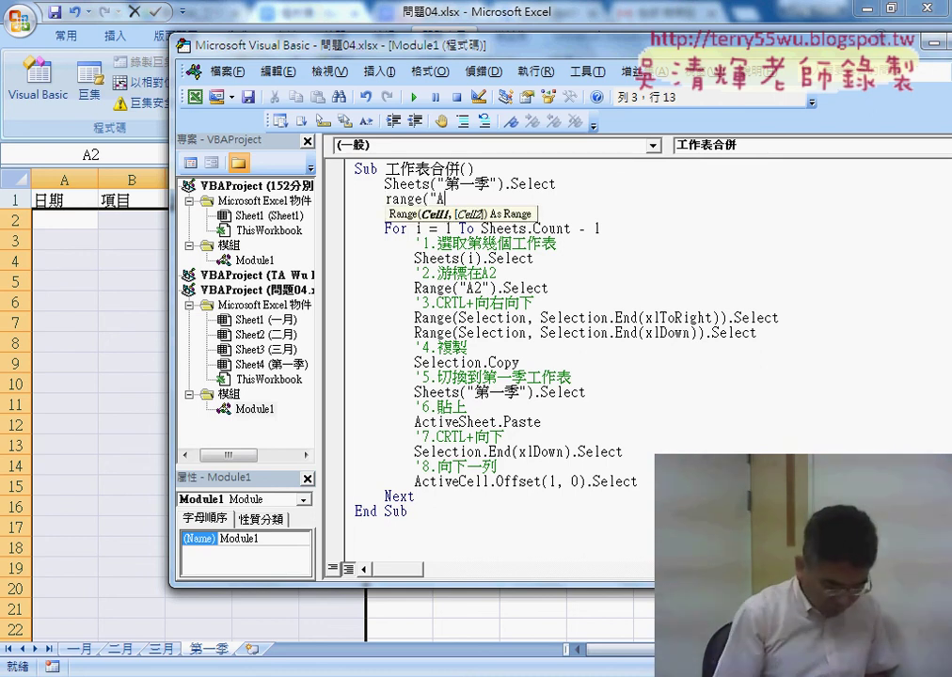
pyautogui.write('2").')
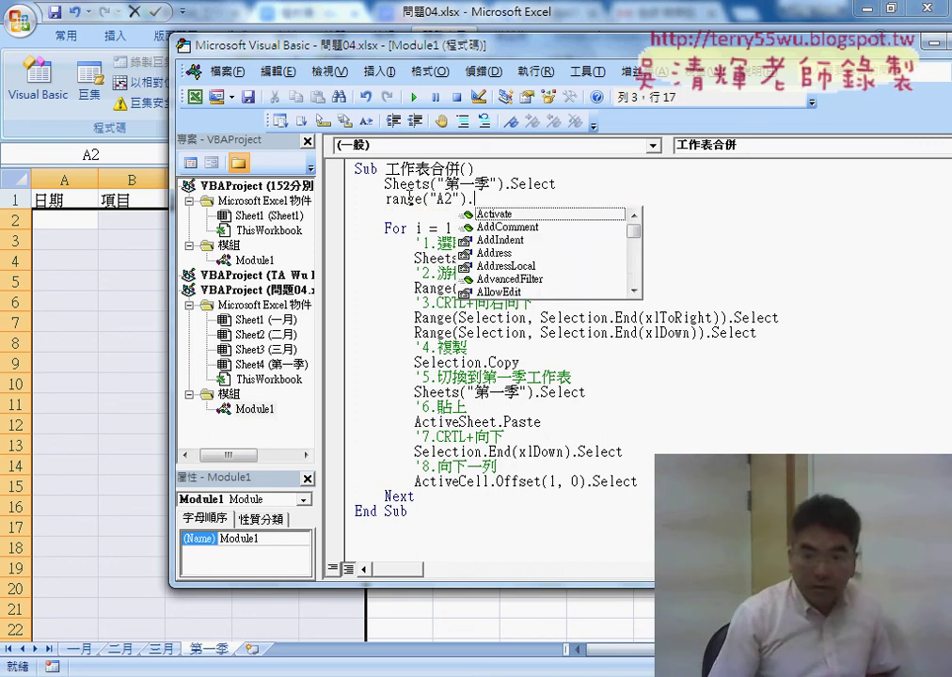
pyautogui.write('select')
pyautogui.click(353, 213)
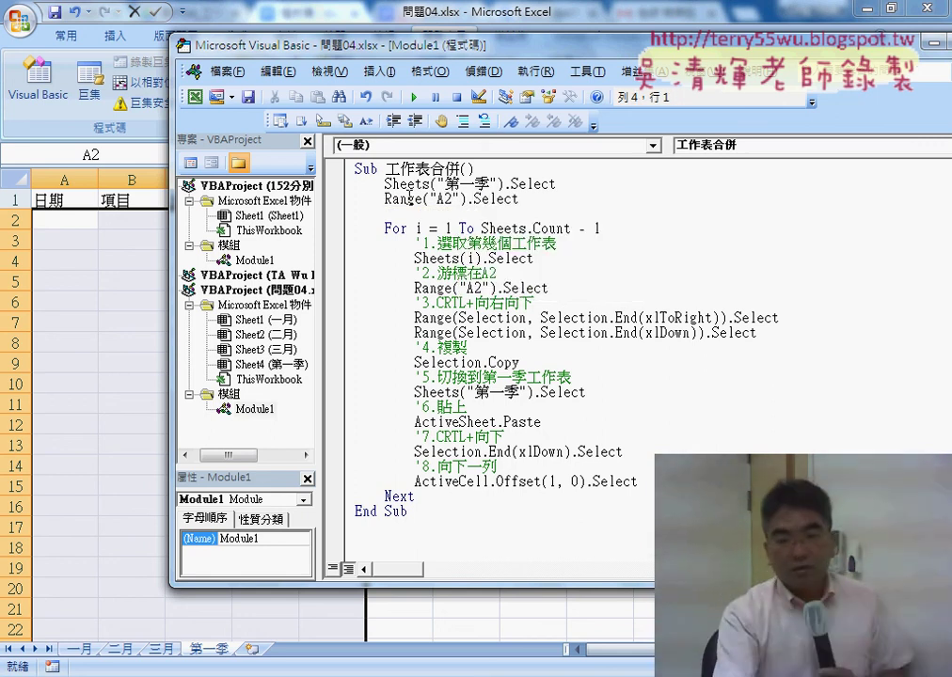
pyautogui.click(415, 185)
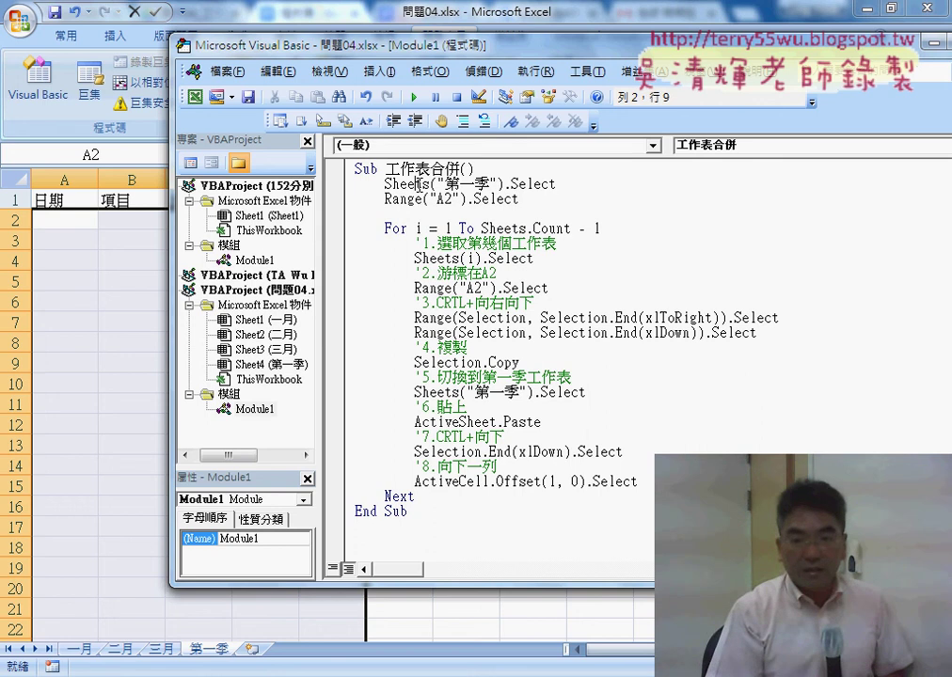
pyautogui.press('F8')
pyautogui.press('F8')
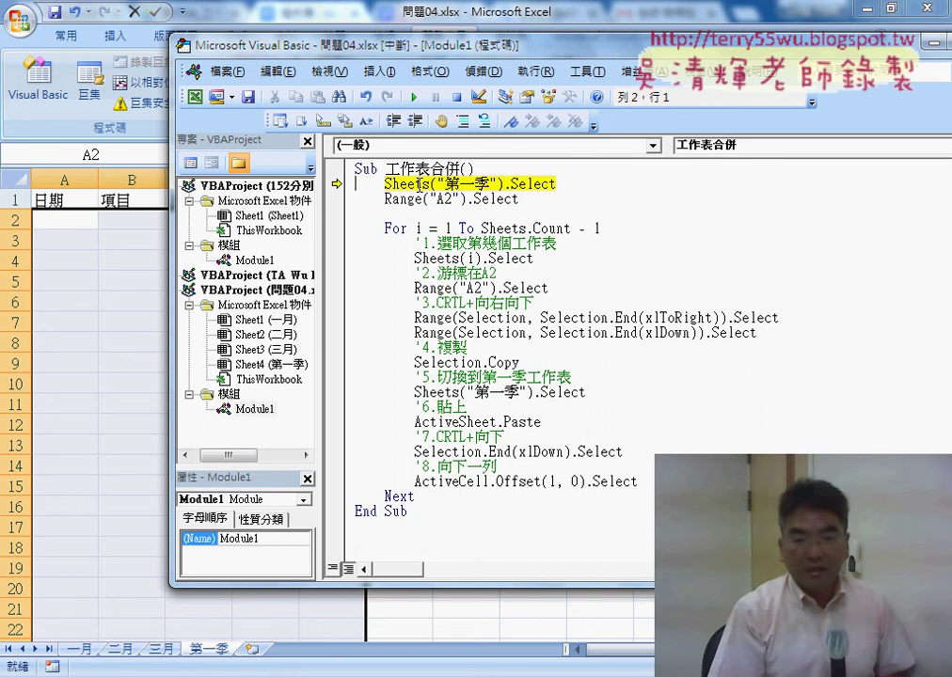
# - Step through the first loop pass, pasting the first month's data into 第一季 and moving to A32
pyautogui.press('F8')
pyautogui.press('F8')
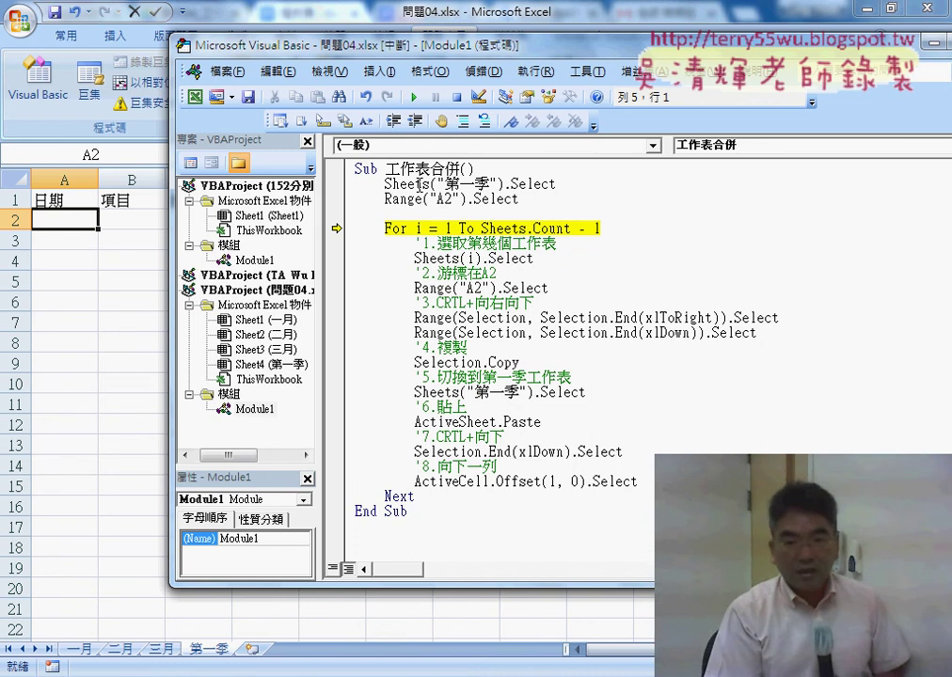
pyautogui.press('F8')
pyautogui.press('F8')
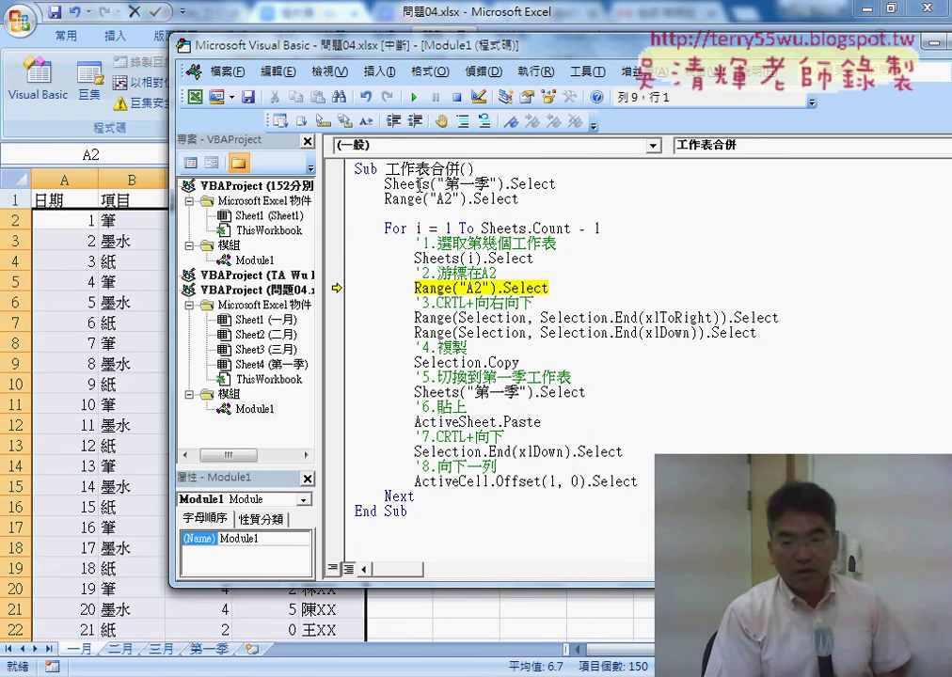
pyautogui.press('F8')
pyautogui.press('F8')
pyautogui.press('F8')
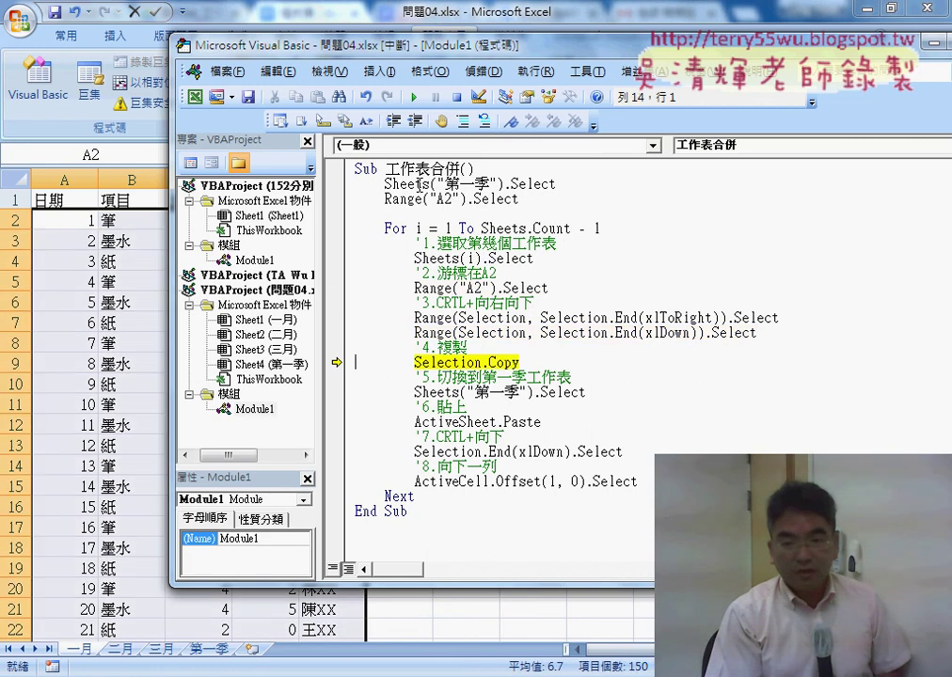
pyautogui.press('F8')
pyautogui.press('F8')
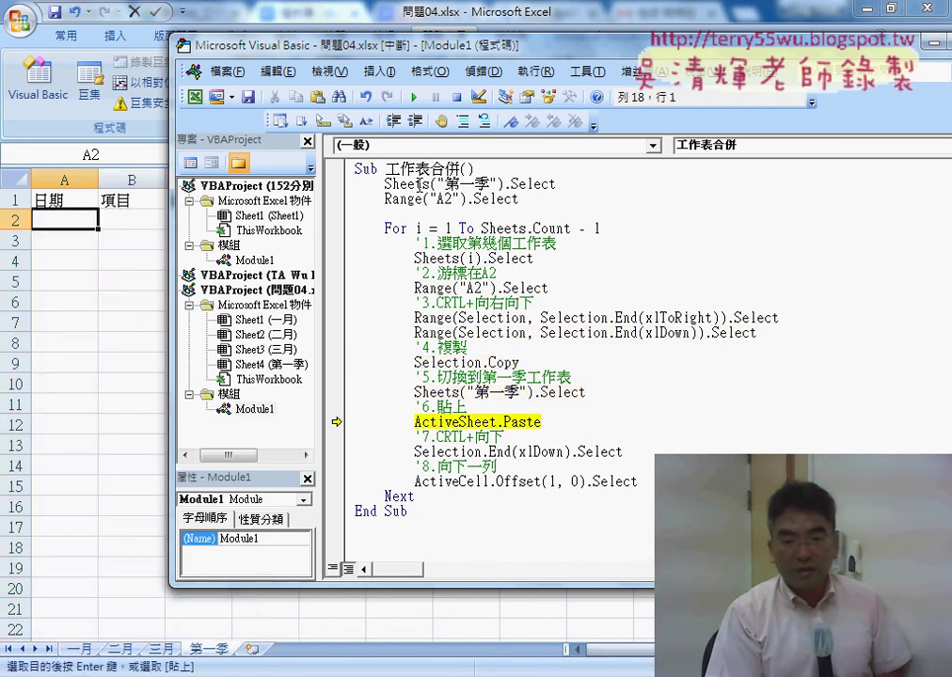
pyautogui.press('F8')
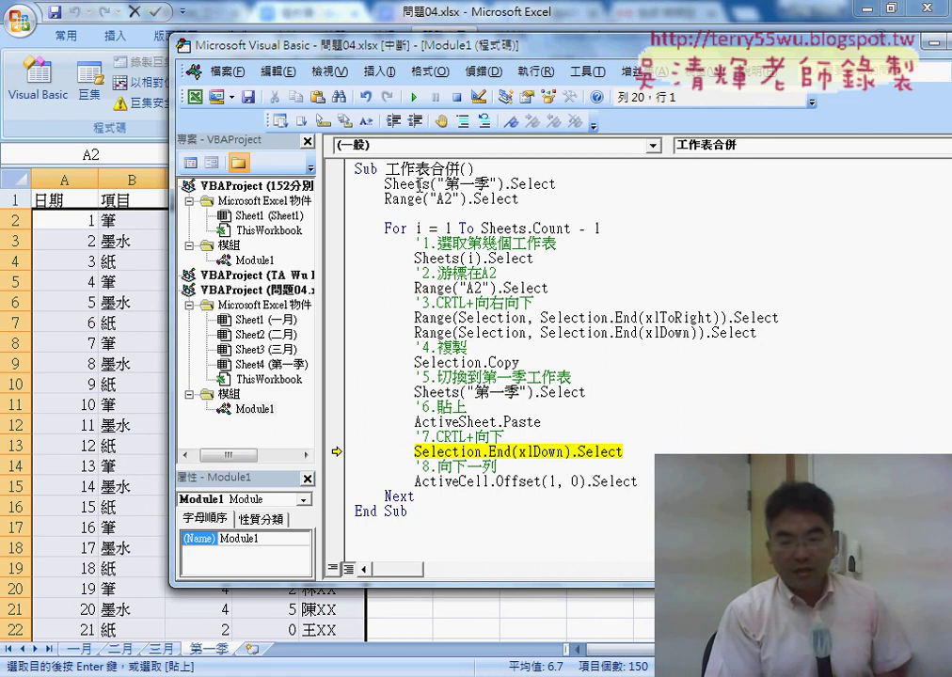
pyautogui.press('F8')
pyautogui.press('F8')
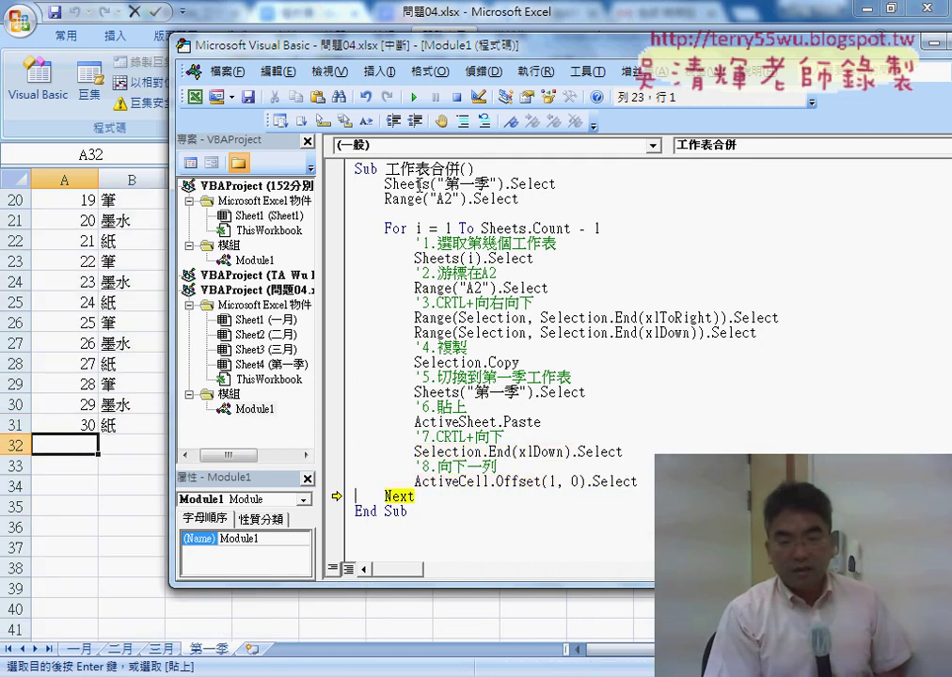
pyautogui.press('F8')
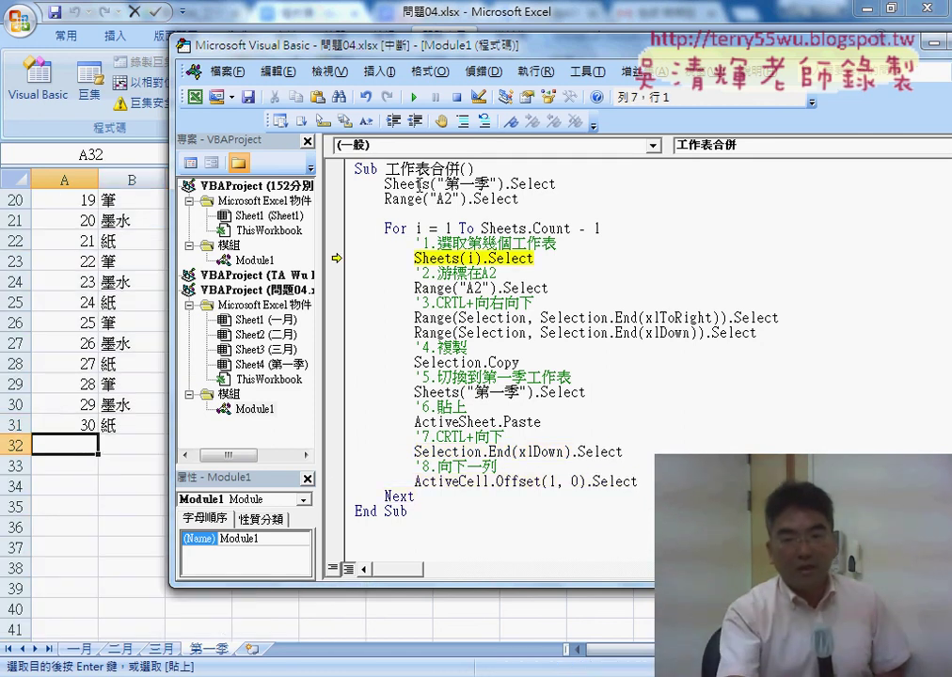
pyautogui.moveTo(419, 229)
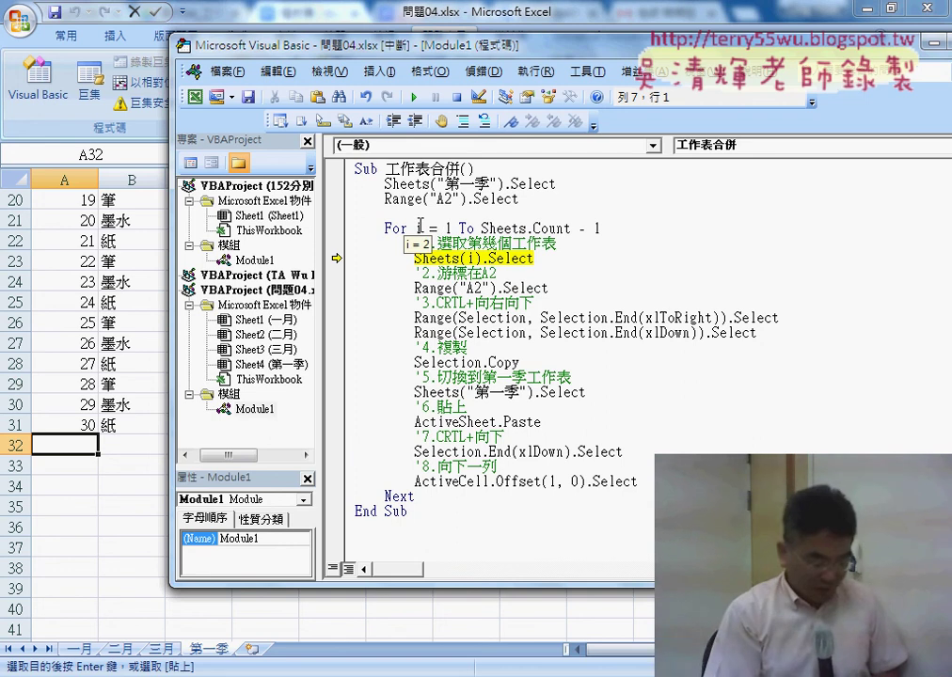
# - Step the 二月 and 三月 passes down to A92, then add a blank line after Next
pyautogui.press('F8')
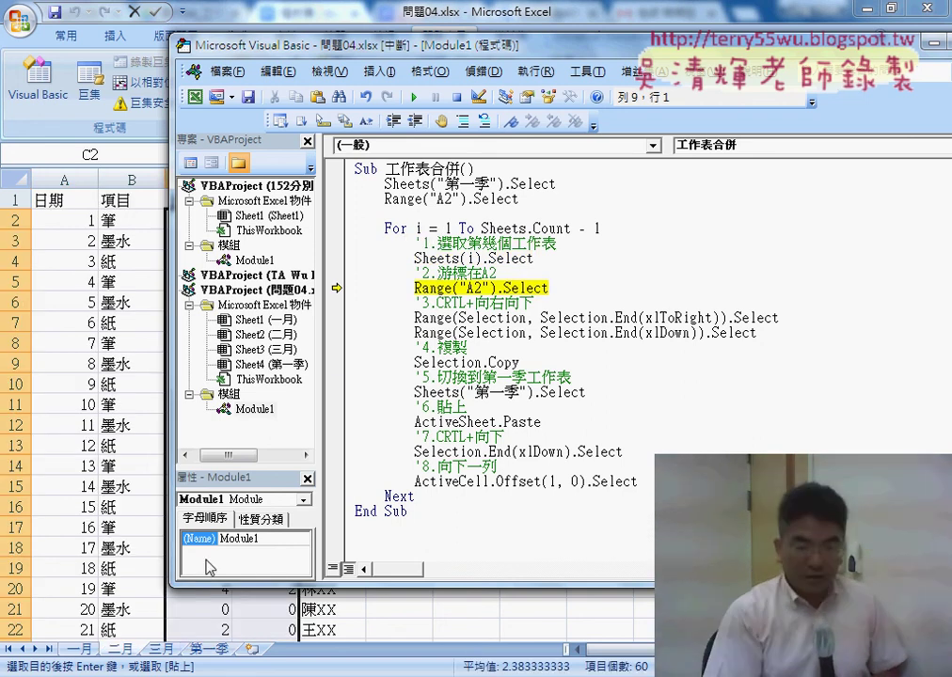
pyautogui.press('F8')
pyautogui.press('F8')
pyautogui.press('F8')
pyautogui.press('F8')
pyautogui.press('F8')
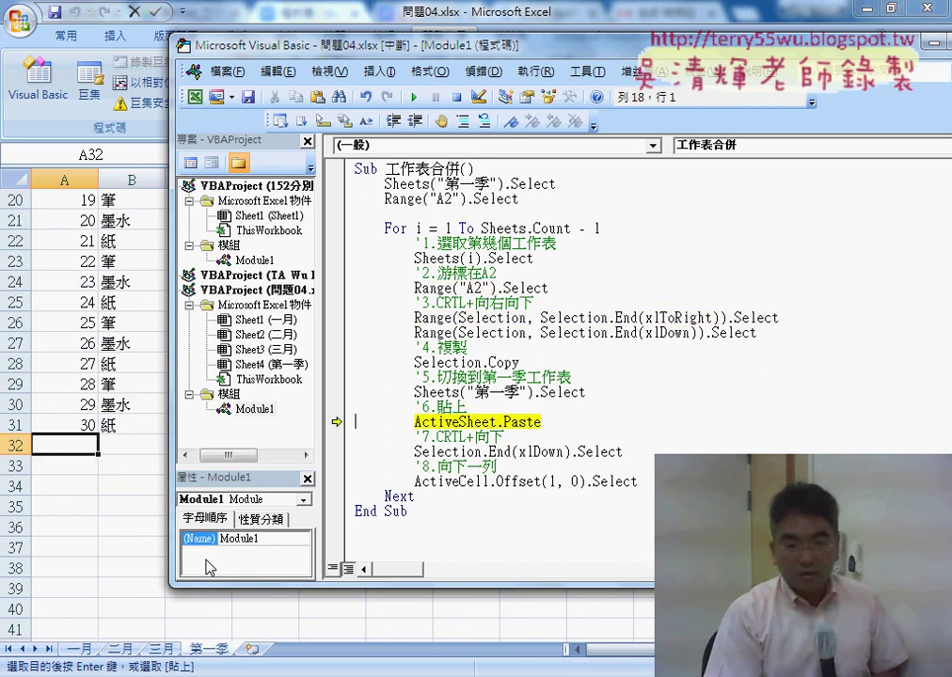
pyautogui.press('F8')
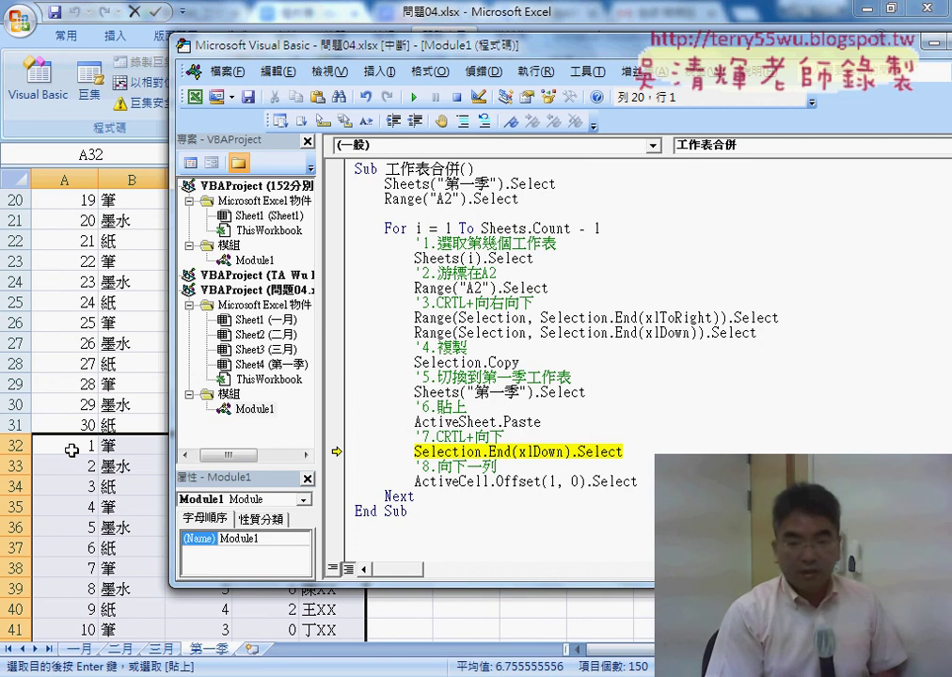
pyautogui.press('F8')
pyautogui.press('F8')
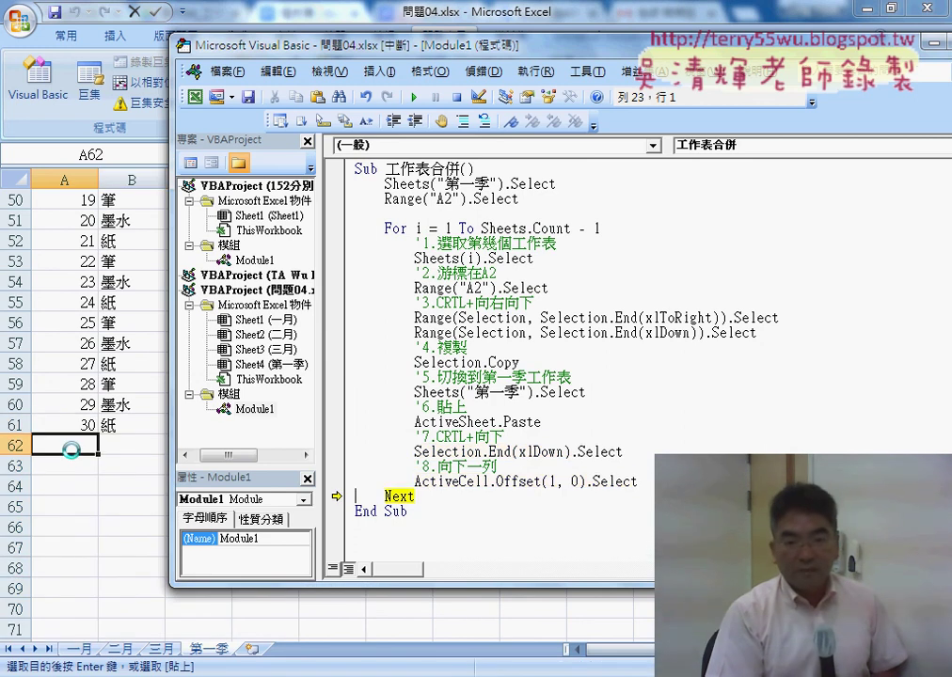
pyautogui.press('F8')
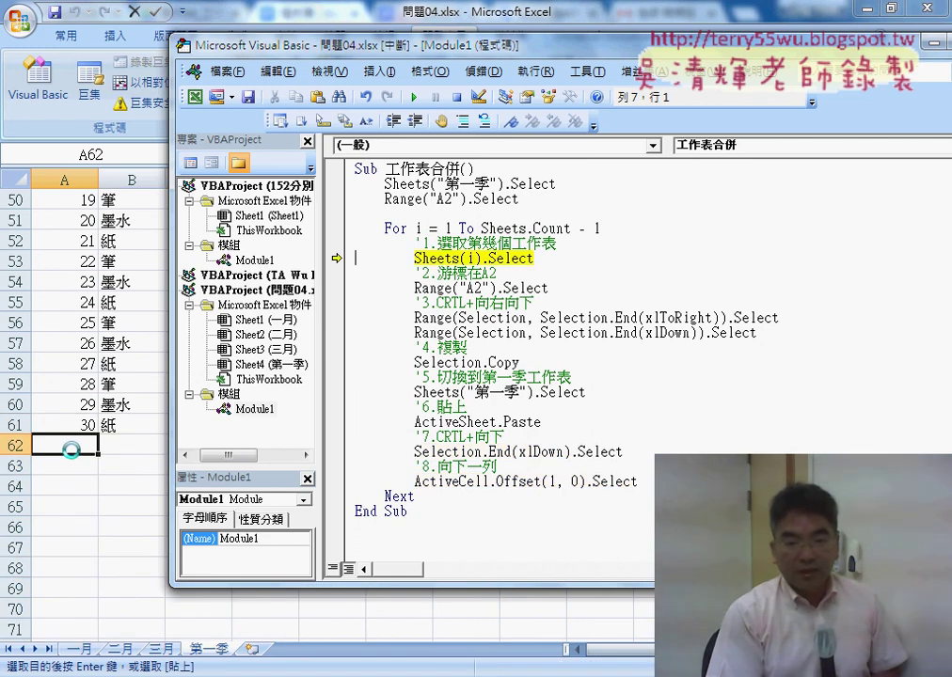
pyautogui.press('F8')
pyautogui.press('F8')
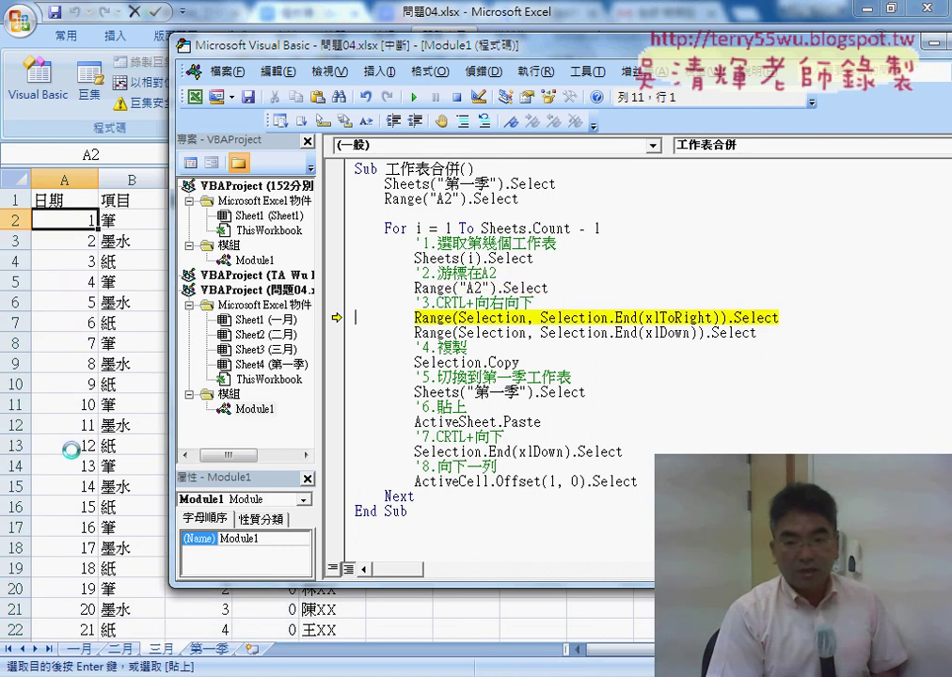
pyautogui.press('F8')
pyautogui.press('F8')
pyautogui.press('F8')
pyautogui.press('F8')
pyautogui.press('F8')
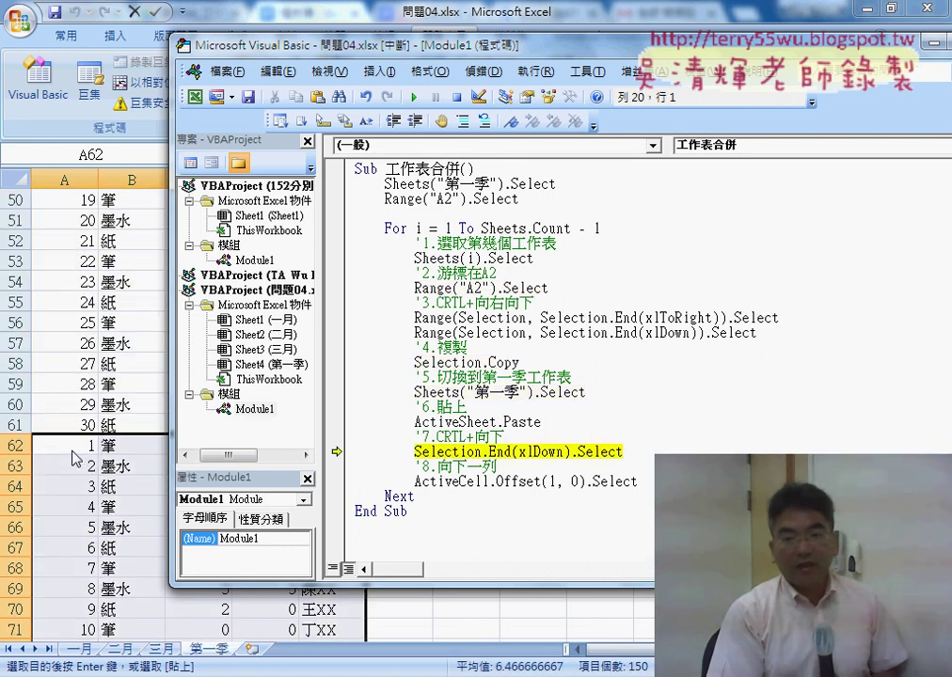
pyautogui.press('F8')
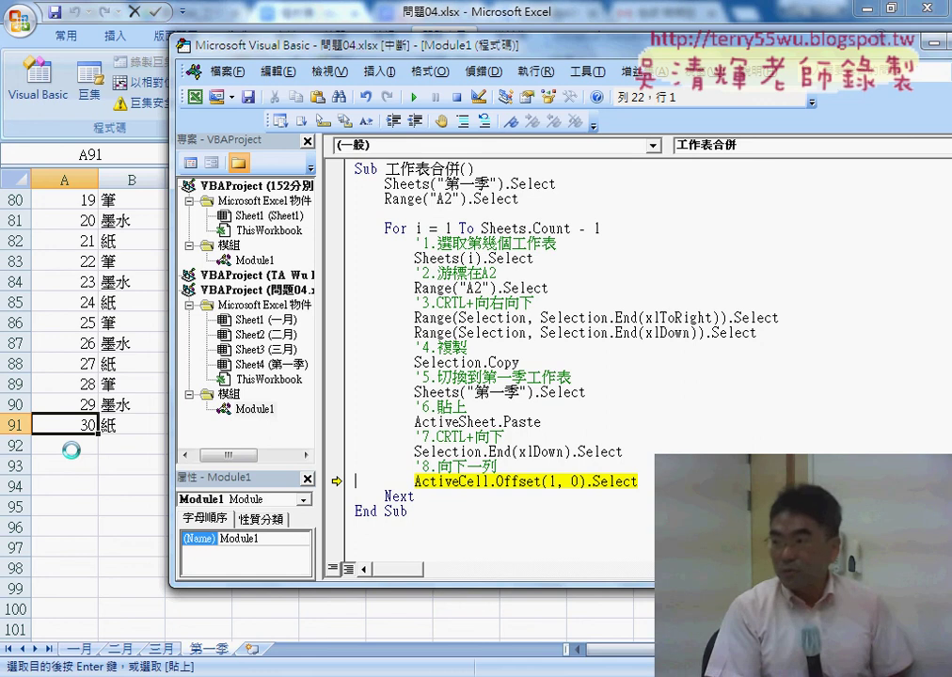
pyautogui.press('F8')
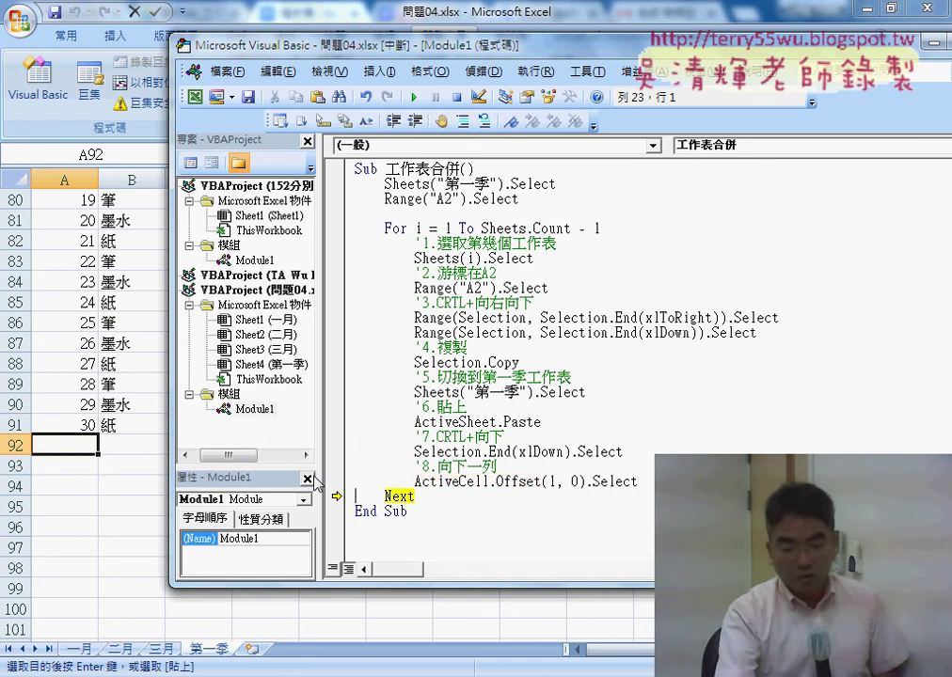
pyautogui.click(435, 502)
pyautogui.press('Return')
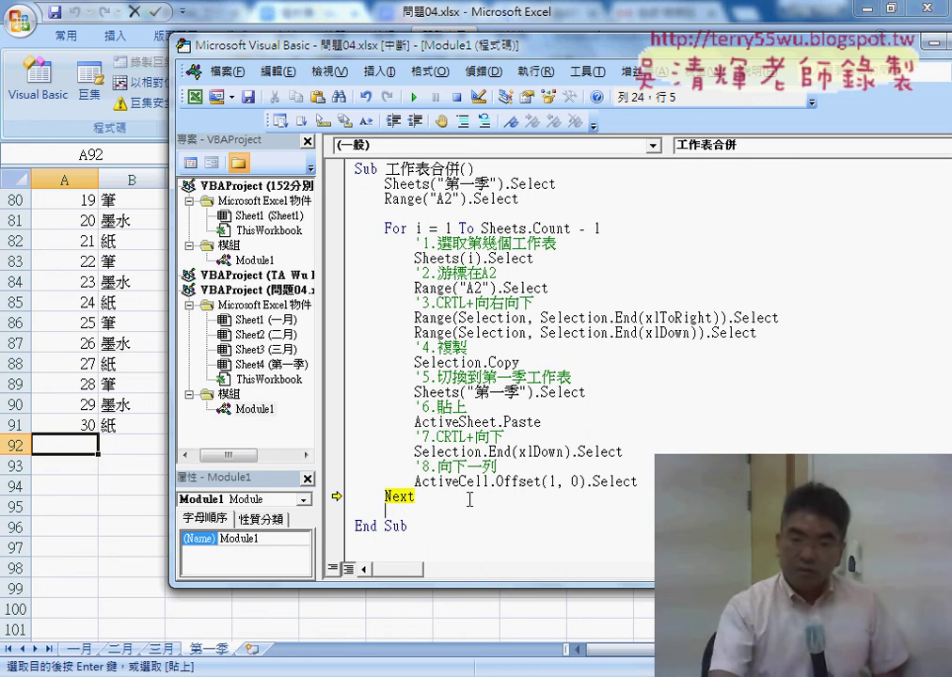
pyautogui.click(73, 447)
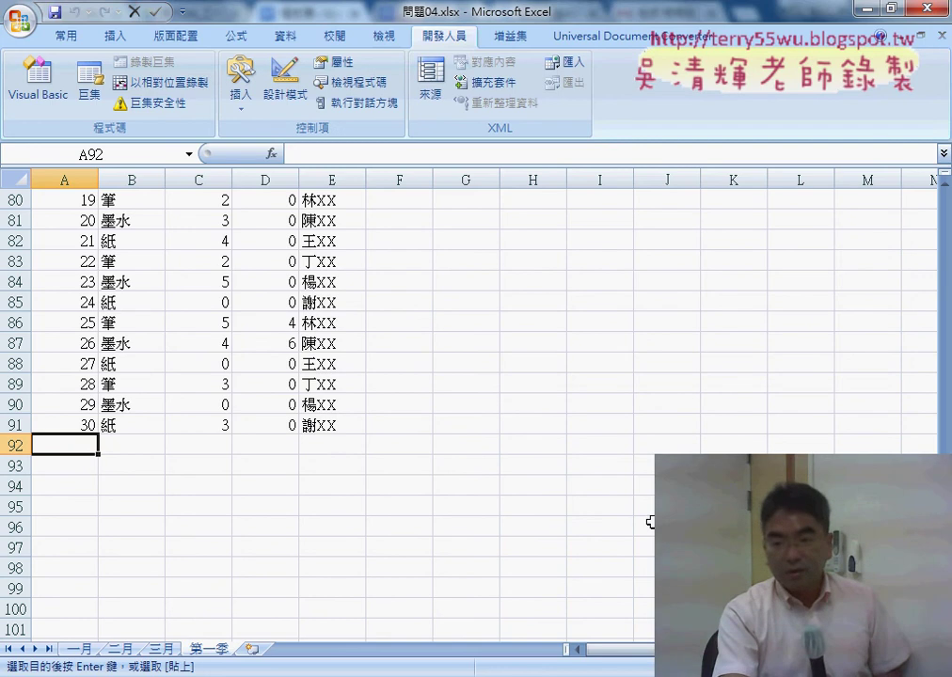
pyautogui.moveTo(944, 442); pyautogui.dragTo(941, 216)
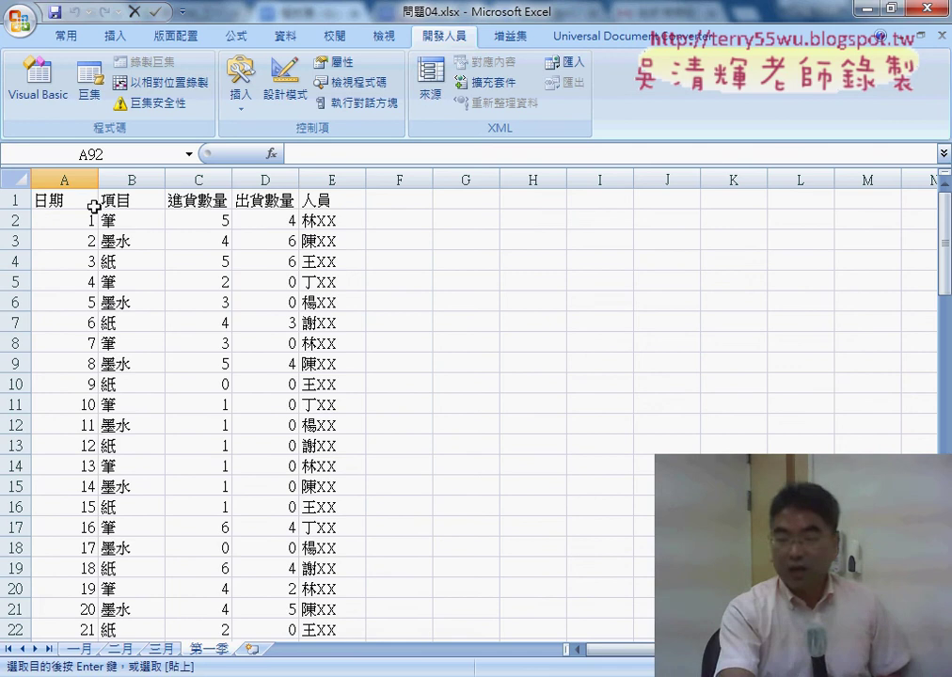
pyautogui.click(71, 201)
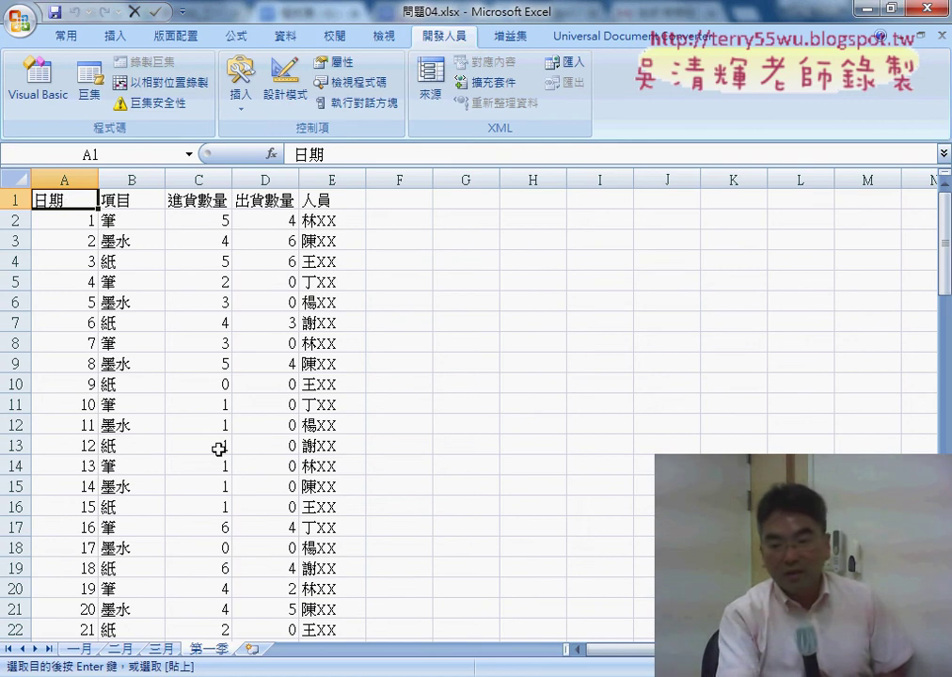
pyautogui.click(611, 521)
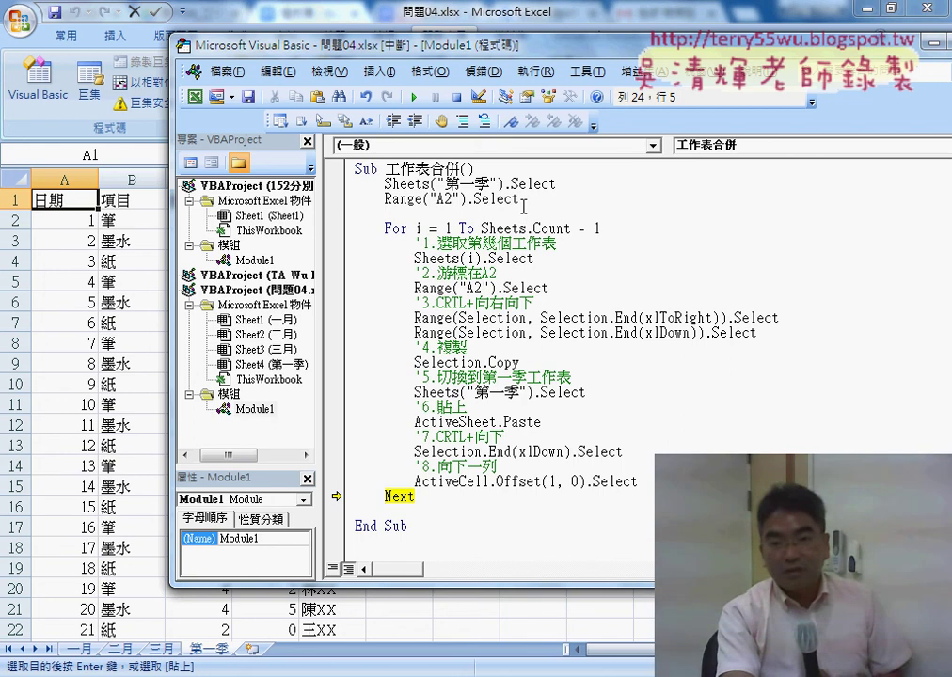
# - Add Range("A1").Select after Next by copying the A2 line and changing 2 to 1
pyautogui.moveTo(521, 199)
pyautogui.mouseDown()
pyautogui.moveTo(355, 198)
pyautogui.moveTo(382, 199)
pyautogui.mouseUp()
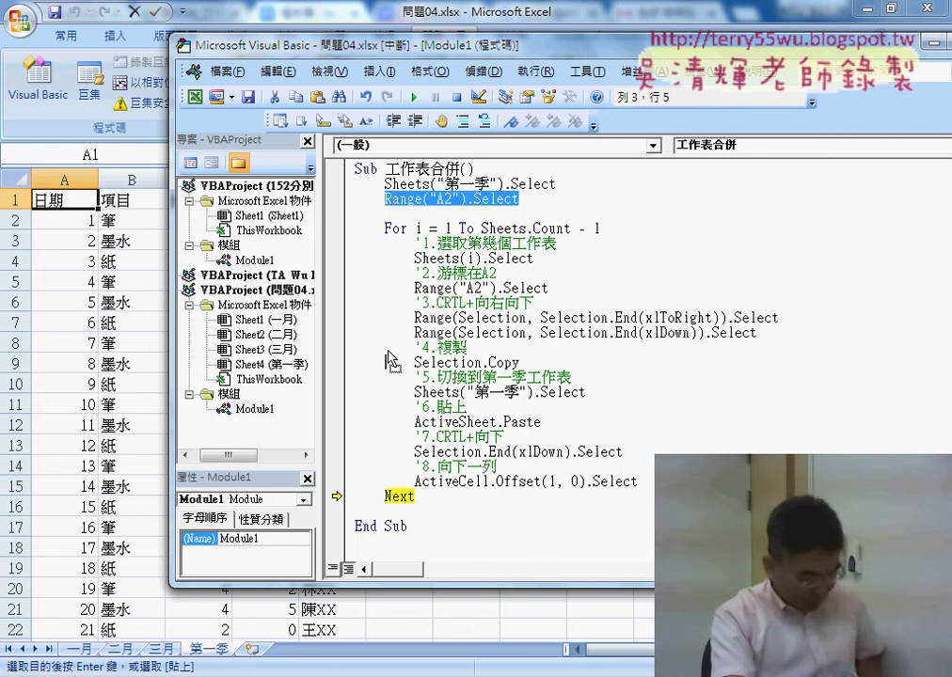
pyautogui.hotkey('ctrl', 'c')
pyautogui.click(384, 511)
pyautogui.hotkey('ctrl', 'v')
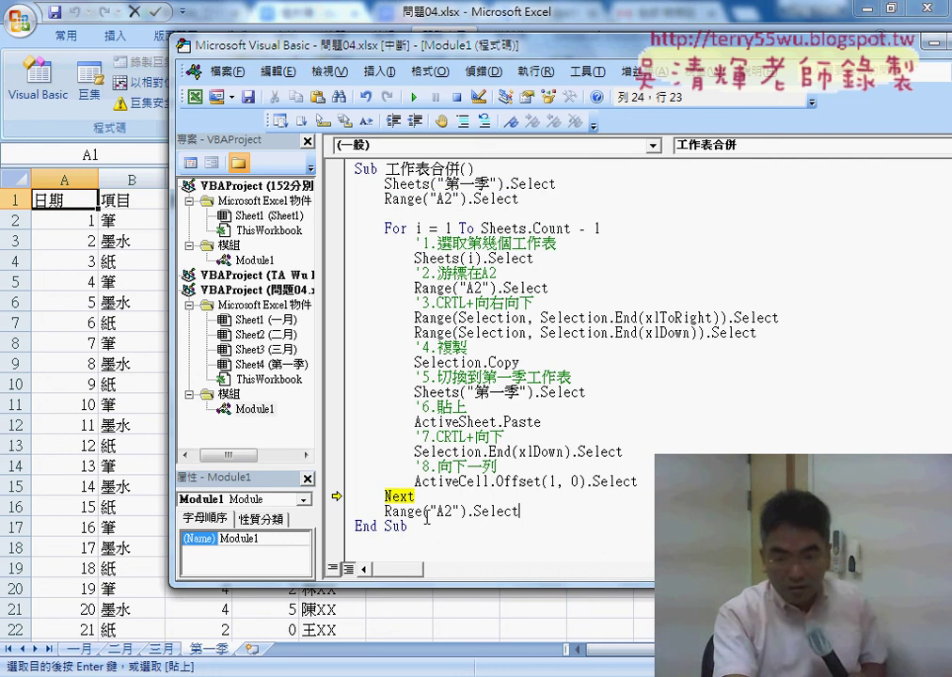
pyautogui.moveTo(452, 511); pyautogui.dragTo(445, 511)
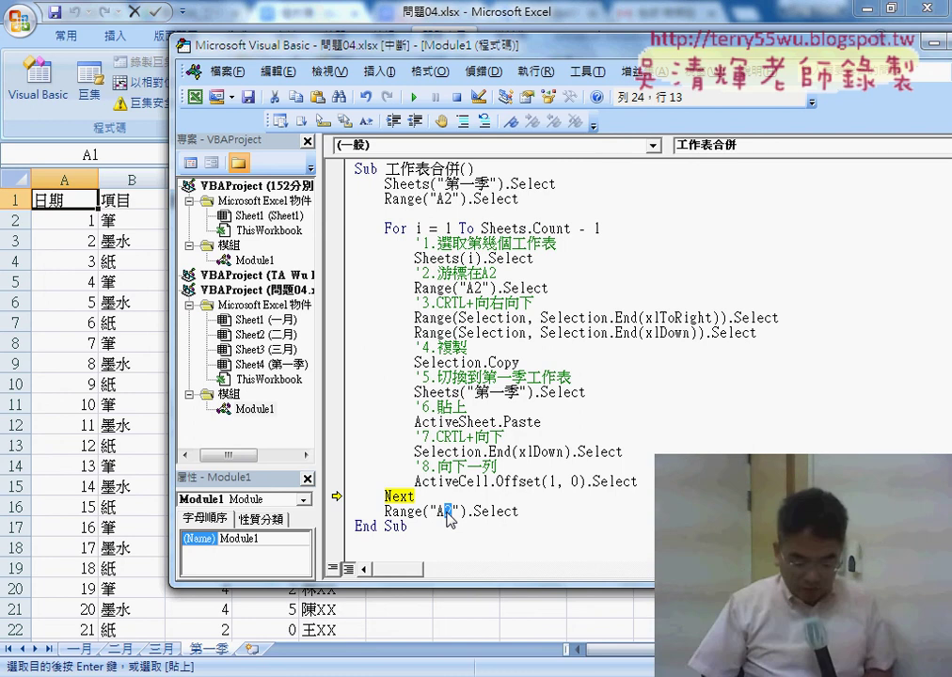
pyautogui.write('1')
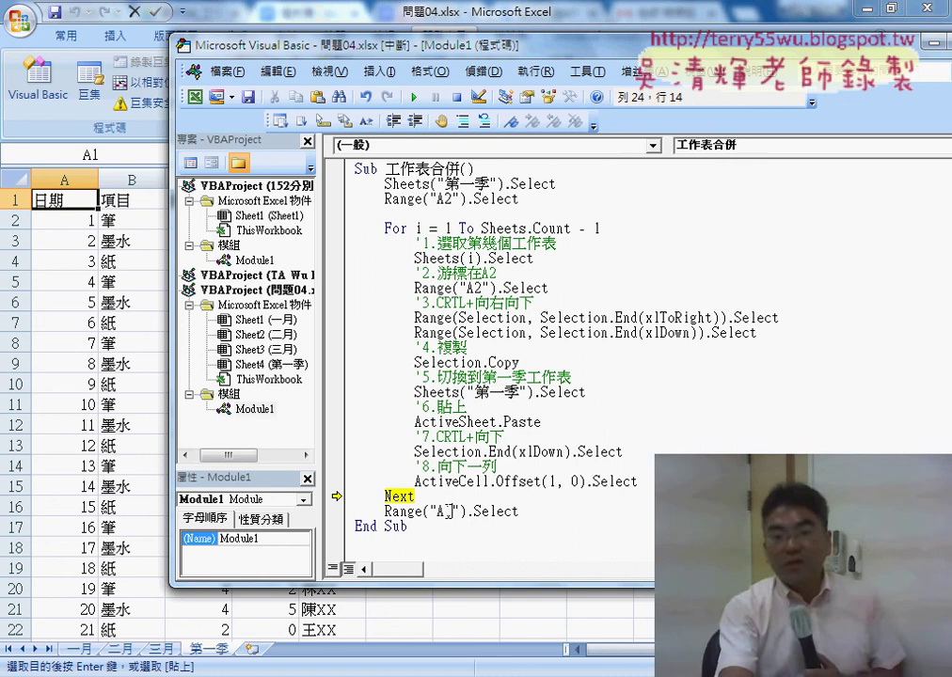
# - Step the macro out of the loop through the A1 selection to finish the run
pyautogui.click(462, 495)
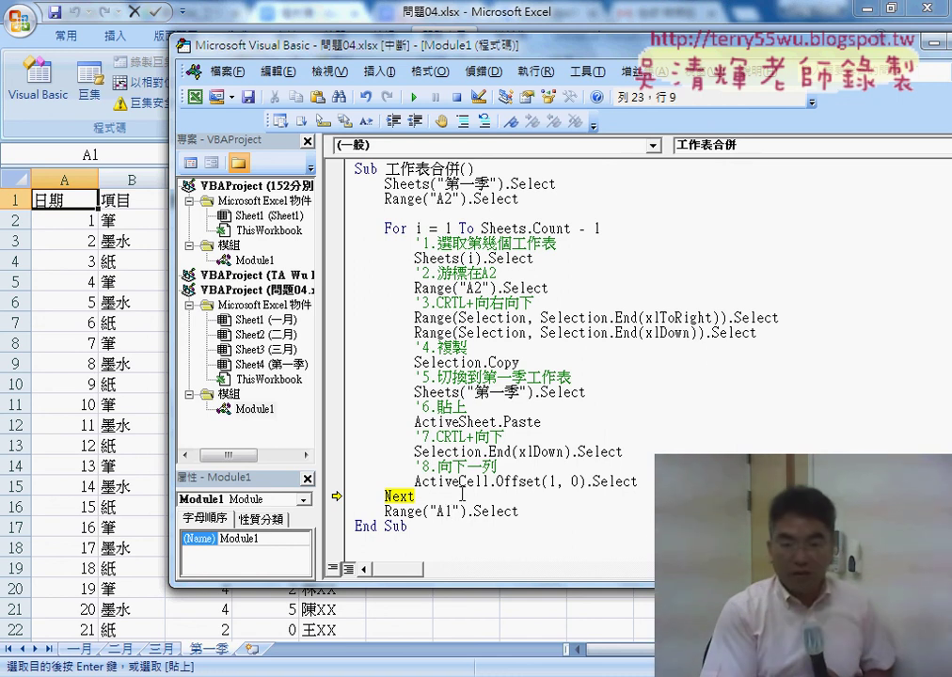
pyautogui.press('F8')
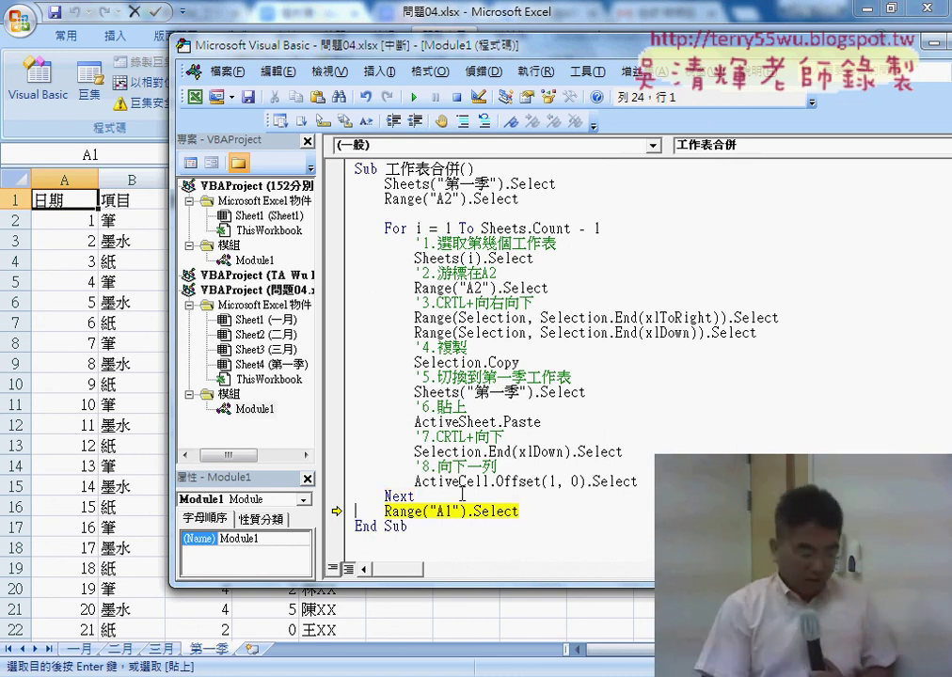
pyautogui.press('F8')
pyautogui.press('F8')
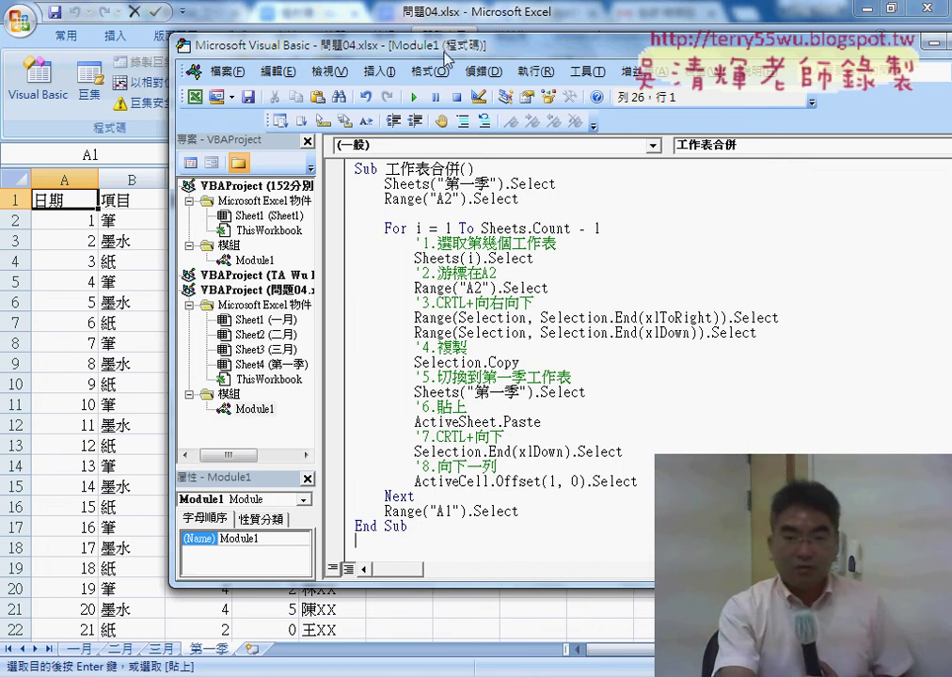
# - Copy the 清除 procedure from Module1 of the 152分別擷取長寬高 workbook
pyautogui.moveTo(313, 41); pyautogui.dragTo(495, 40)
pyautogui.moveTo(629, 56); pyautogui.dragTo(546, 46)
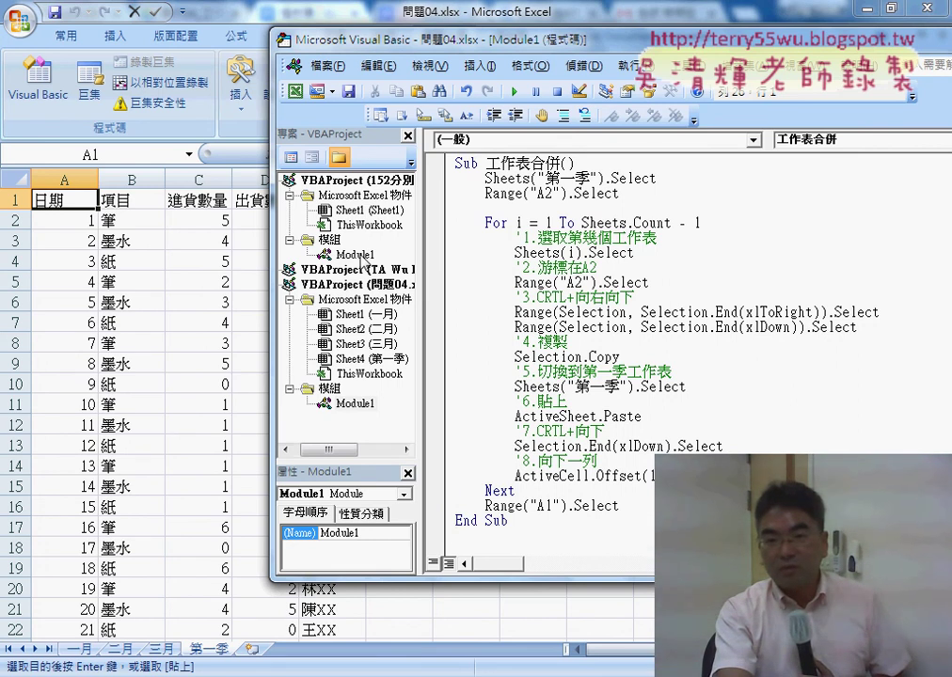
pyautogui.doubleClick(355, 254)
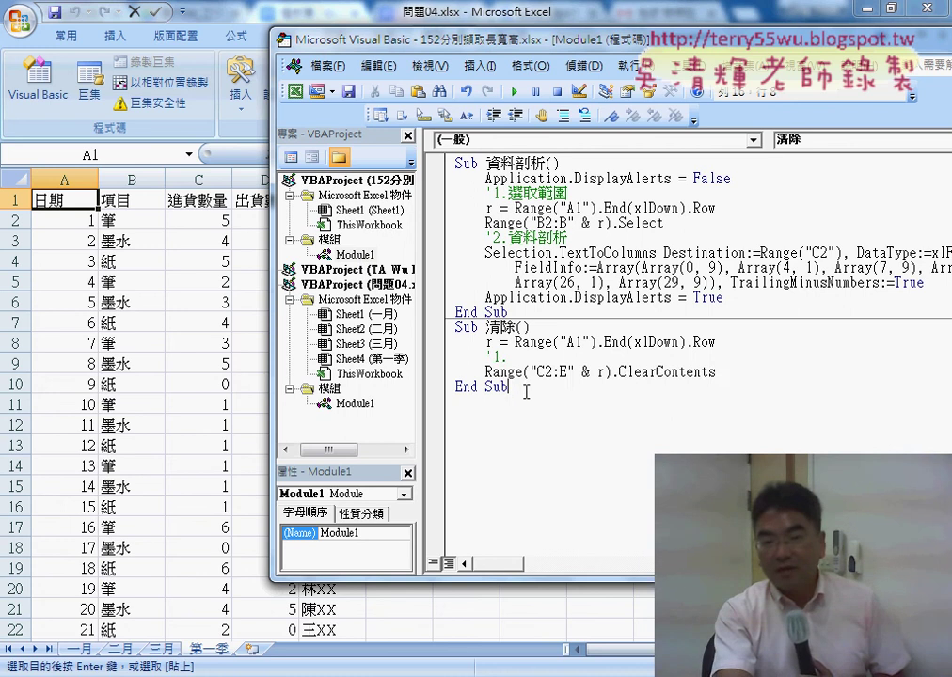
pyautogui.keyDown('shift'); pyautogui.click(447, 327); pyautogui.keyUp('shift')
pyautogui.rightClick(484, 345)
pyautogui.click(510, 398)
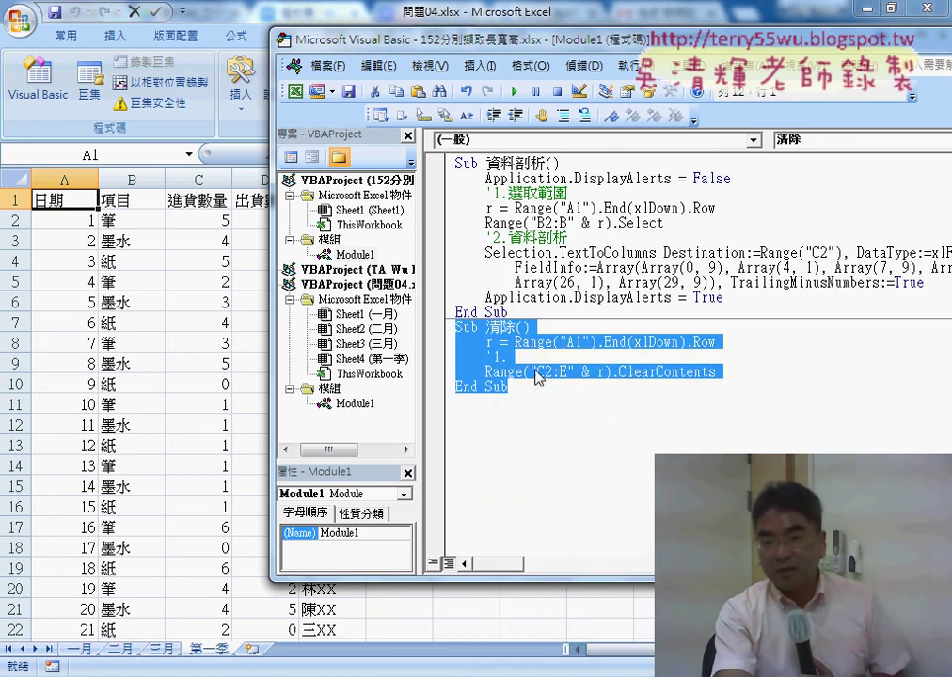
# - Paste 清除 into Module1 of 問題04.xlsx and change its range from C2:E to A2:E
pyautogui.doubleClick(356, 403)
pyautogui.rightClick(493, 547)
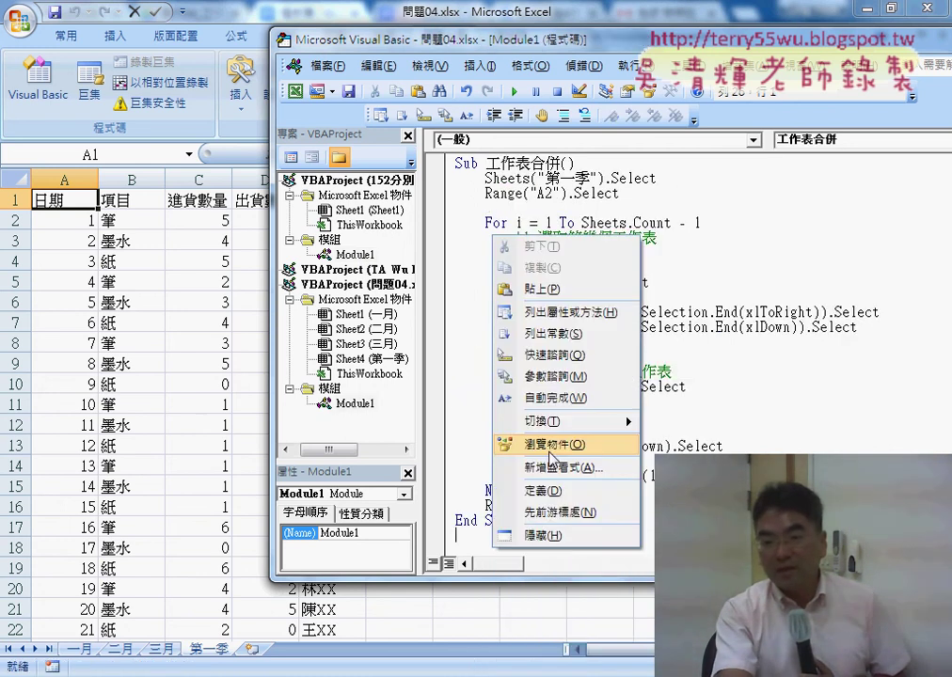
pyautogui.click(595, 345)
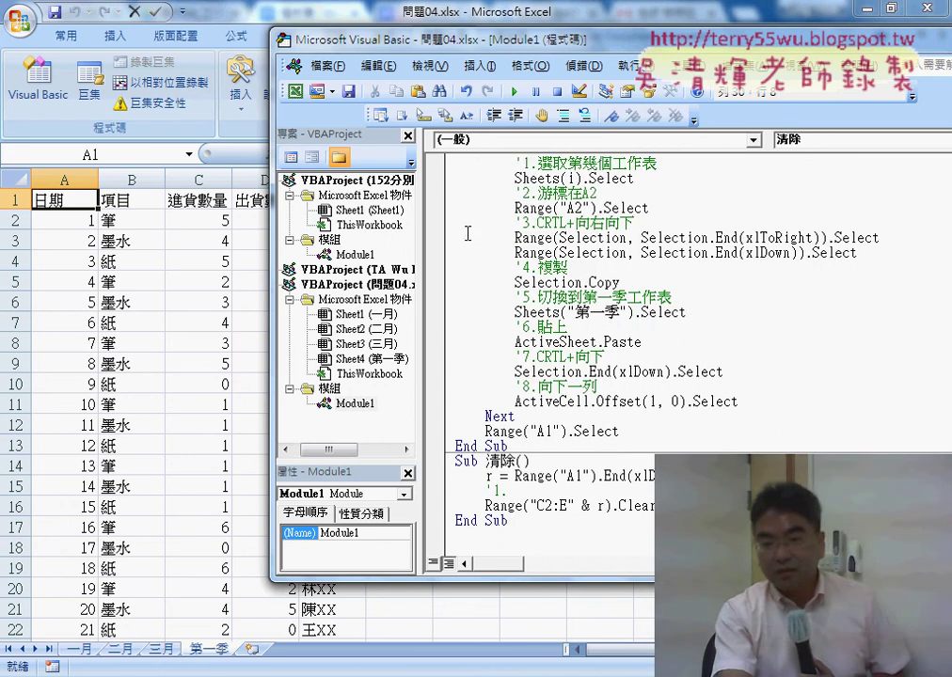
pyautogui.moveTo(545, 506); pyautogui.dragTo(537, 507)
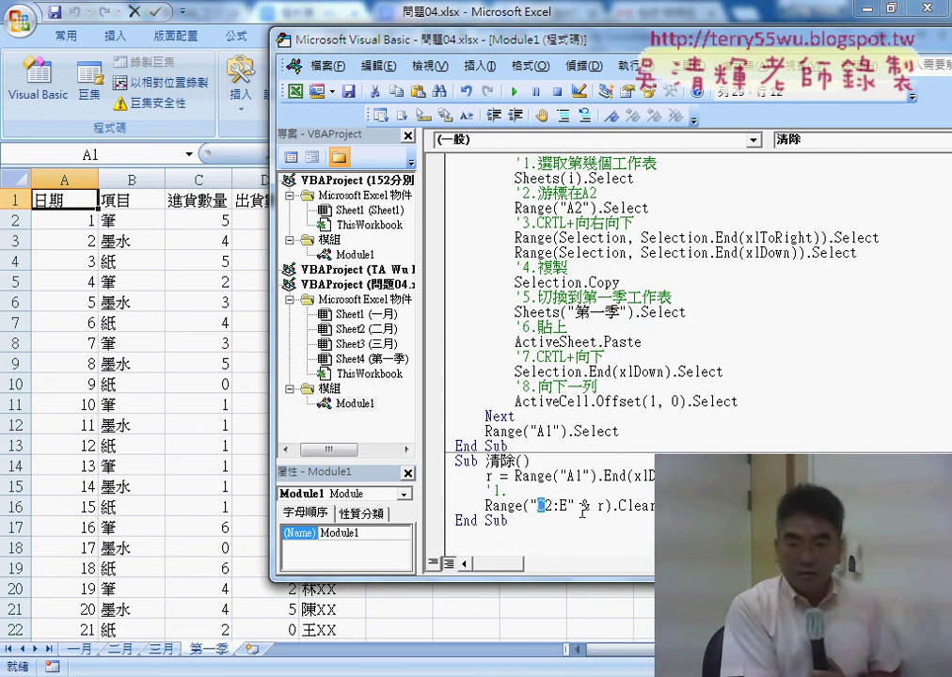
pyautogui.write('A')
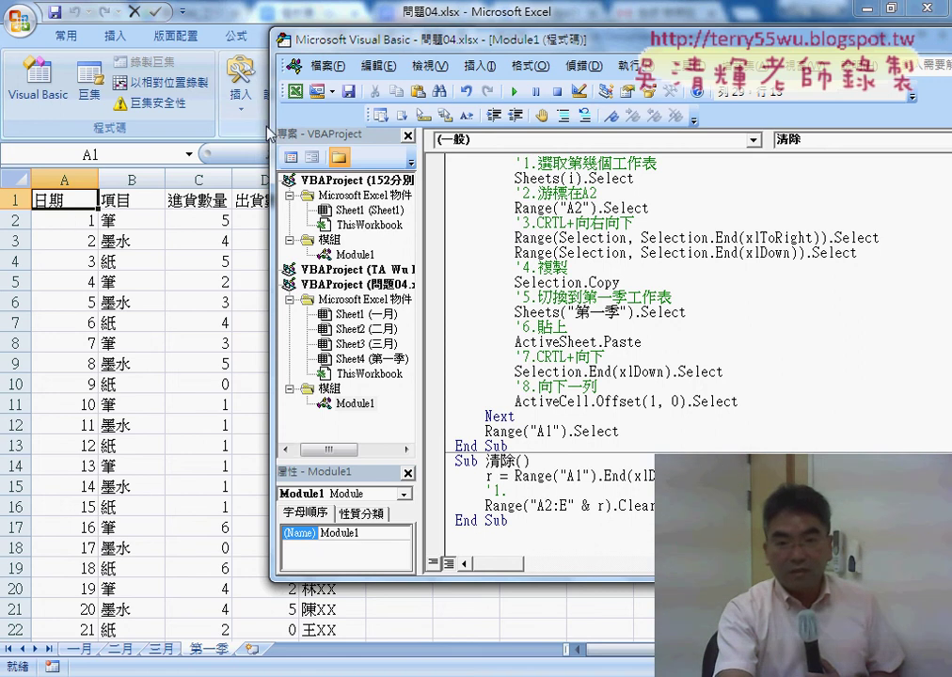
pyautogui.moveTo(272, 137); pyautogui.dragTo(368, 136)
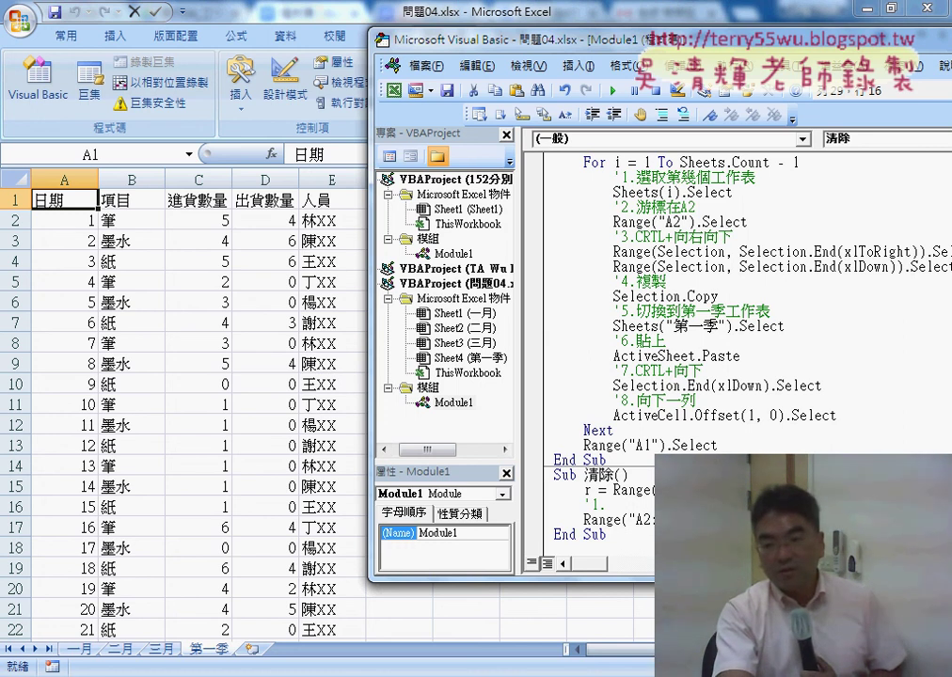
# - Run the 清除 macro from the editor to empty the 第一季 data rows from A2 down
pyautogui.click(644, 490)
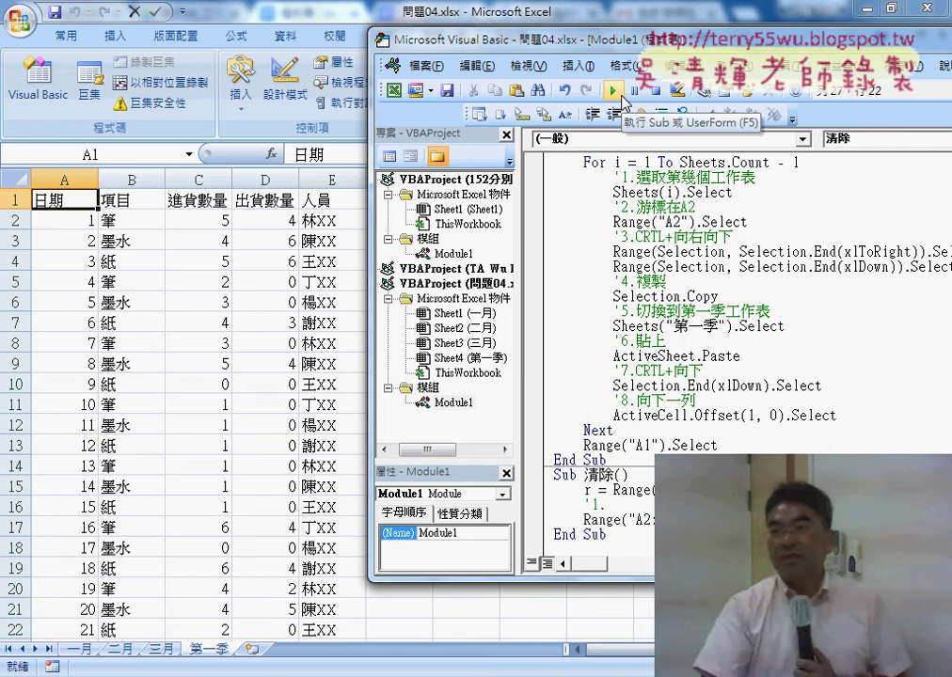
pyautogui.click(614, 91)
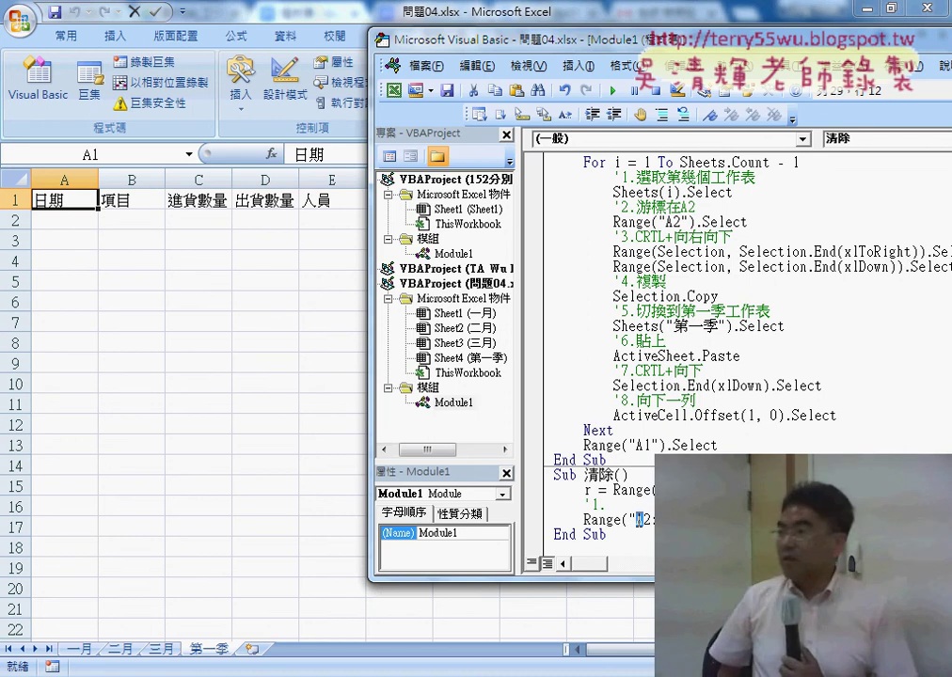
pyautogui.moveTo(644, 519); pyautogui.dragTo(636, 520)
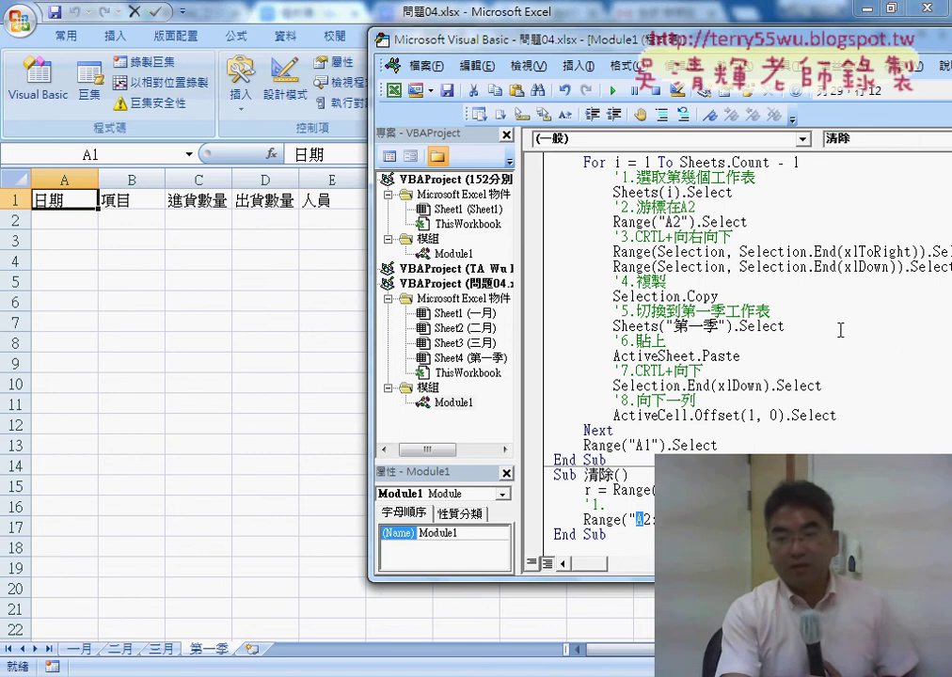
pyautogui.click(717, 267)
pyautogui.scroll(2, 710, 264)
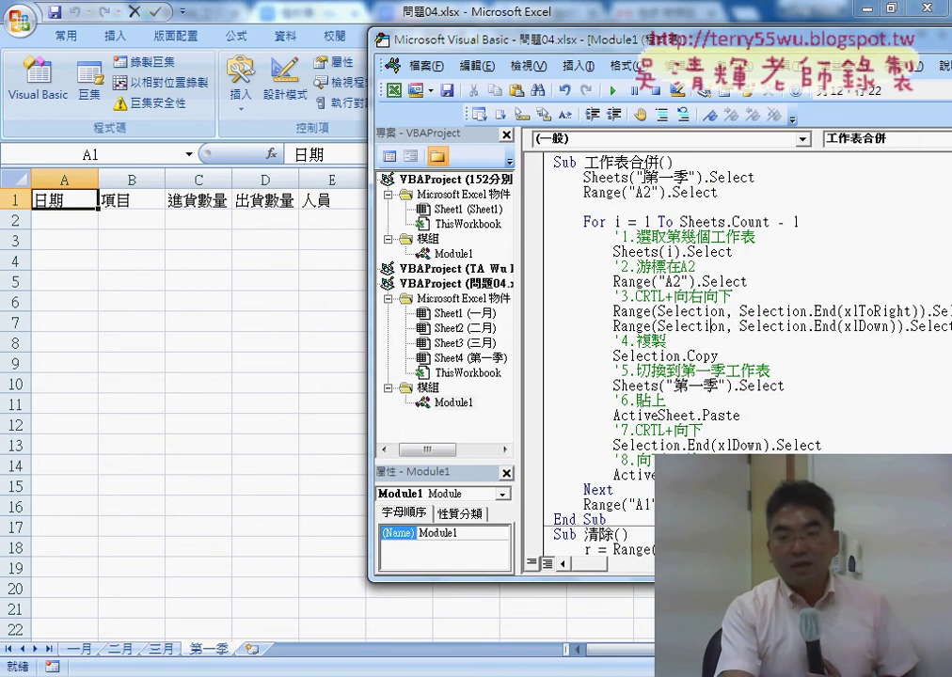
pyautogui.moveTo(486, 39); pyautogui.dragTo(542, 35)
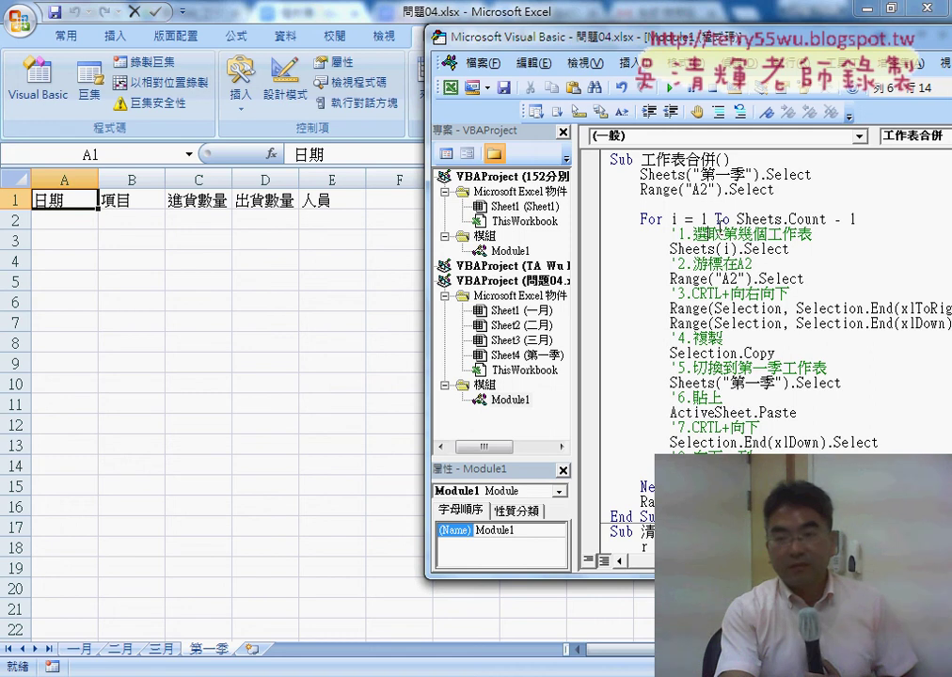
# - Draw a form button in column G that runs 工作表合併 and is labelled 工作表合併
pyautogui.click(400, 264)
pyautogui.click(241, 89)
pyautogui.click(237, 152)
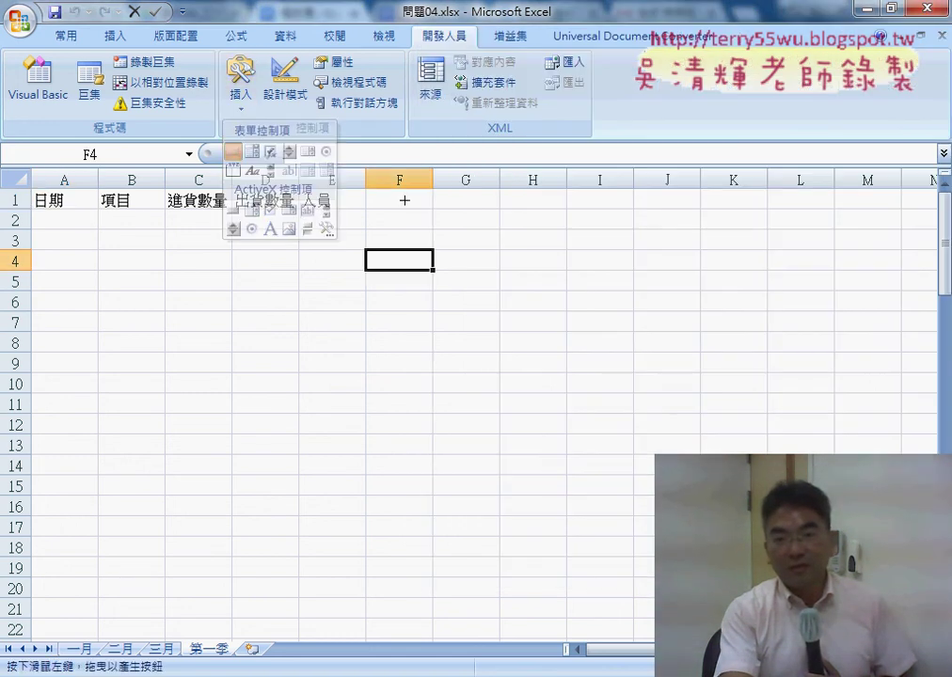
pyautogui.moveTo(581, 239); pyautogui.dragTo(434, 197)
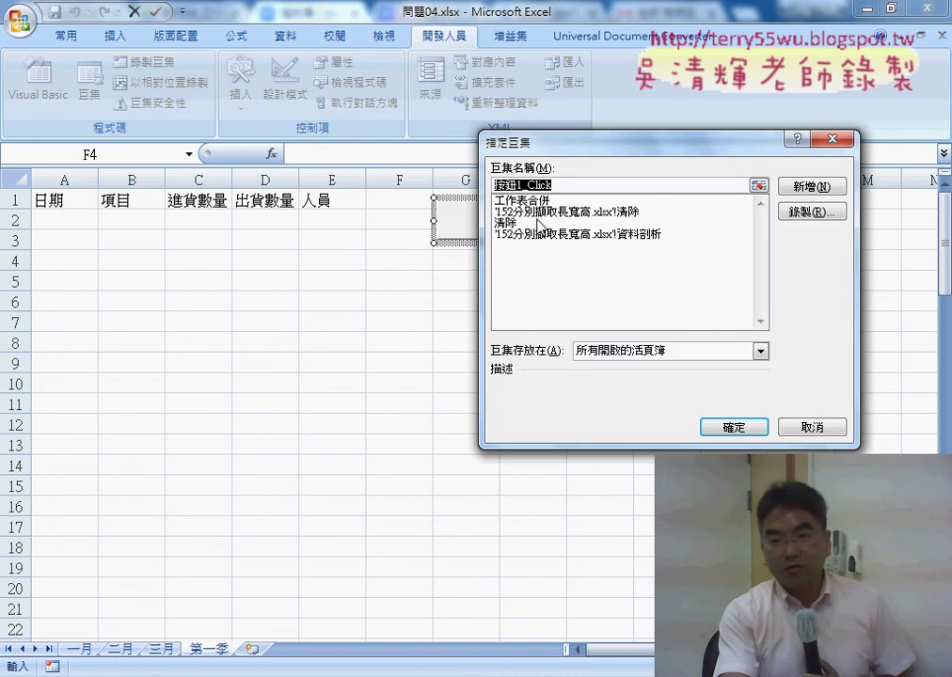
pyautogui.doubleClick(542, 186)
pyautogui.rightClick(532, 185)
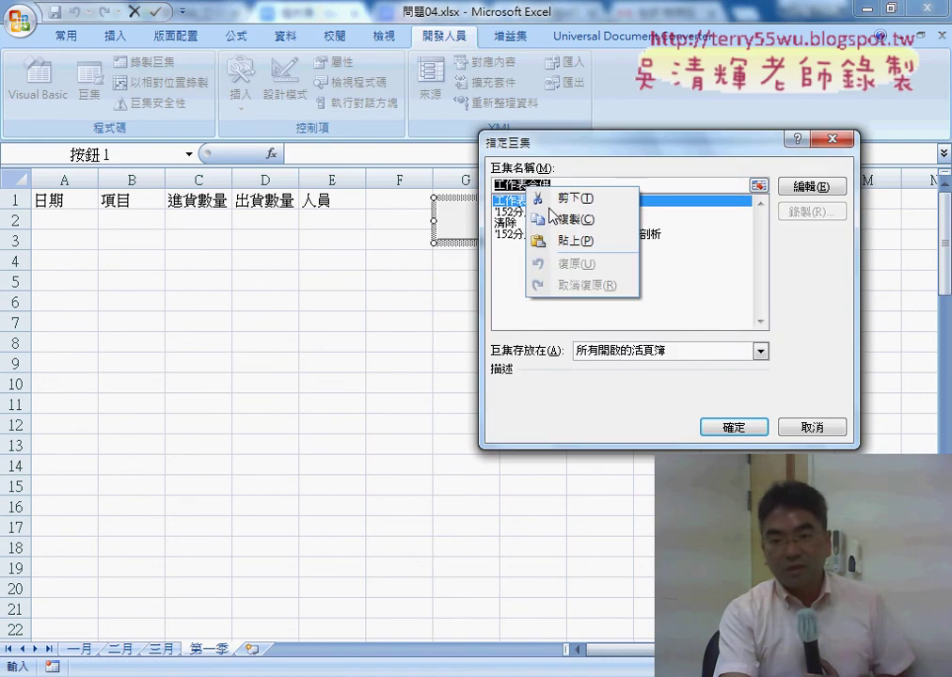
pyautogui.click(565, 219)
pyautogui.click(732, 427)
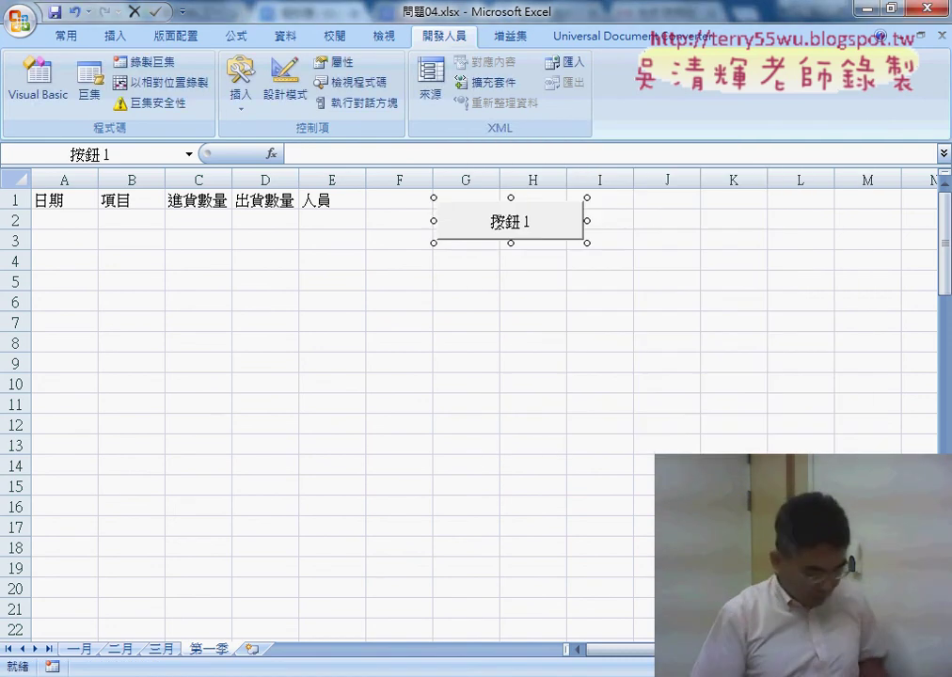
pyautogui.click(499, 222)
pyautogui.press('BackSpace')
pyautogui.press('BackSpace')
pyautogui.press('BackSpace')
pyautogui.hotkey('ctrl', 'v')
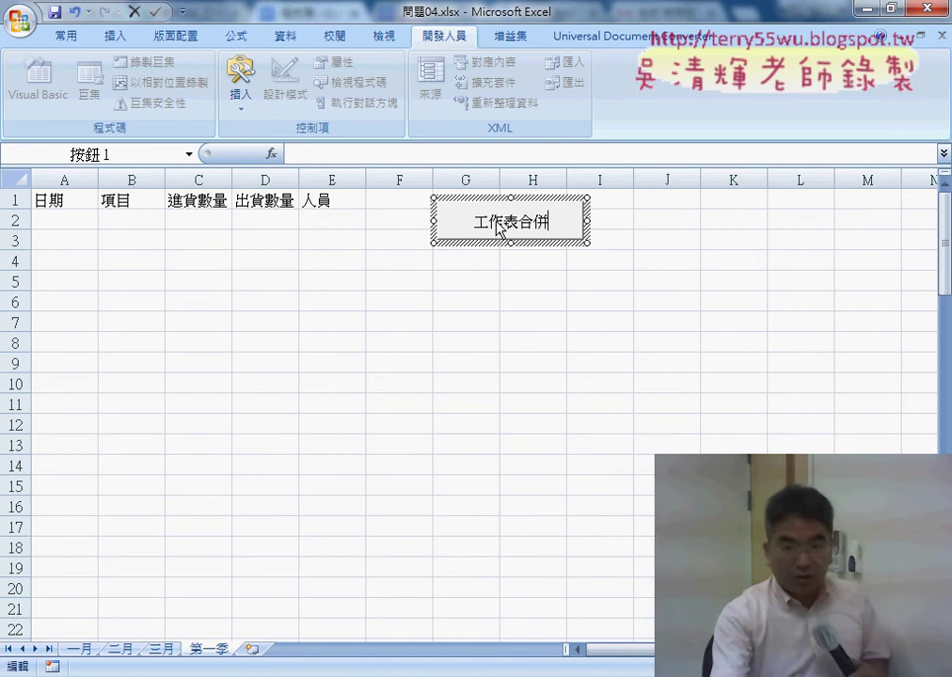
pyautogui.click(532, 322)
# - Duplicate the button, assign the copy the 清除 macro and relabel it 清除
pyautogui.rightClick(438, 226)
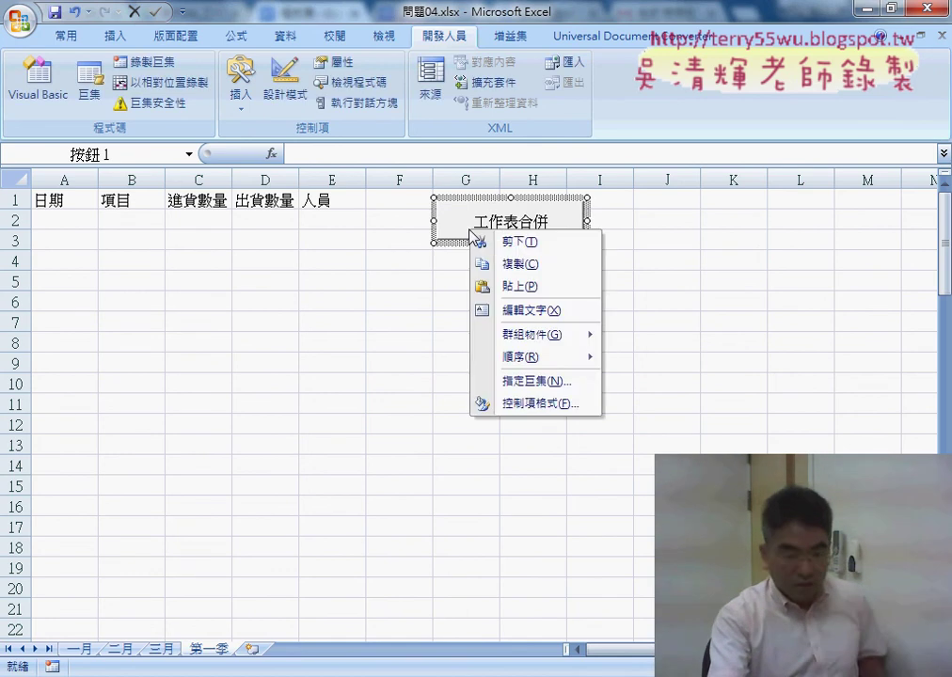
pyautogui.click(449, 266)
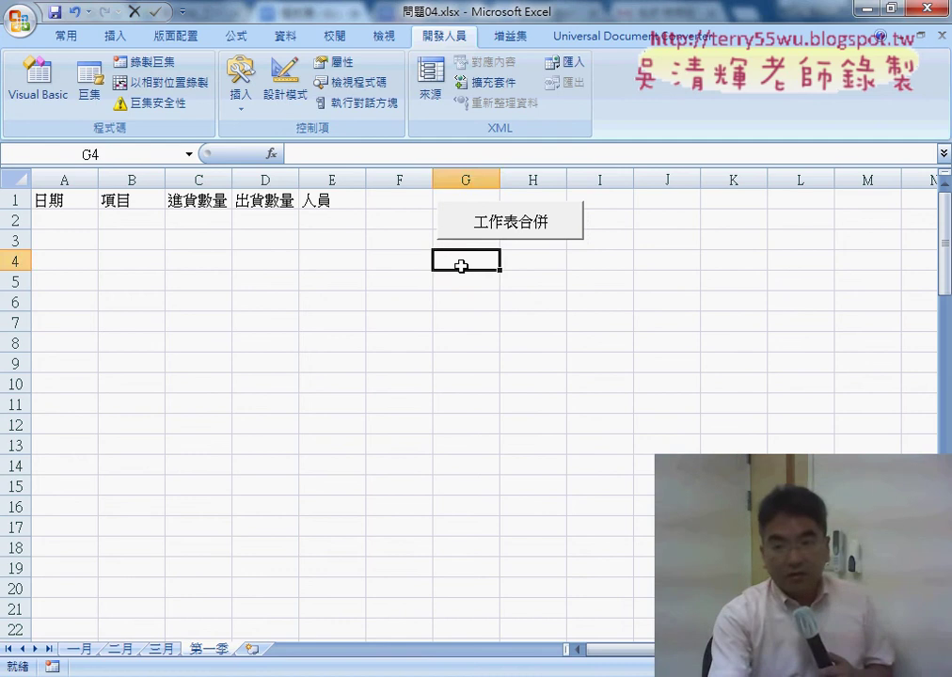
pyautogui.hotkey('ctrl', 'v')
pyautogui.rightClick(532, 266)
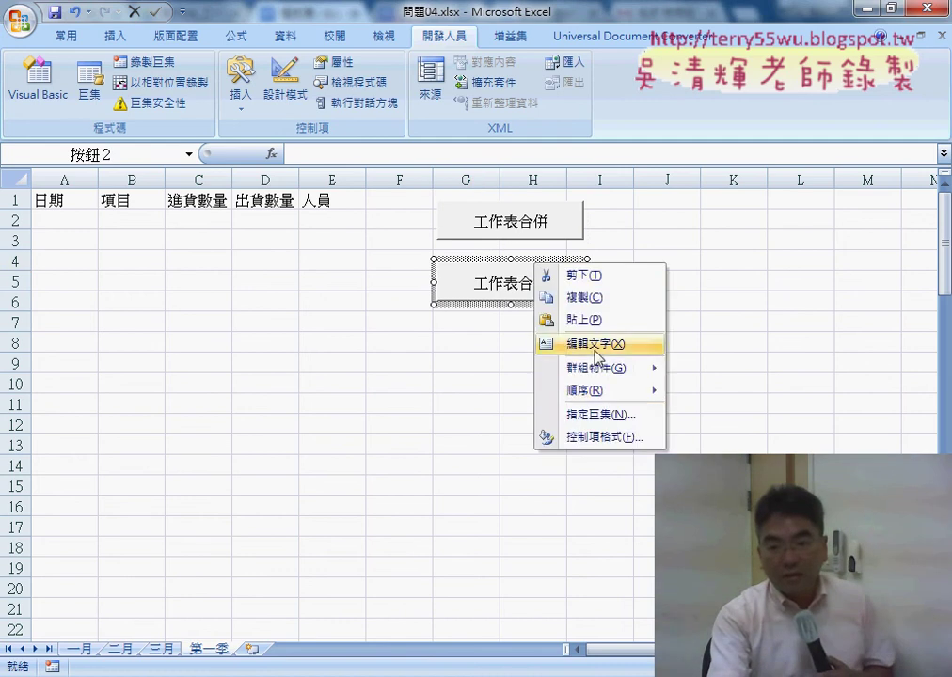
pyautogui.click(612, 418)
pyautogui.click(462, 337)
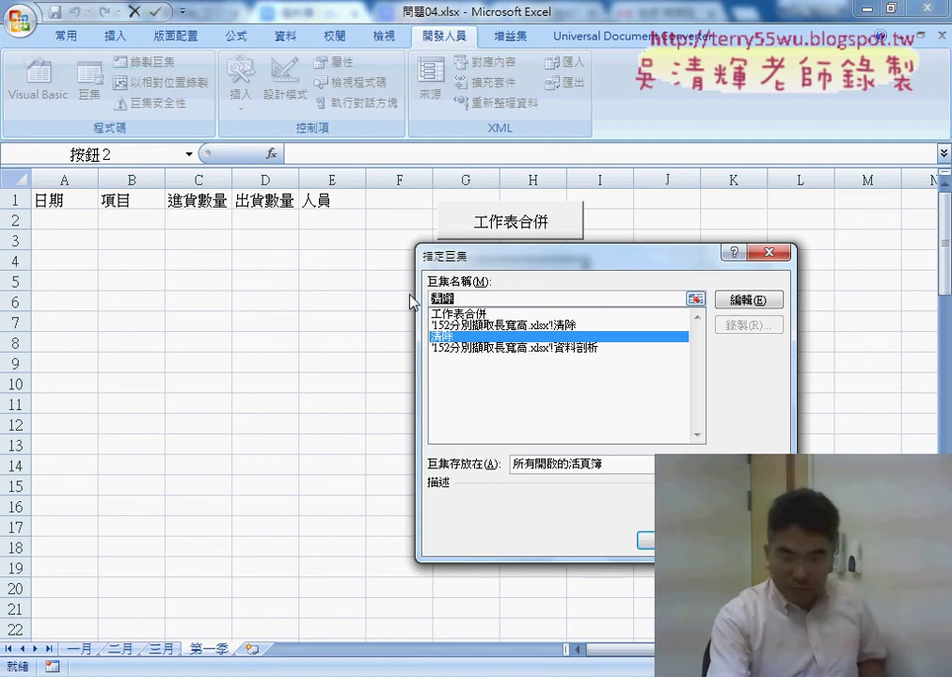
pyautogui.press('Return')
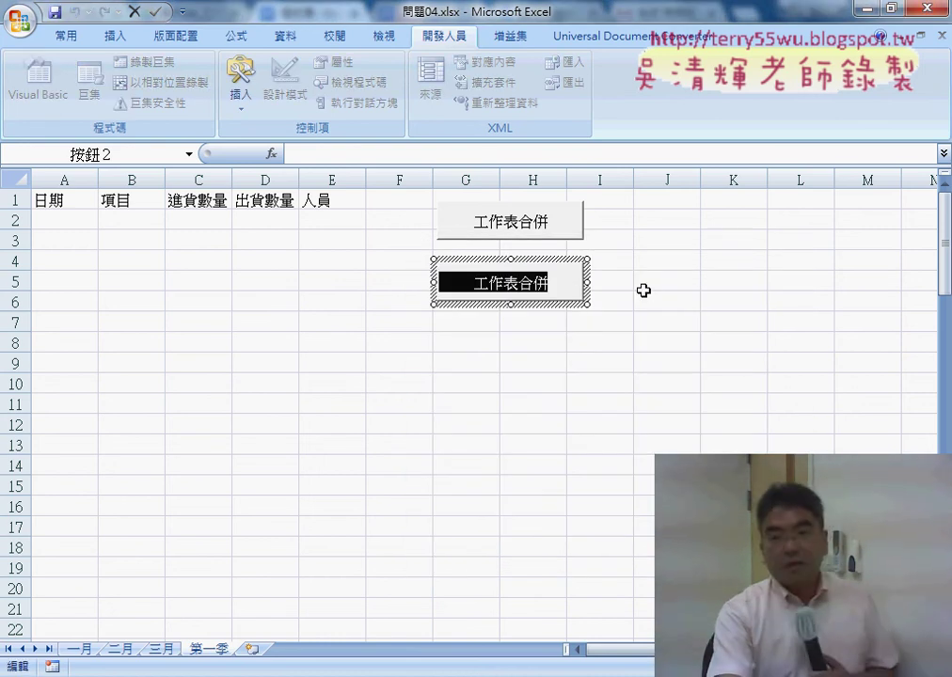
pyautogui.write('清除')
pyautogui.click(680, 340)
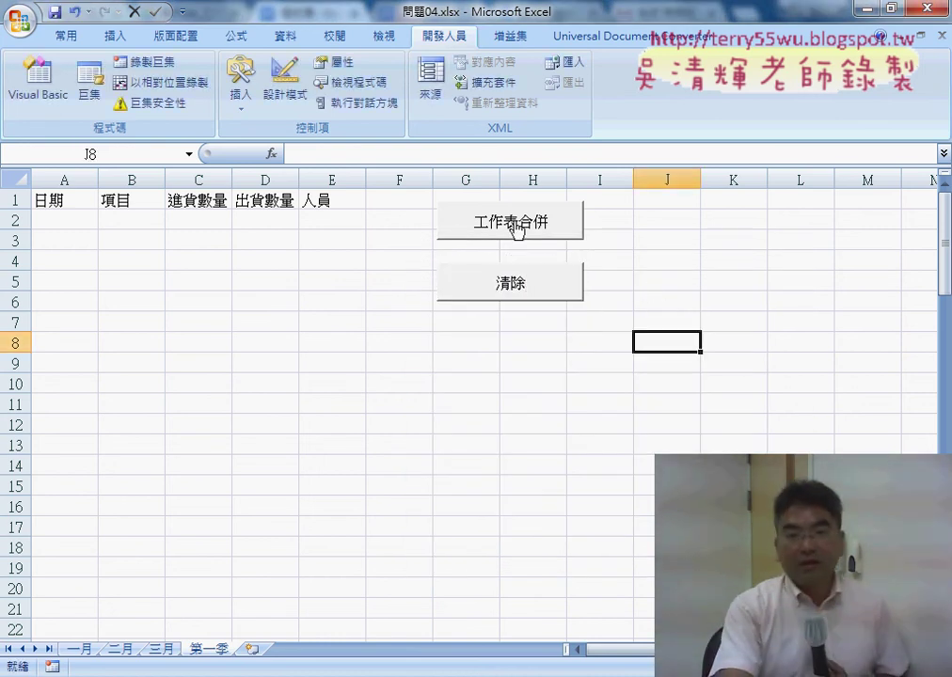
# - Alternate the 工作表合併 and 清除 buttons, ending with the monthly data merged into 第一季
pyautogui.click(516, 229)
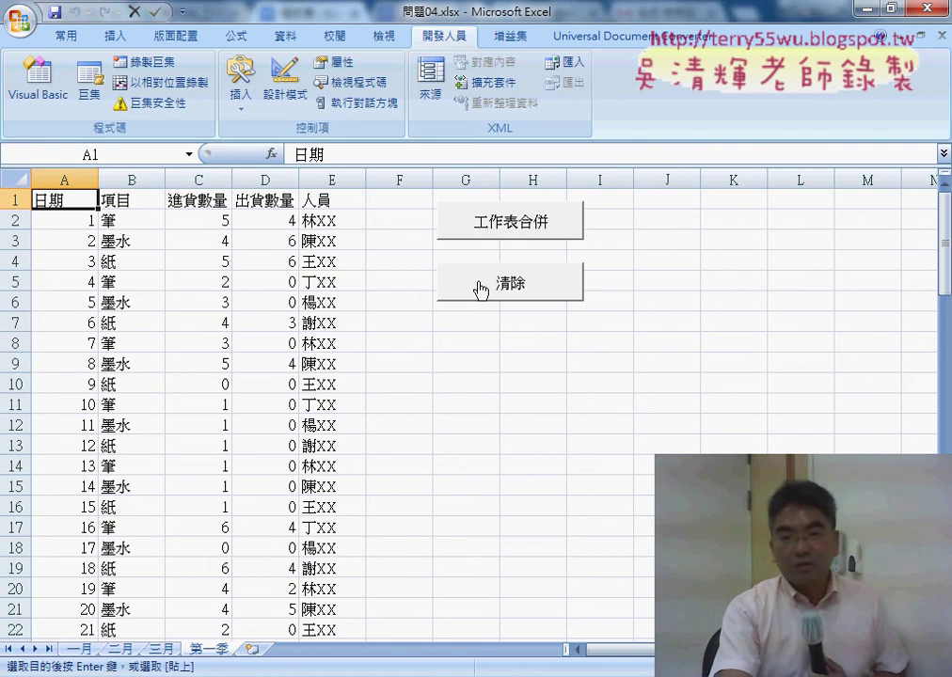
pyautogui.click(503, 228)
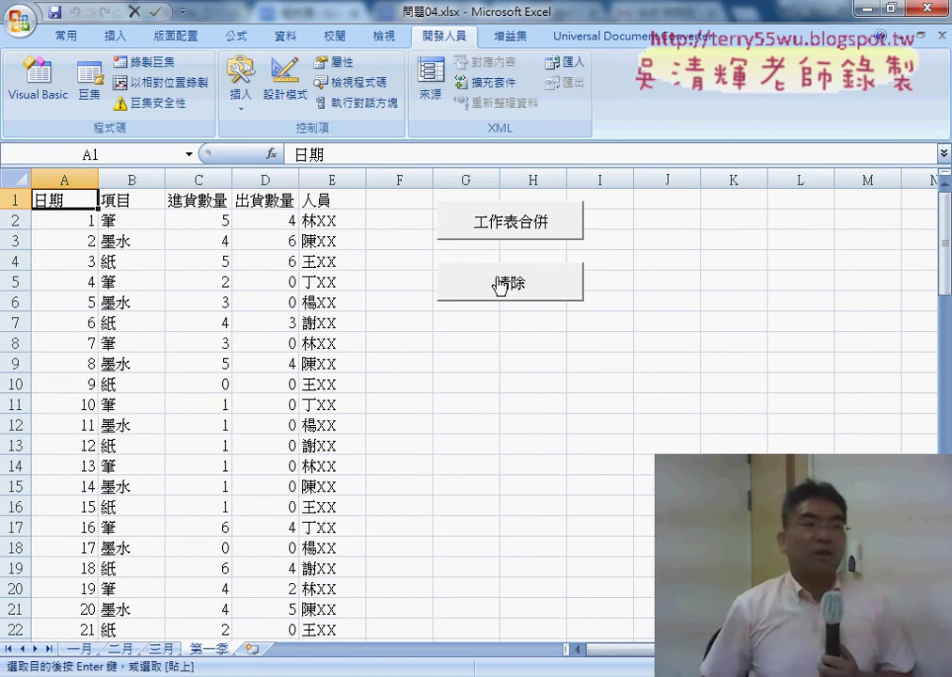
pyautogui.click(499, 285)
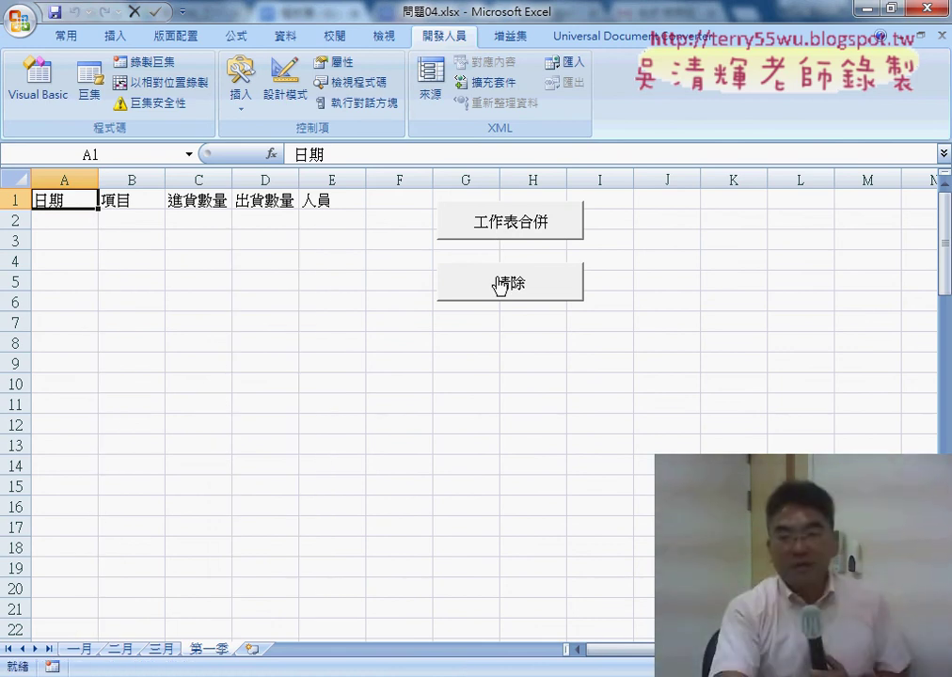
pyautogui.click(516, 229)
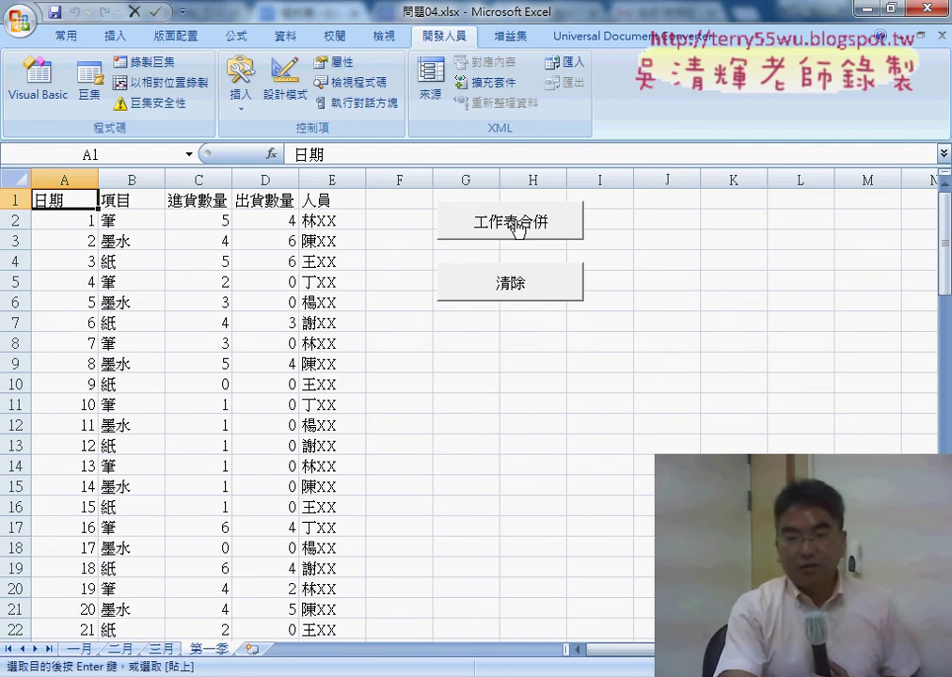
pyautogui.click(512, 295)
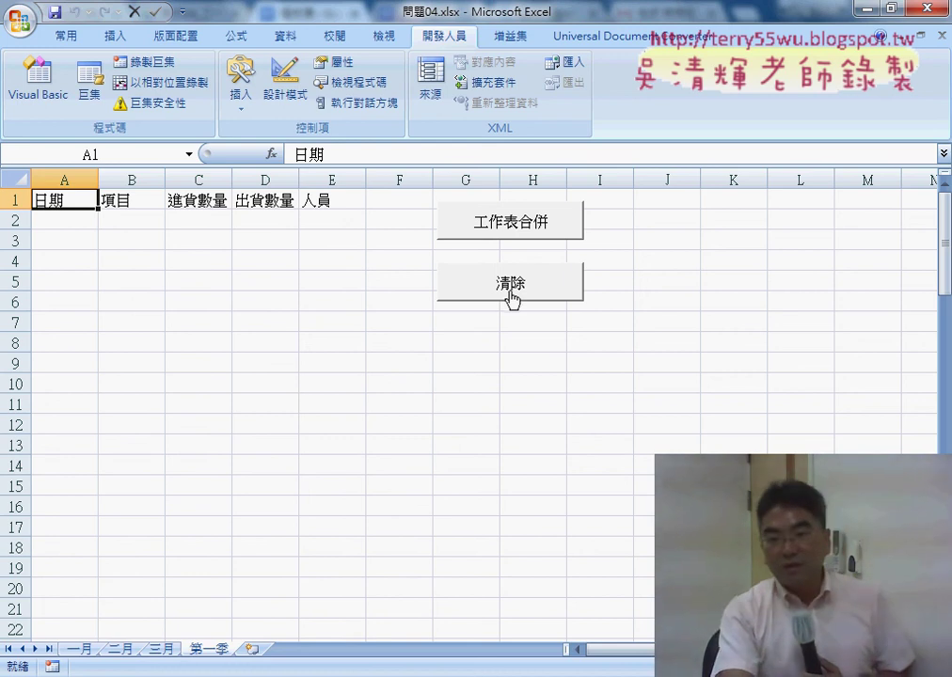
pyautogui.click(511, 223)
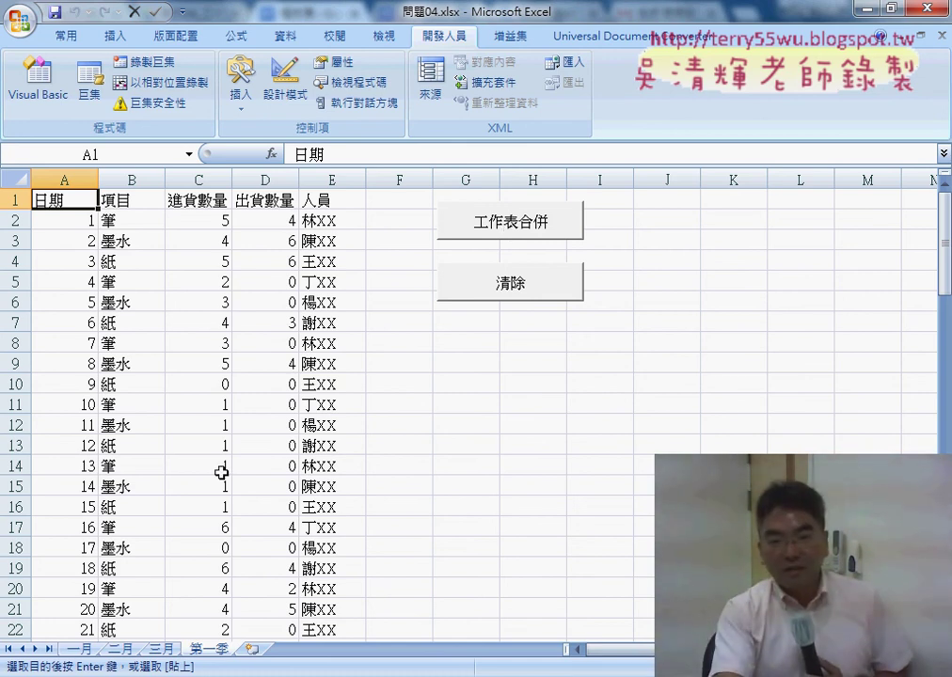
# - Compare two monthly source sheets against the merged 第一季 data
pyautogui.click(79, 649)
pyautogui.click(205, 651)
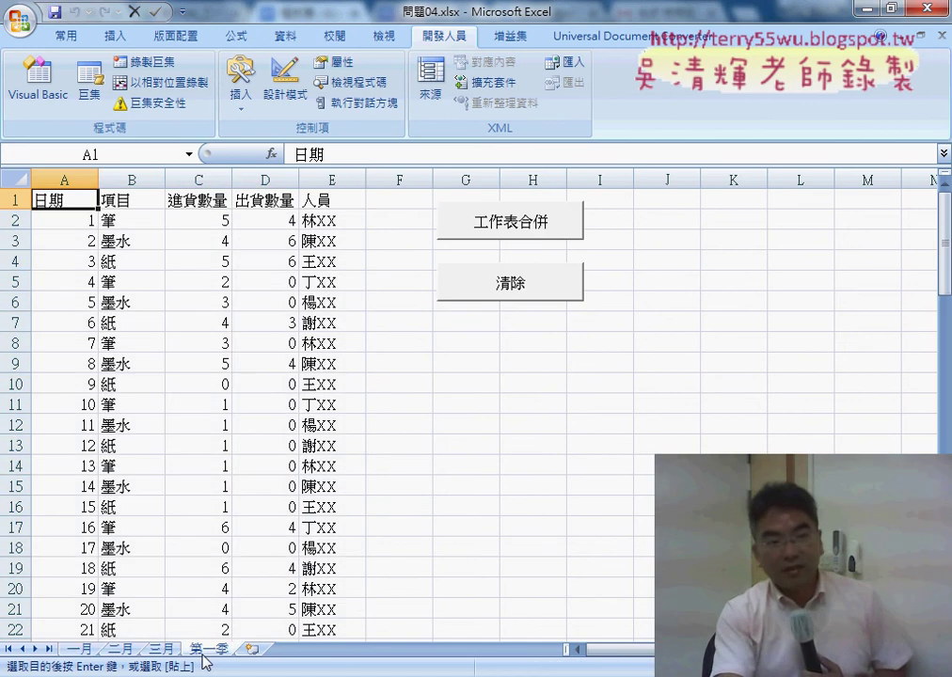
pyautogui.click(120, 649)
pyautogui.click(207, 649)
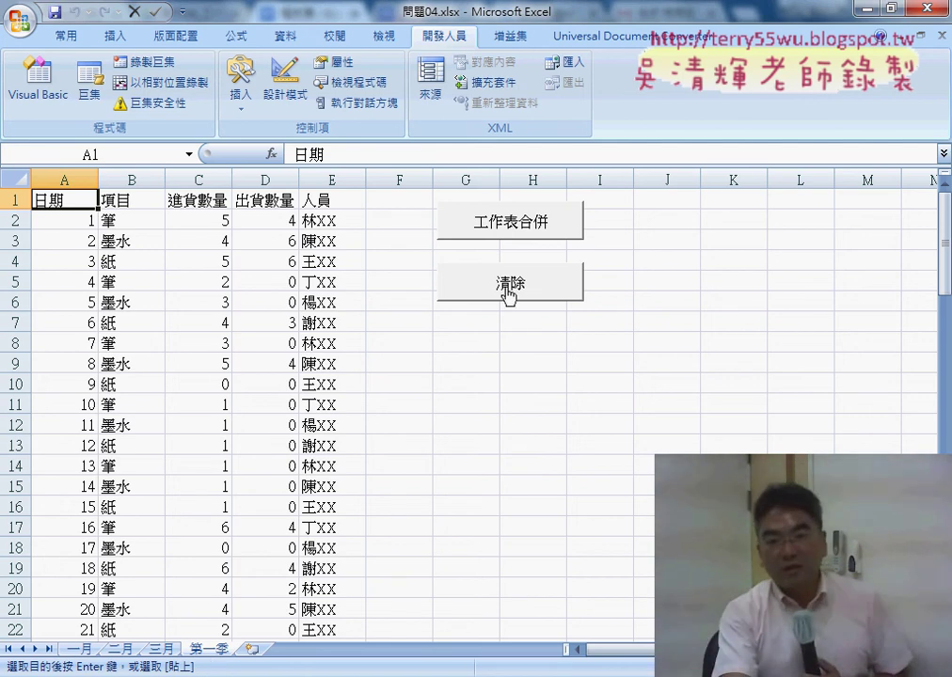
# - Open 工作表合併 from the button and add Application.ScreenUpdating = False as its first line
pyautogui.rightClick(497, 221)
pyautogui.click(562, 376)
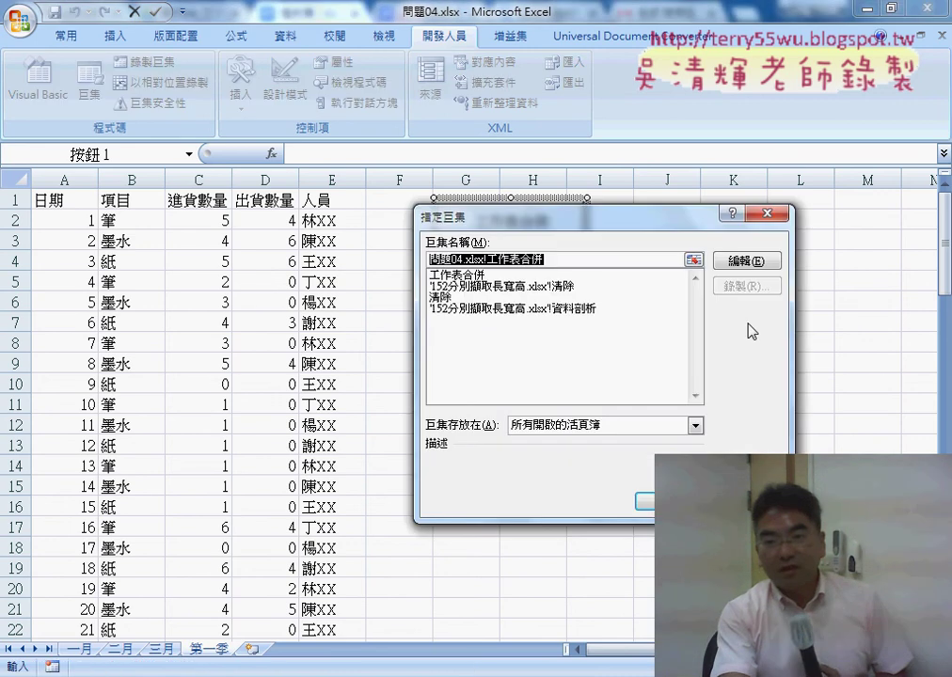
pyautogui.click(747, 261)
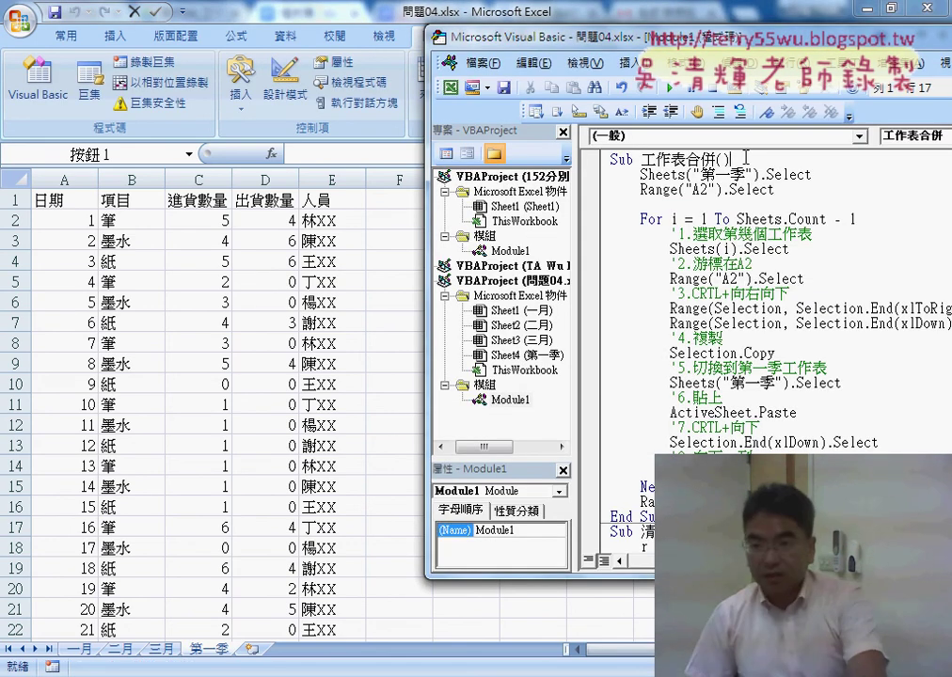
pyautogui.press('Return')
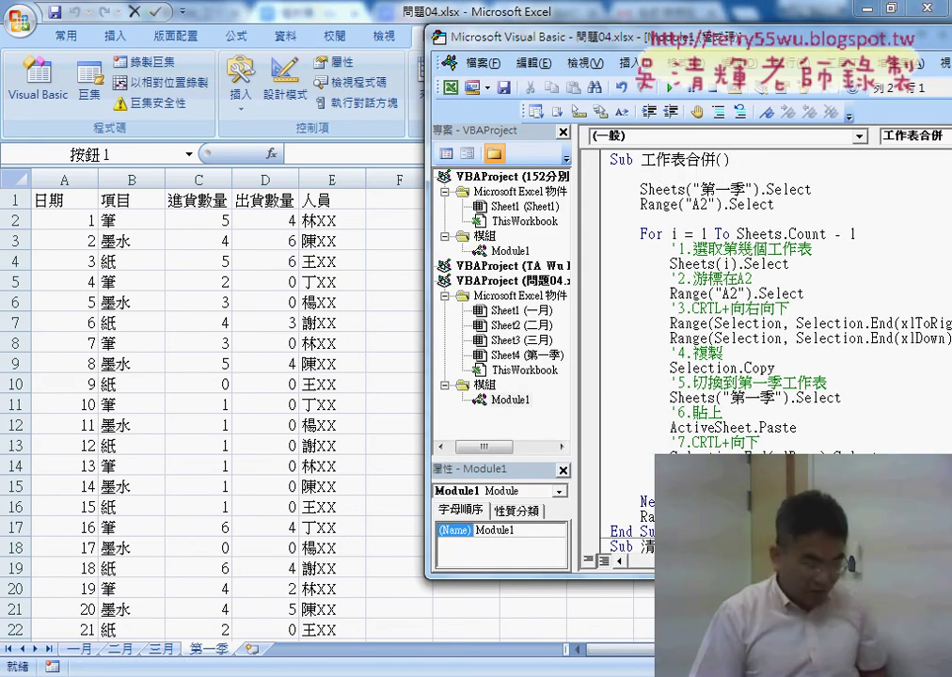
pyautogui.press('Tab')
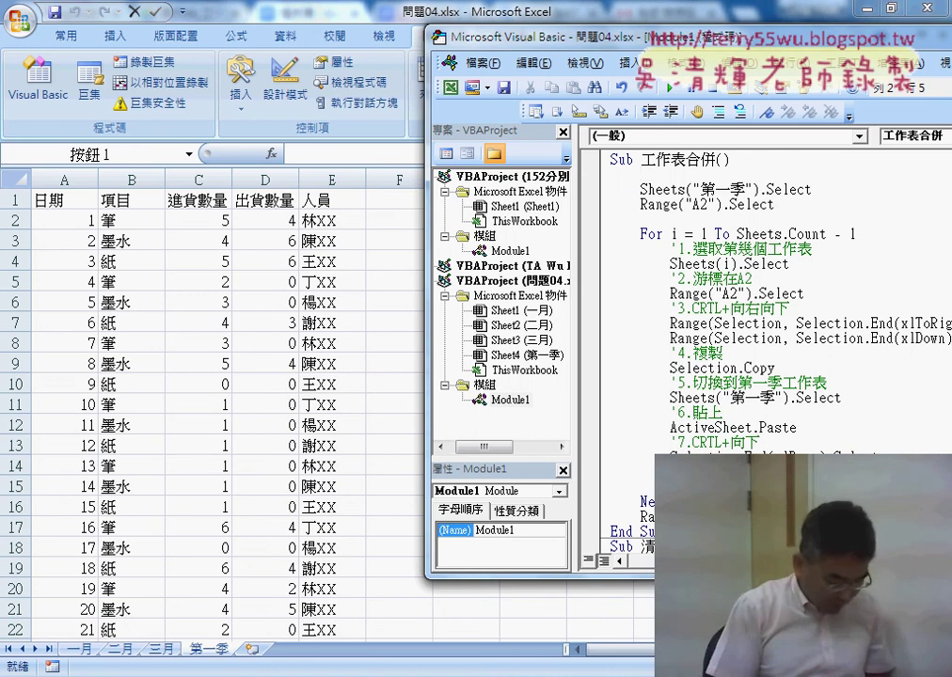
pyautogui.write('ap')
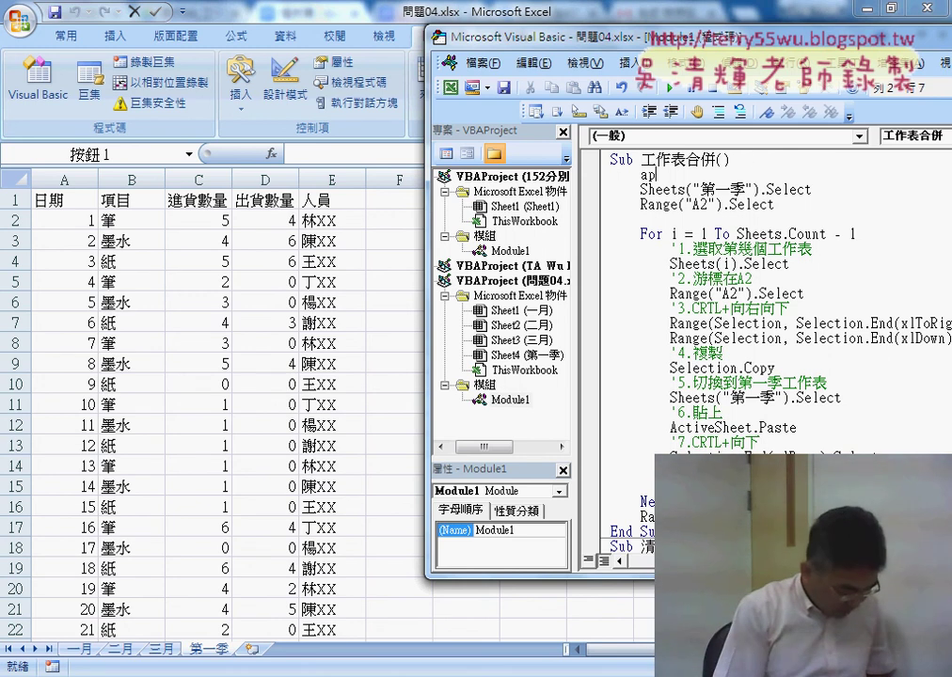
pyautogui.write('plica')
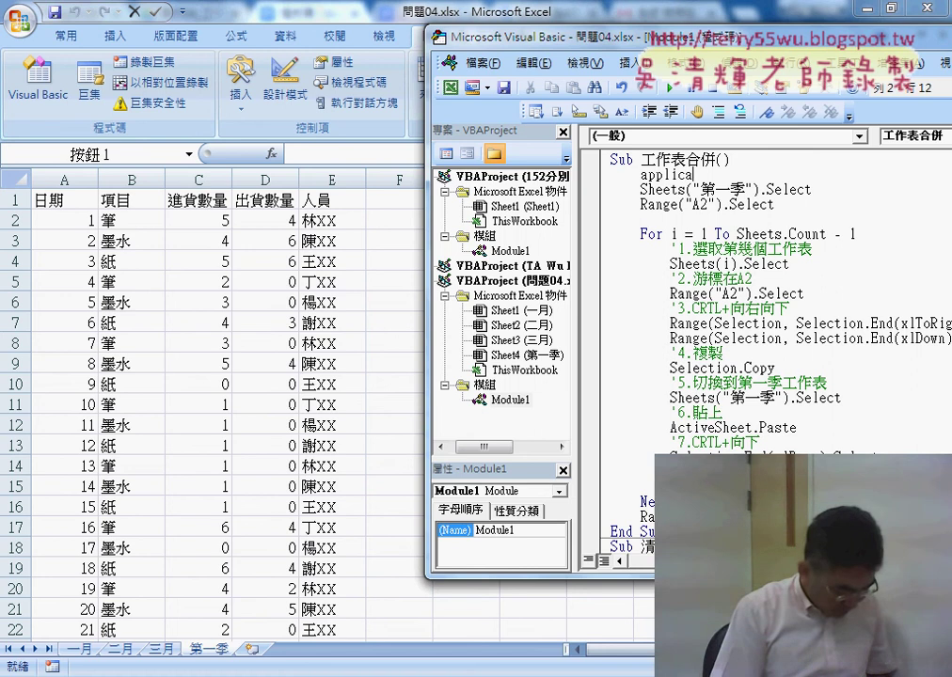
pyautogui.write('tion.')
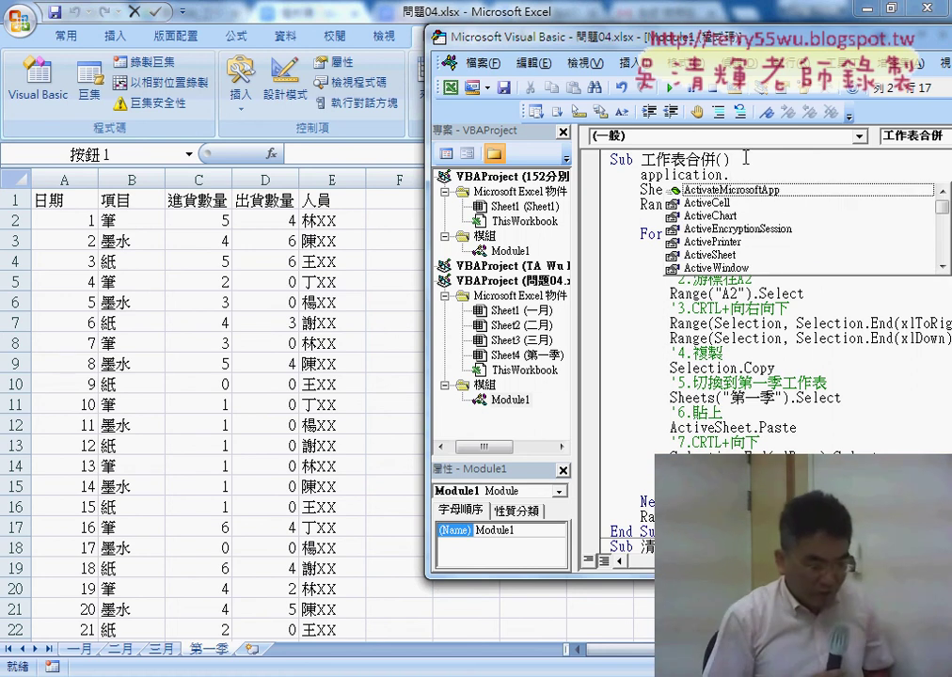
pyautogui.write('s')
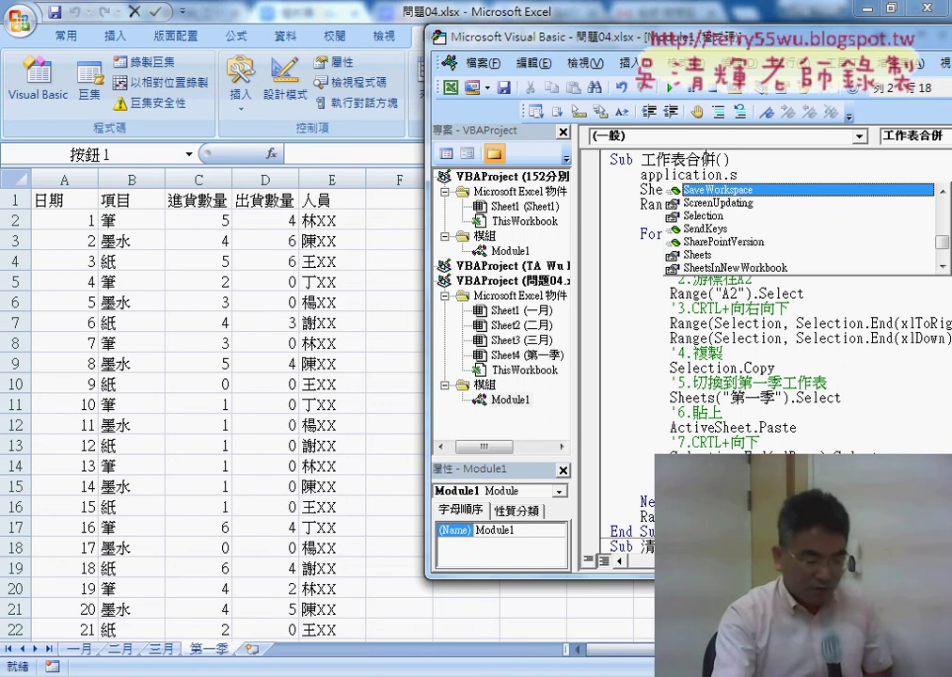
pyautogui.doubleClick(720, 203)
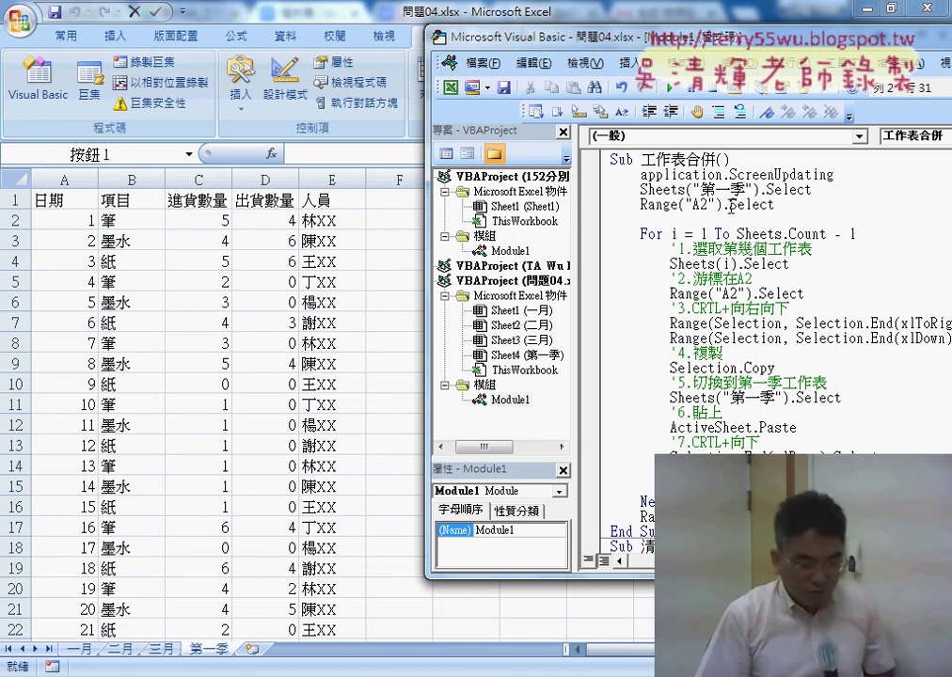
pyautogui.write('=f')
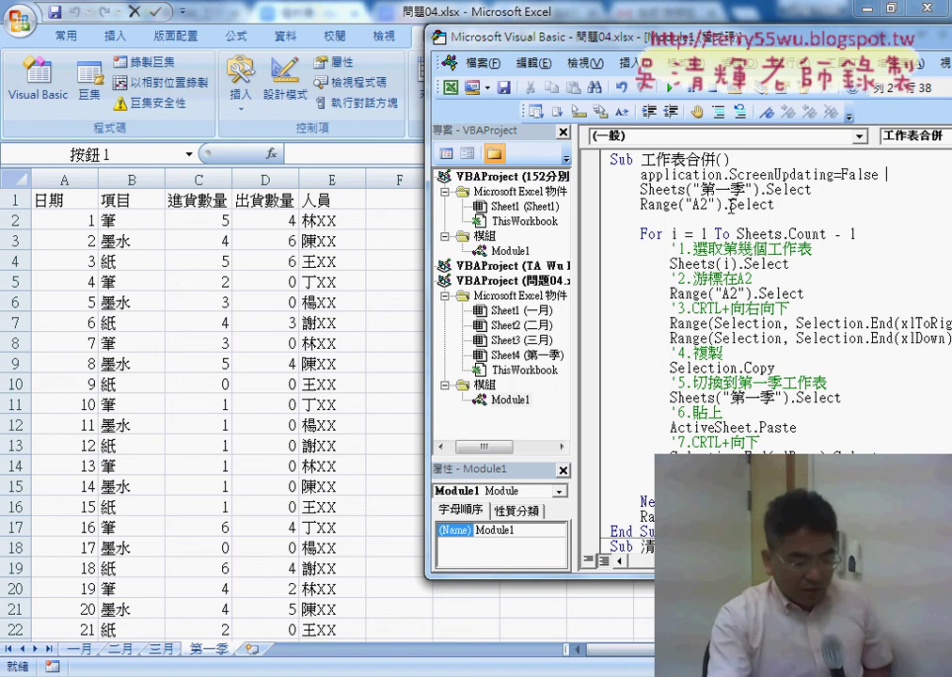
pyautogui.scroll(-2, 691, 320)
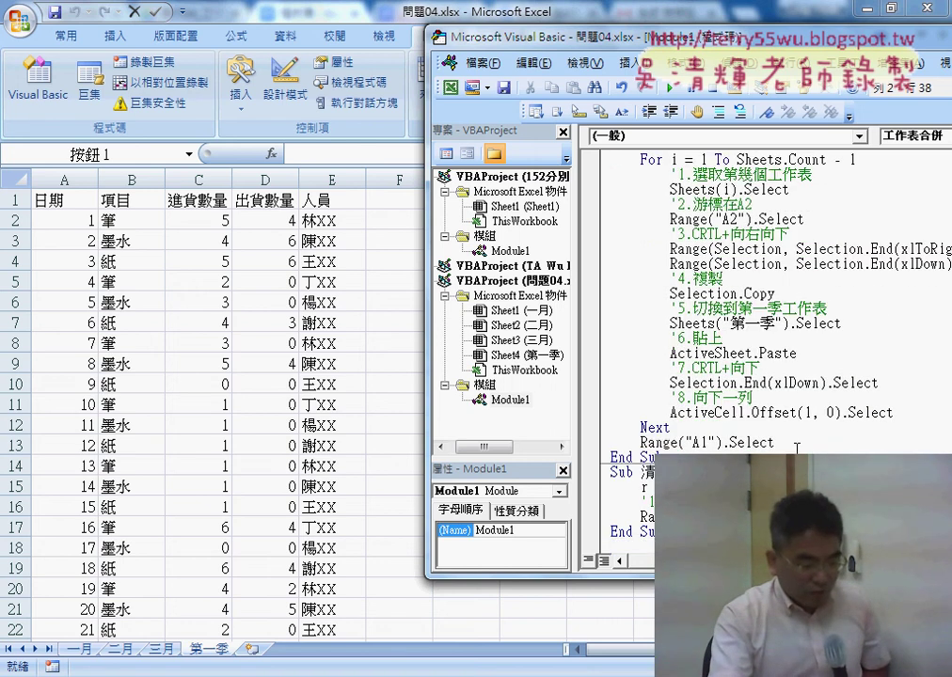
pyautogui.scroll(2, 797, 449)
pyautogui.scroll(1, 797, 450)
pyautogui.click(643, 175)
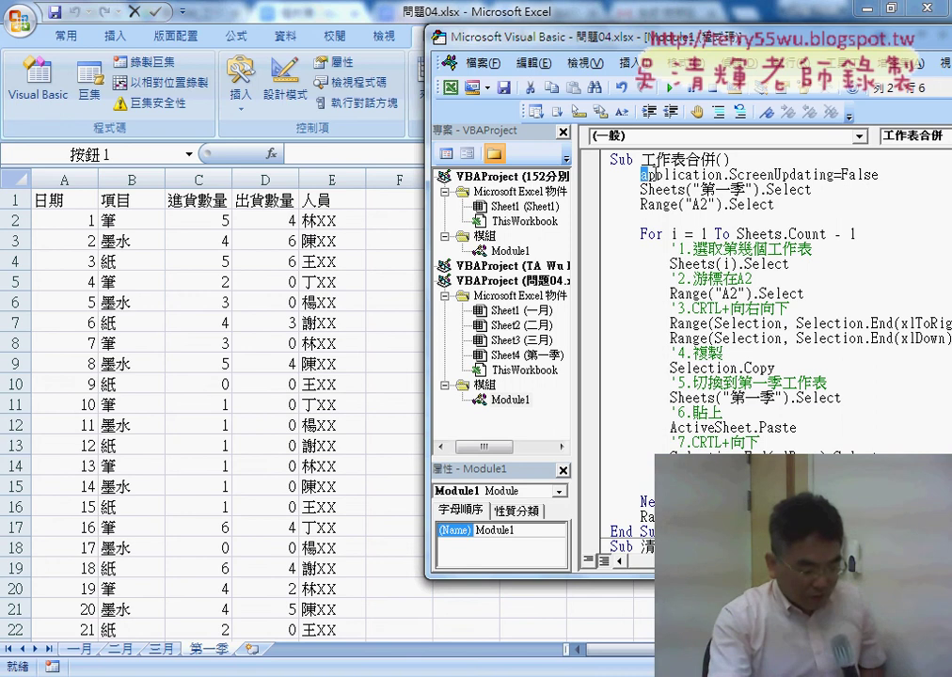
pyautogui.moveTo(643, 175); pyautogui.dragTo(851, 173)
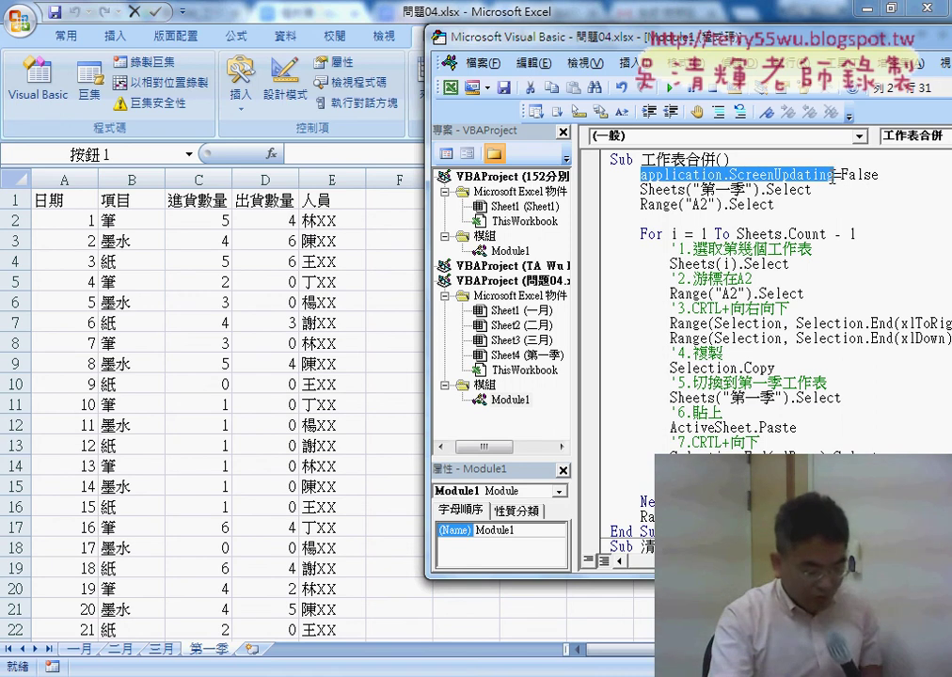
# - Add Application.ScreenUpdating = True after the Range("A1").Select line, before End Sub
pyautogui.scroll(-1, 833, 179)
pyautogui.scroll(-1, 833, 179)
pyautogui.click(803, 446)
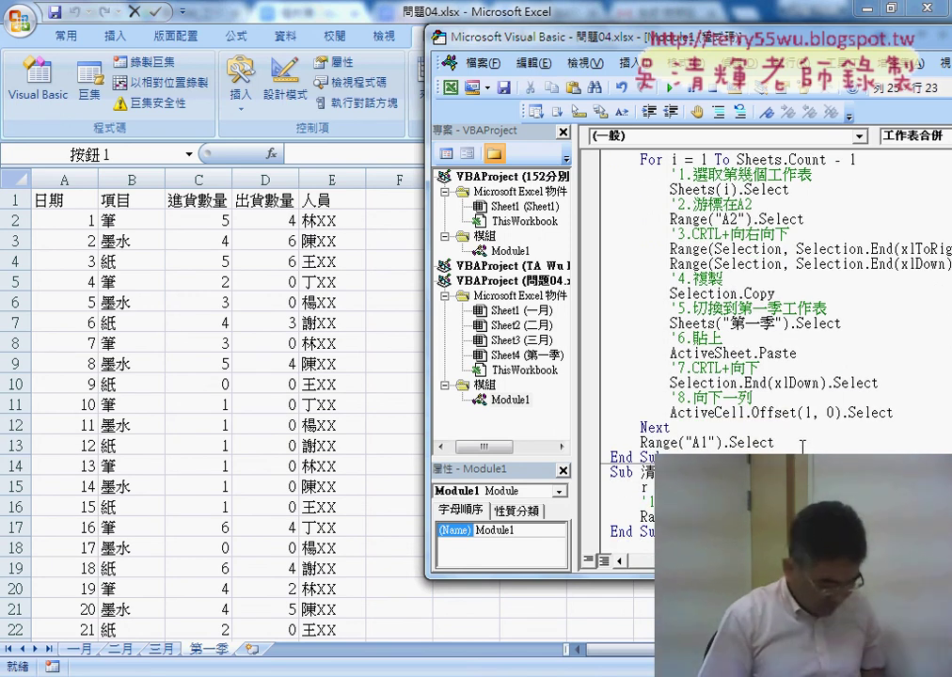
pyautogui.press('Return')
pyautogui.hotkey('ctrl', 'v')
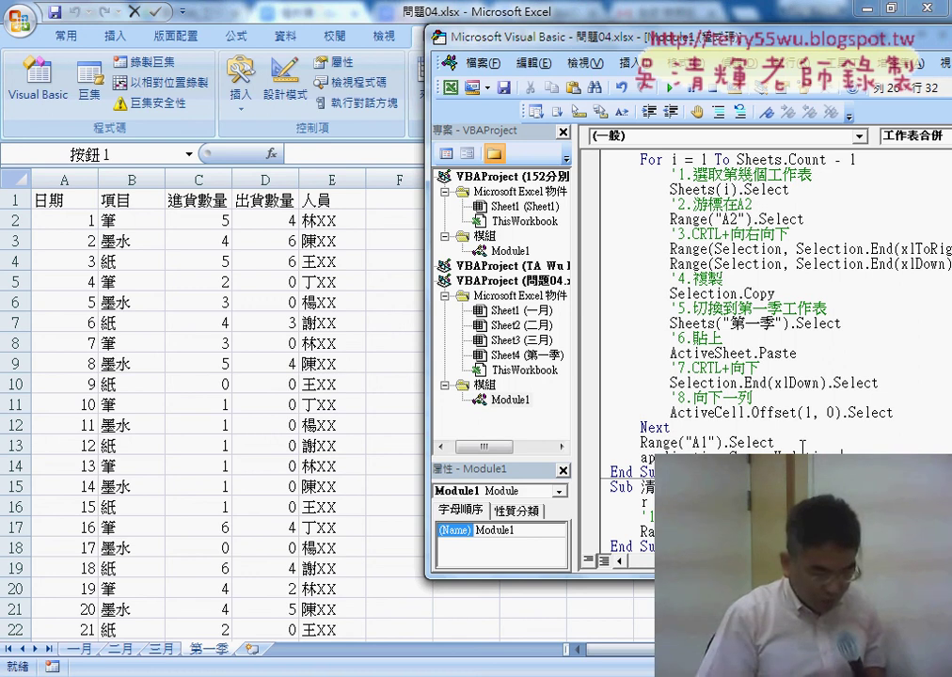
pyautogui.write('= True')
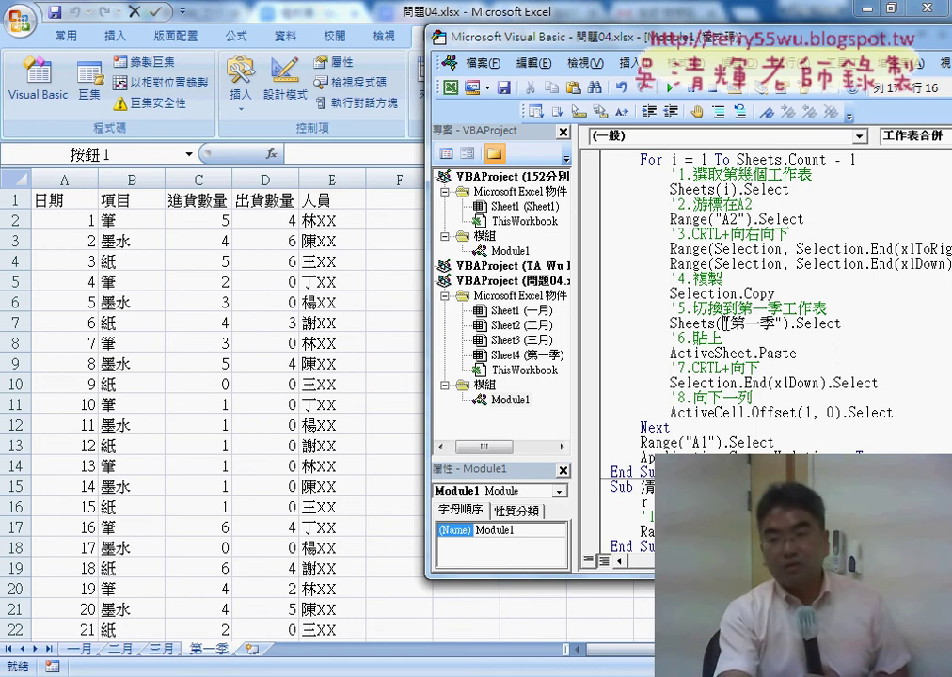
pyautogui.click(708, 322)
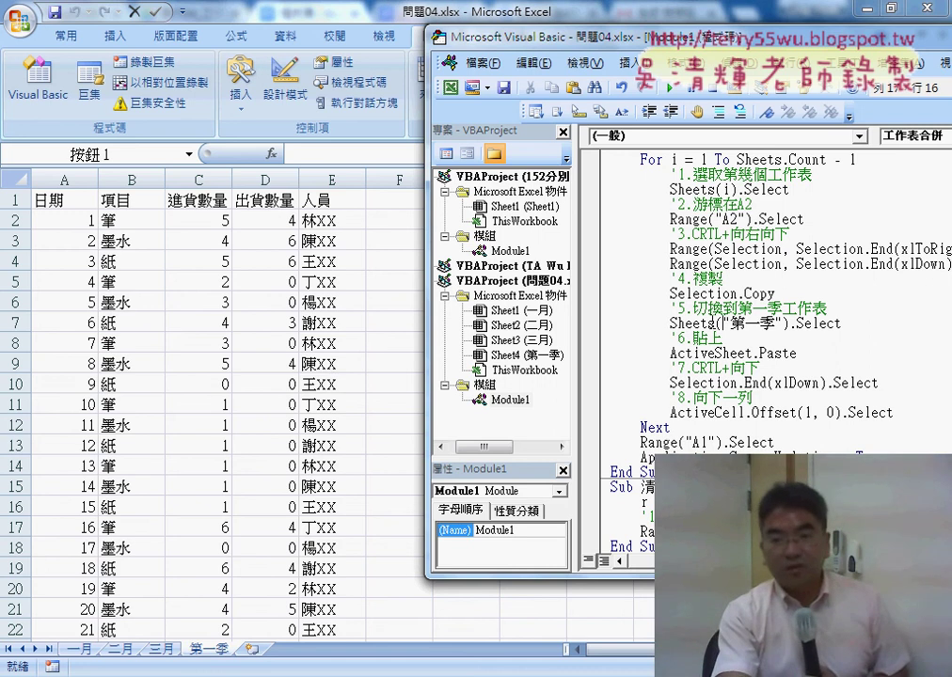
pyautogui.scroll(2, 708, 323)
# - Alternate 清除 and 工作表合併 three times on 第一季, finishing with 清除 clearing the data
pyautogui.click(399, 301)
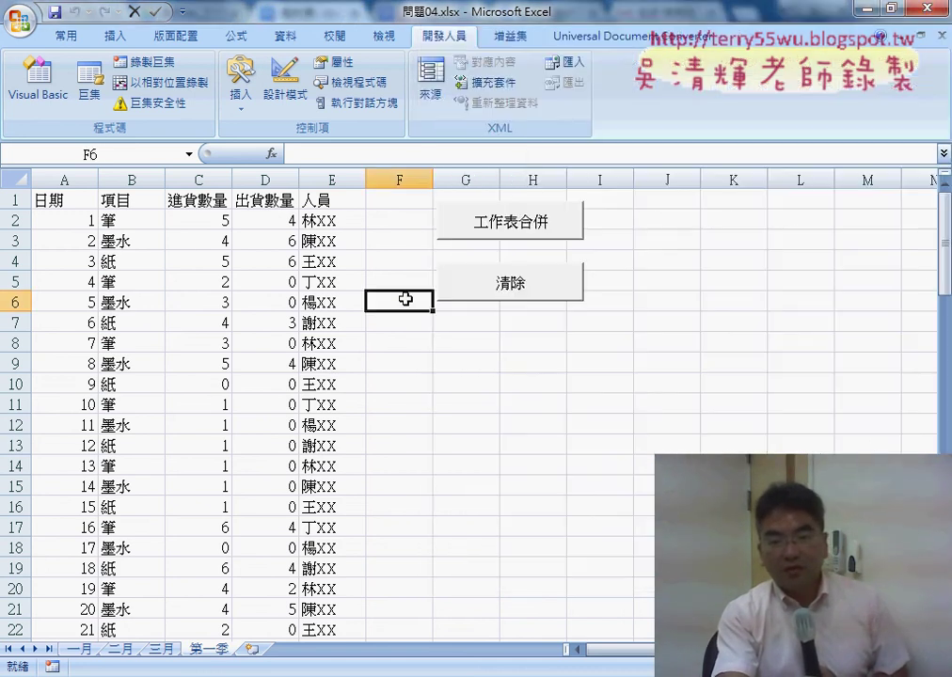
pyautogui.click(522, 292)
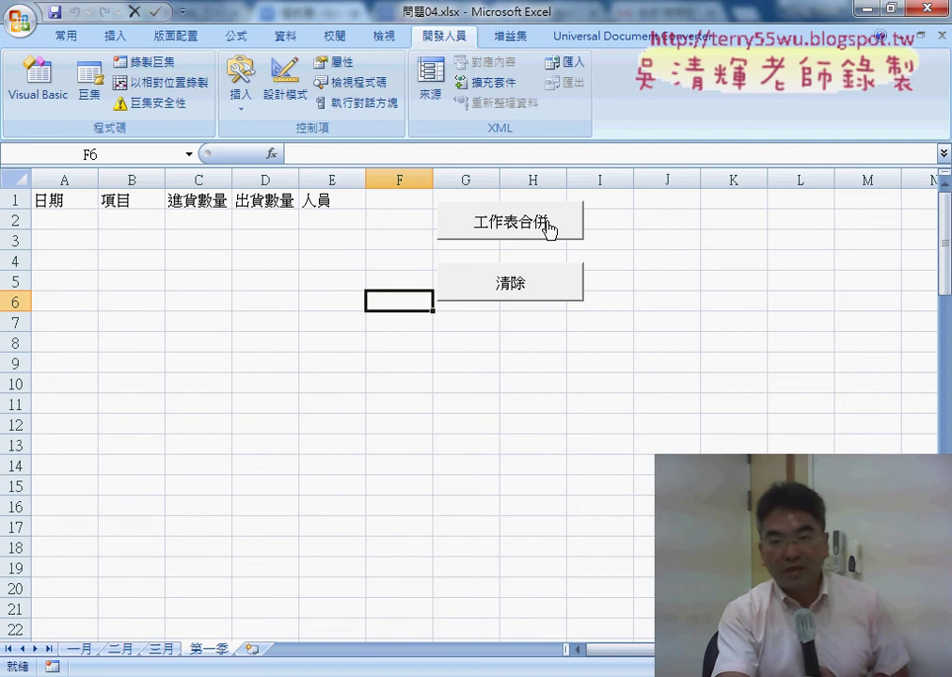
pyautogui.click(549, 231)
pyautogui.click(540, 293)
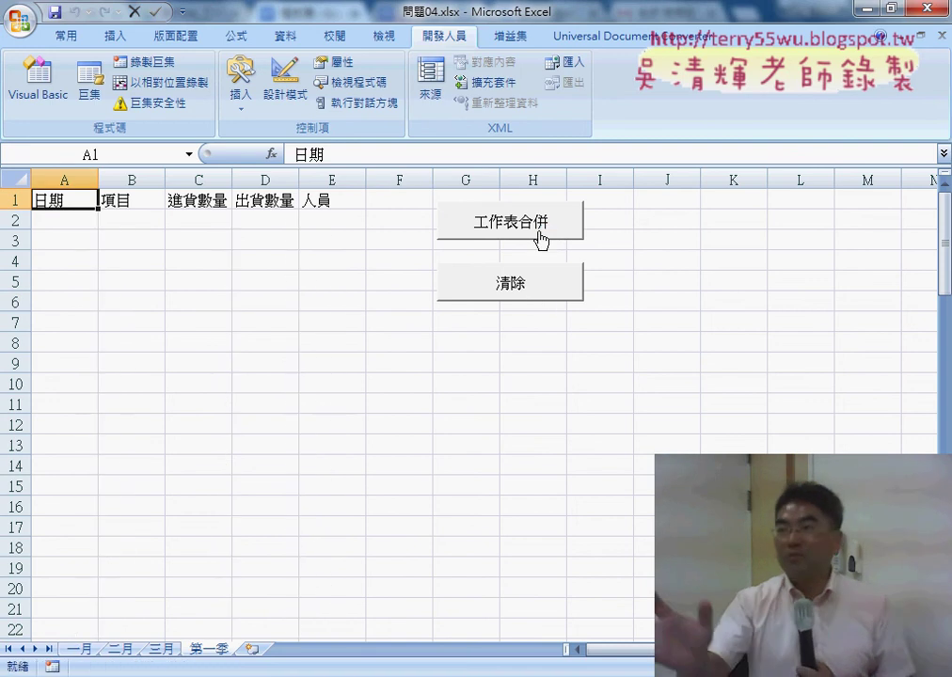
pyautogui.click(542, 236)
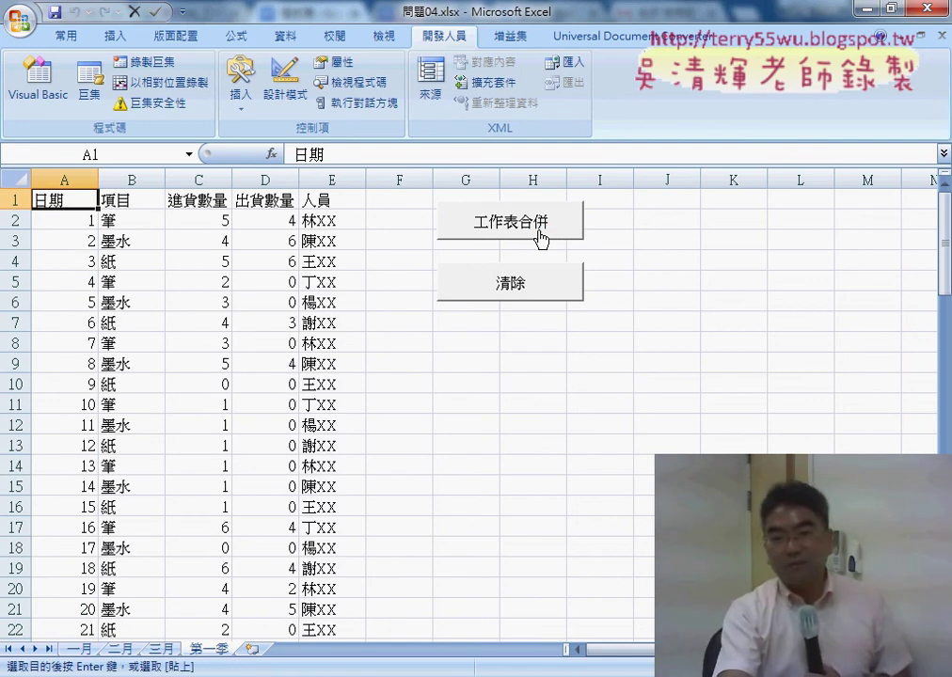
pyautogui.click(547, 282)
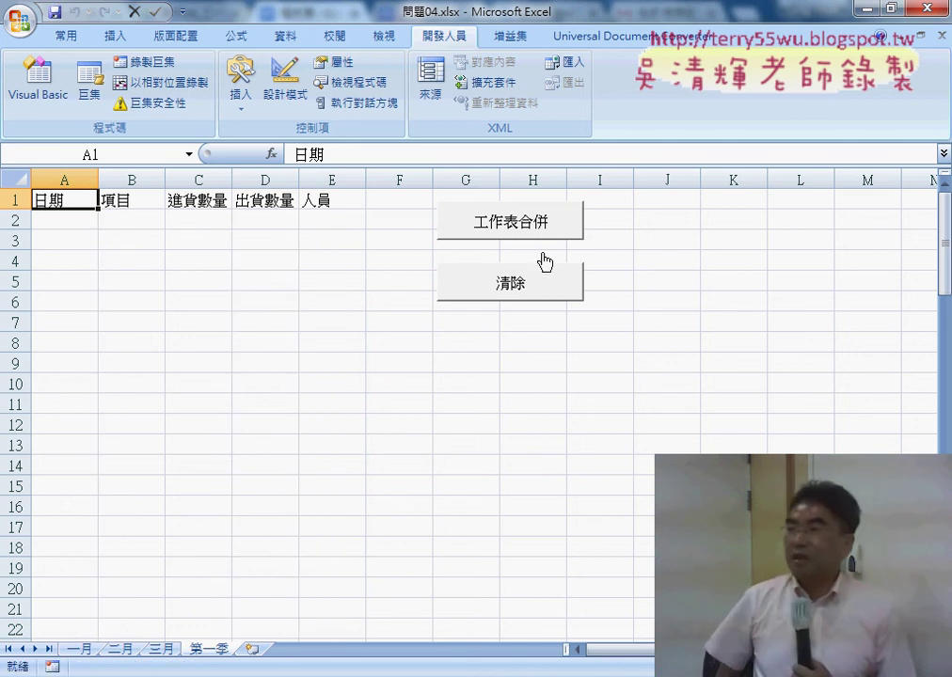
pyautogui.click(543, 223)
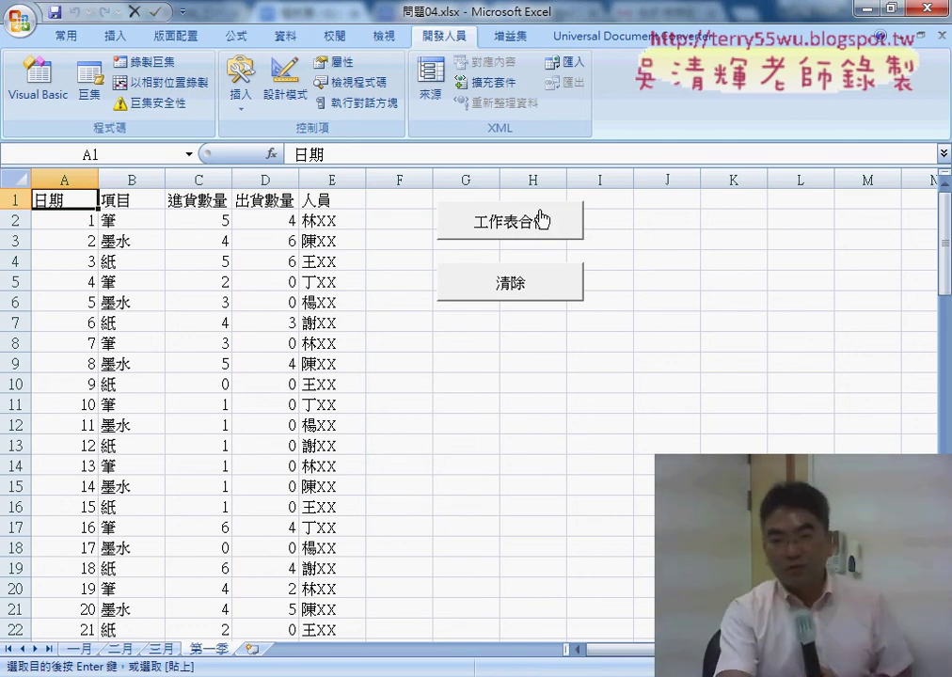
pyautogui.click(552, 297)
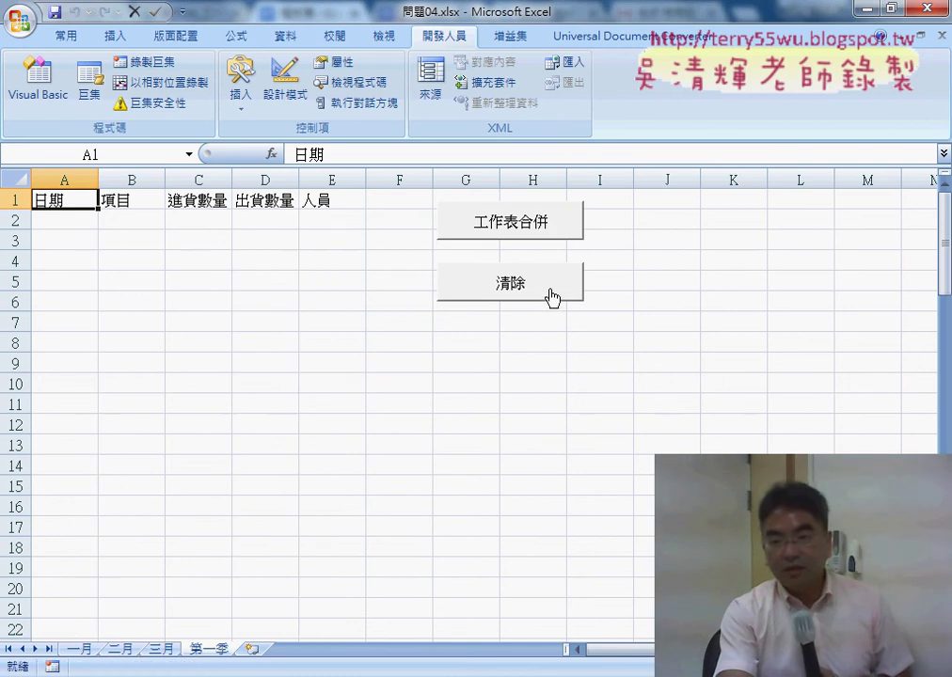
# - Open the 工作表合併 code from its button and highlight the For…Next loop body
pyautogui.rightClick(539, 226)
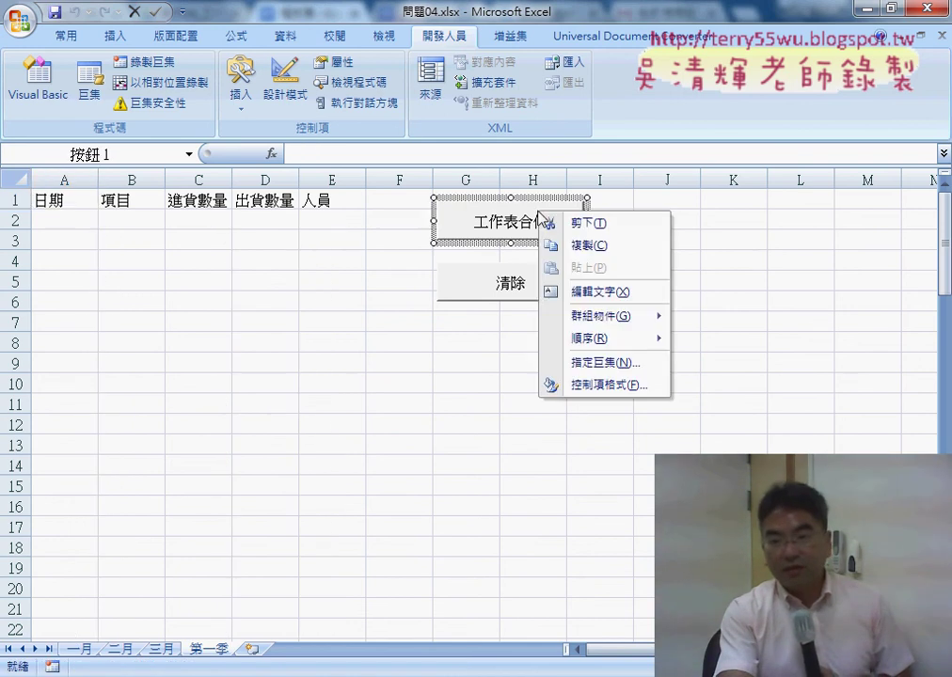
pyautogui.click(601, 363)
pyautogui.click(749, 245)
pyautogui.moveTo(590, 31); pyautogui.dragTo(164, 33)
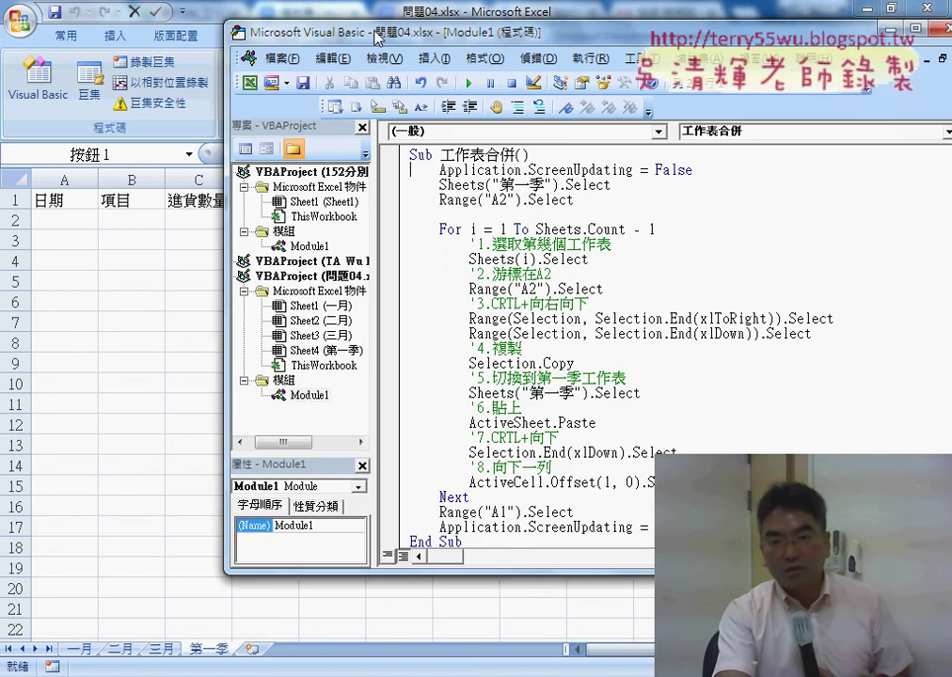
pyautogui.scroll(-1, 331, 256)
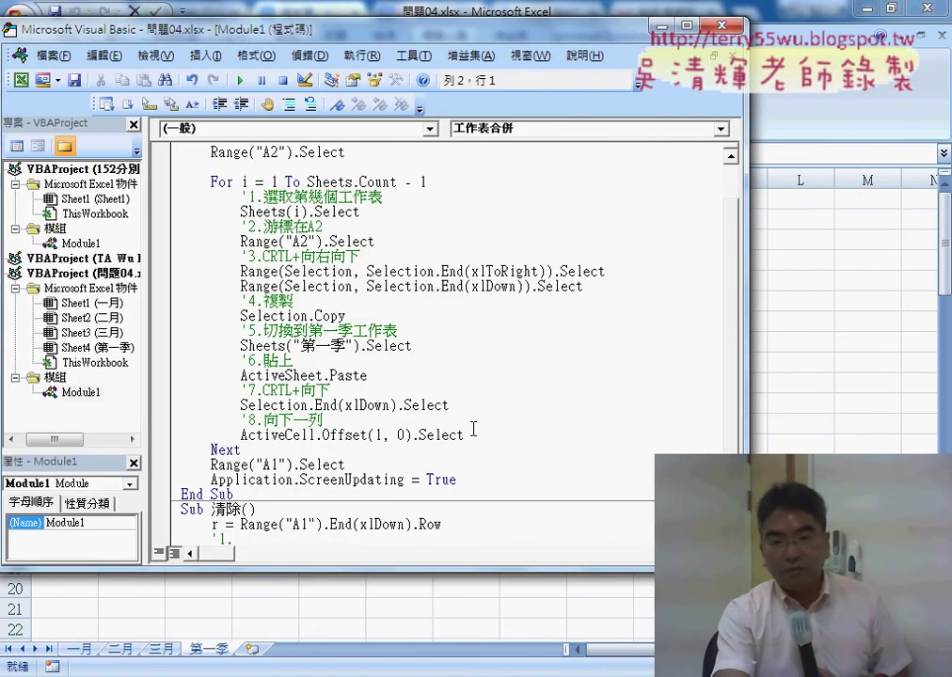
pyautogui.moveTo(475, 429); pyautogui.dragTo(157, 207)
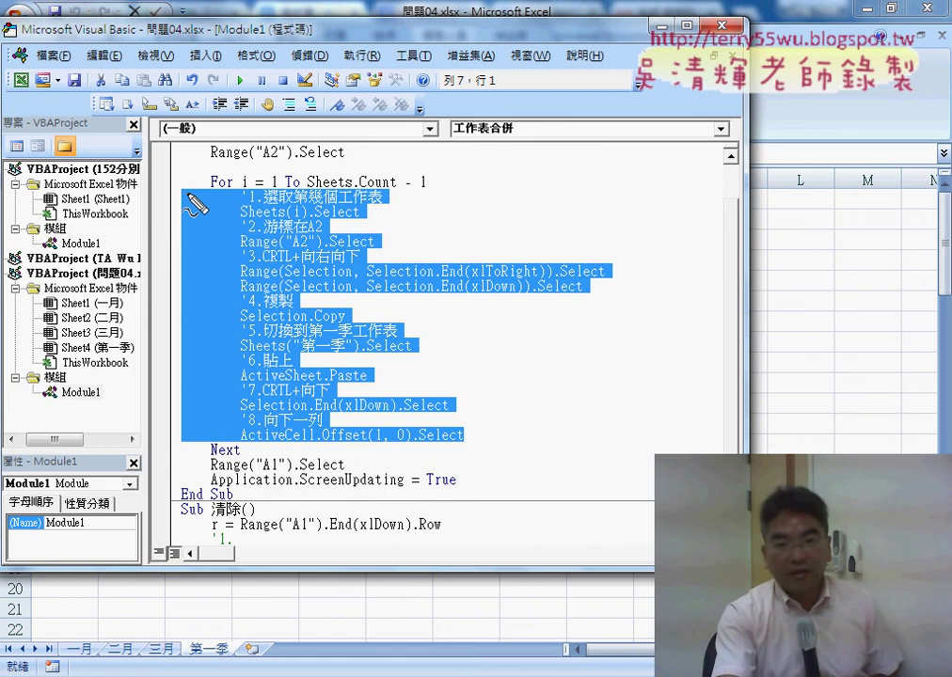
pyautogui.moveTo(196, 188)
pyautogui.mouseDown()
pyautogui.moveTo(440, 185)
pyautogui.moveTo(198, 188)
pyautogui.mouseUp()
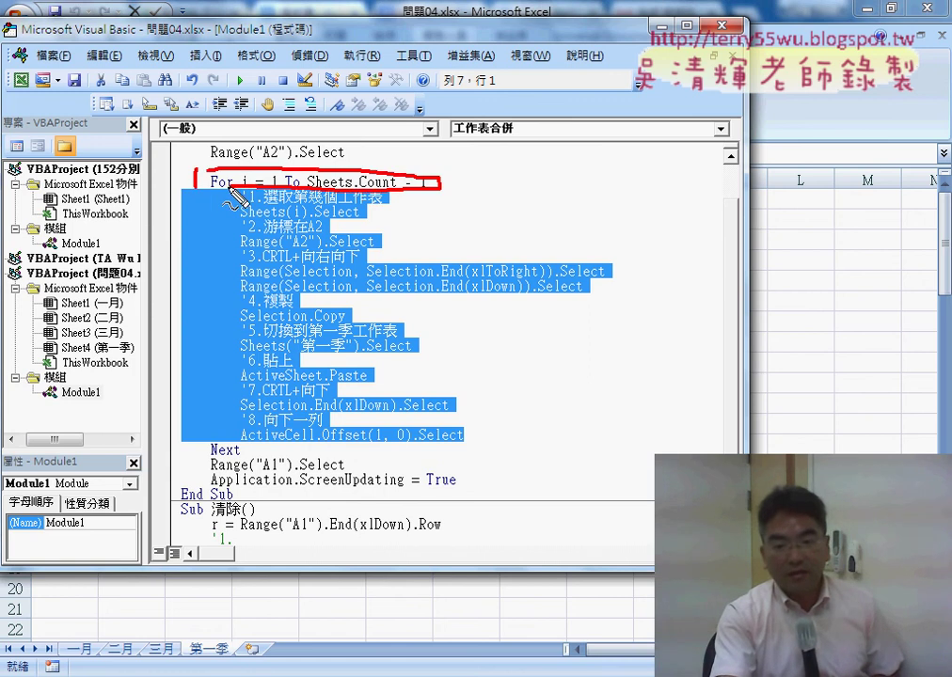
pyautogui.moveTo(207, 444)
pyautogui.mouseDown()
pyautogui.moveTo(240, 455)
pyautogui.moveTo(209, 446)
pyautogui.mouseUp()
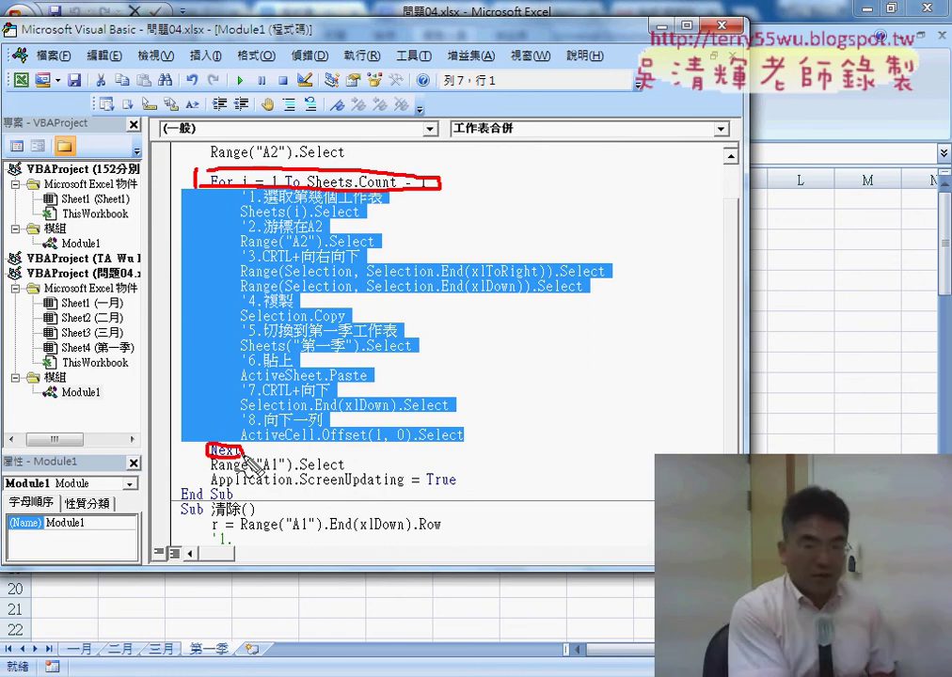
pyautogui.press('Escape')
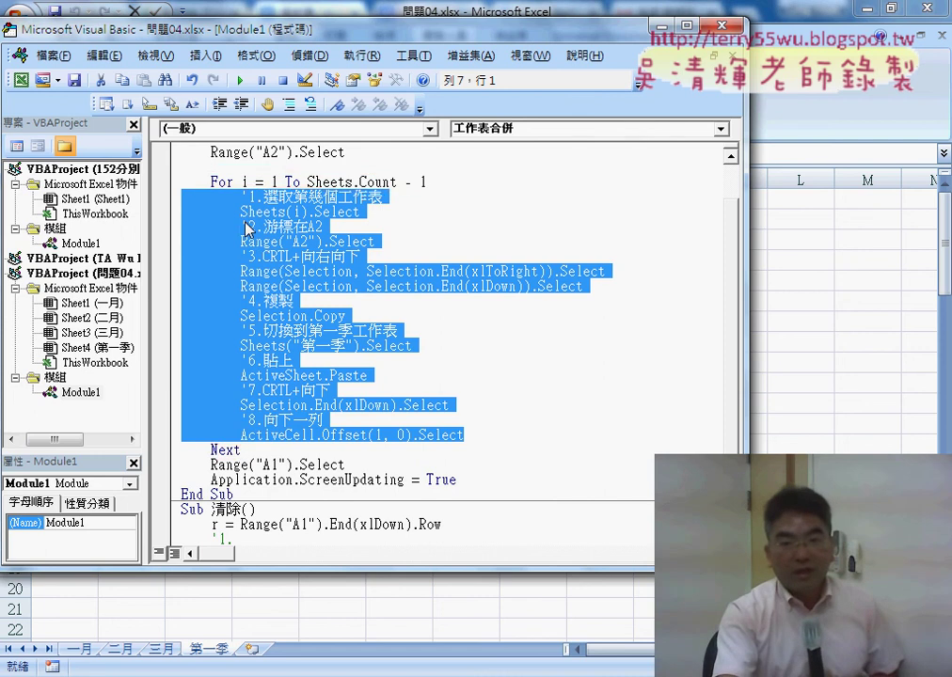
pyautogui.click(287, 212)
pyautogui.scroll(1, 297, 223)
# - Highlight the two setup lines, Range("A1").Select, and the ScreenUpdating = False statement
pyautogui.moveTo(353, 197); pyautogui.dragTo(165, 188)
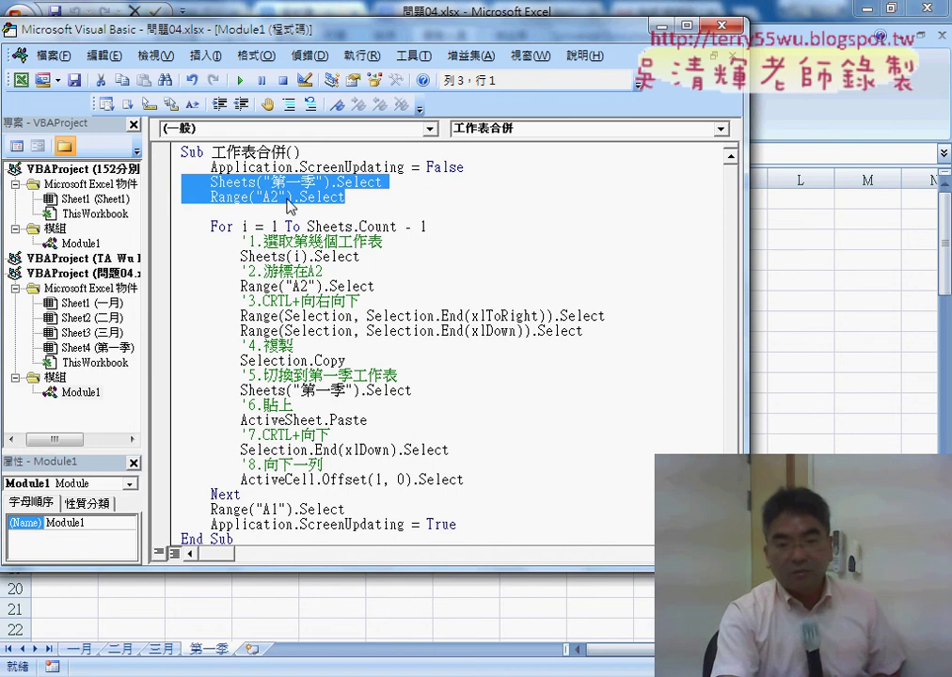
pyautogui.scroll(-1, 283, 454)
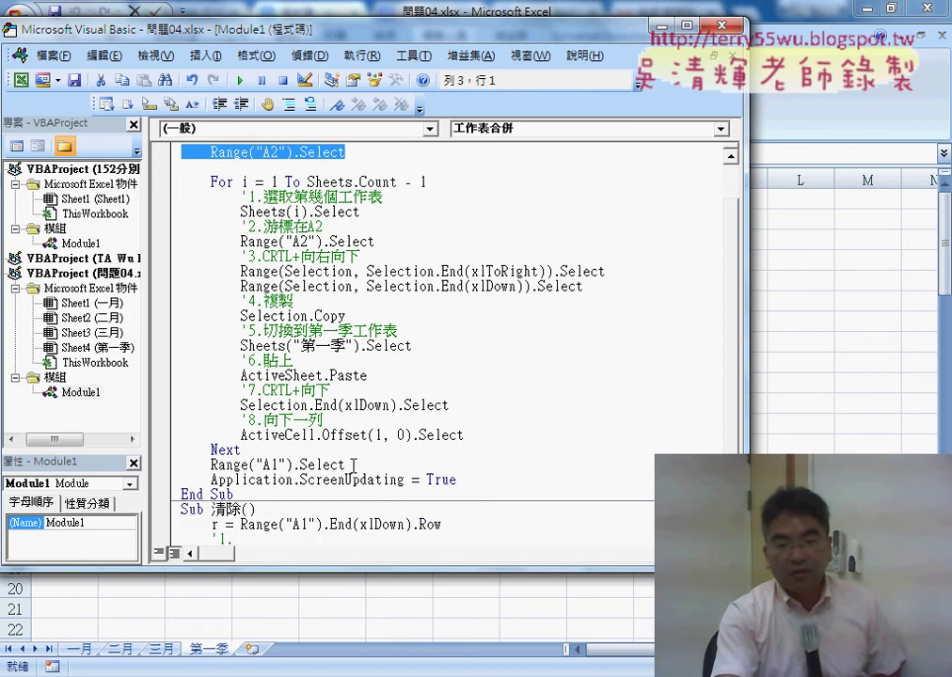
pyautogui.moveTo(354, 465); pyautogui.dragTo(215, 465)
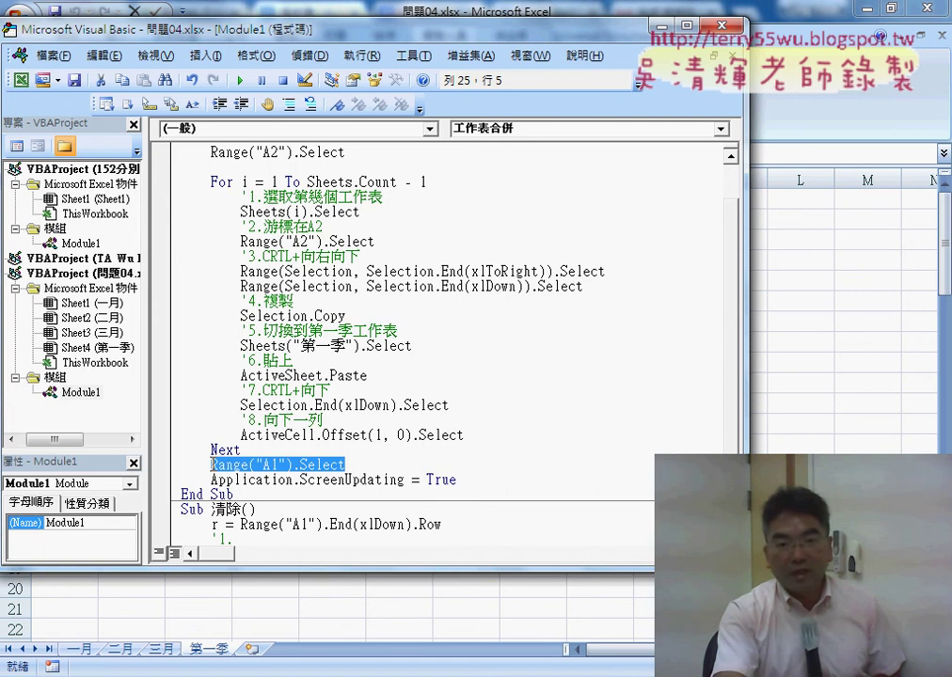
pyautogui.scroll(1, 257, 438)
pyautogui.moveTo(210, 167); pyautogui.dragTo(475, 170)
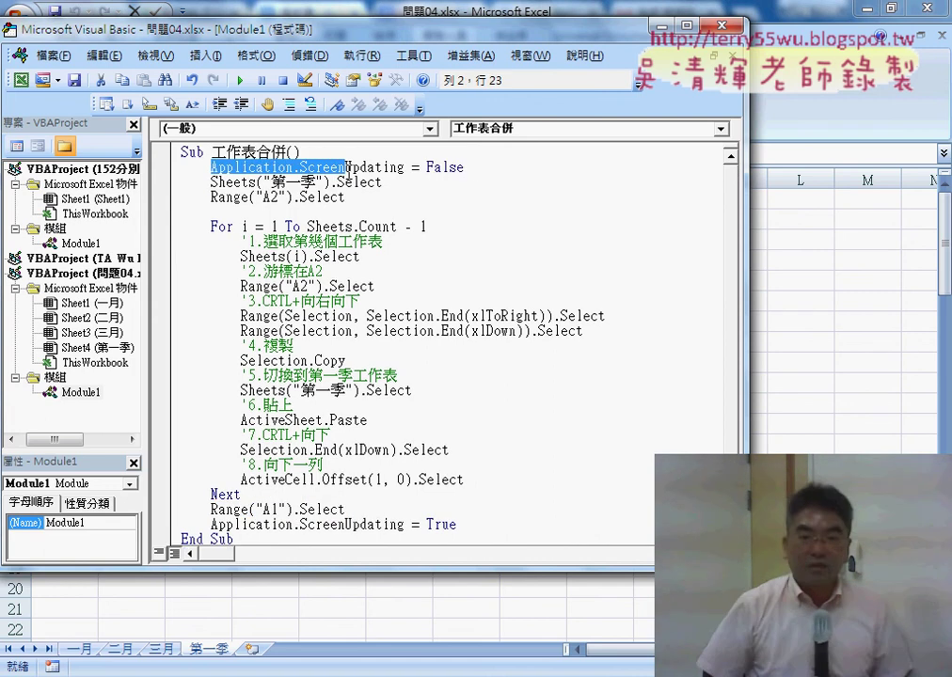